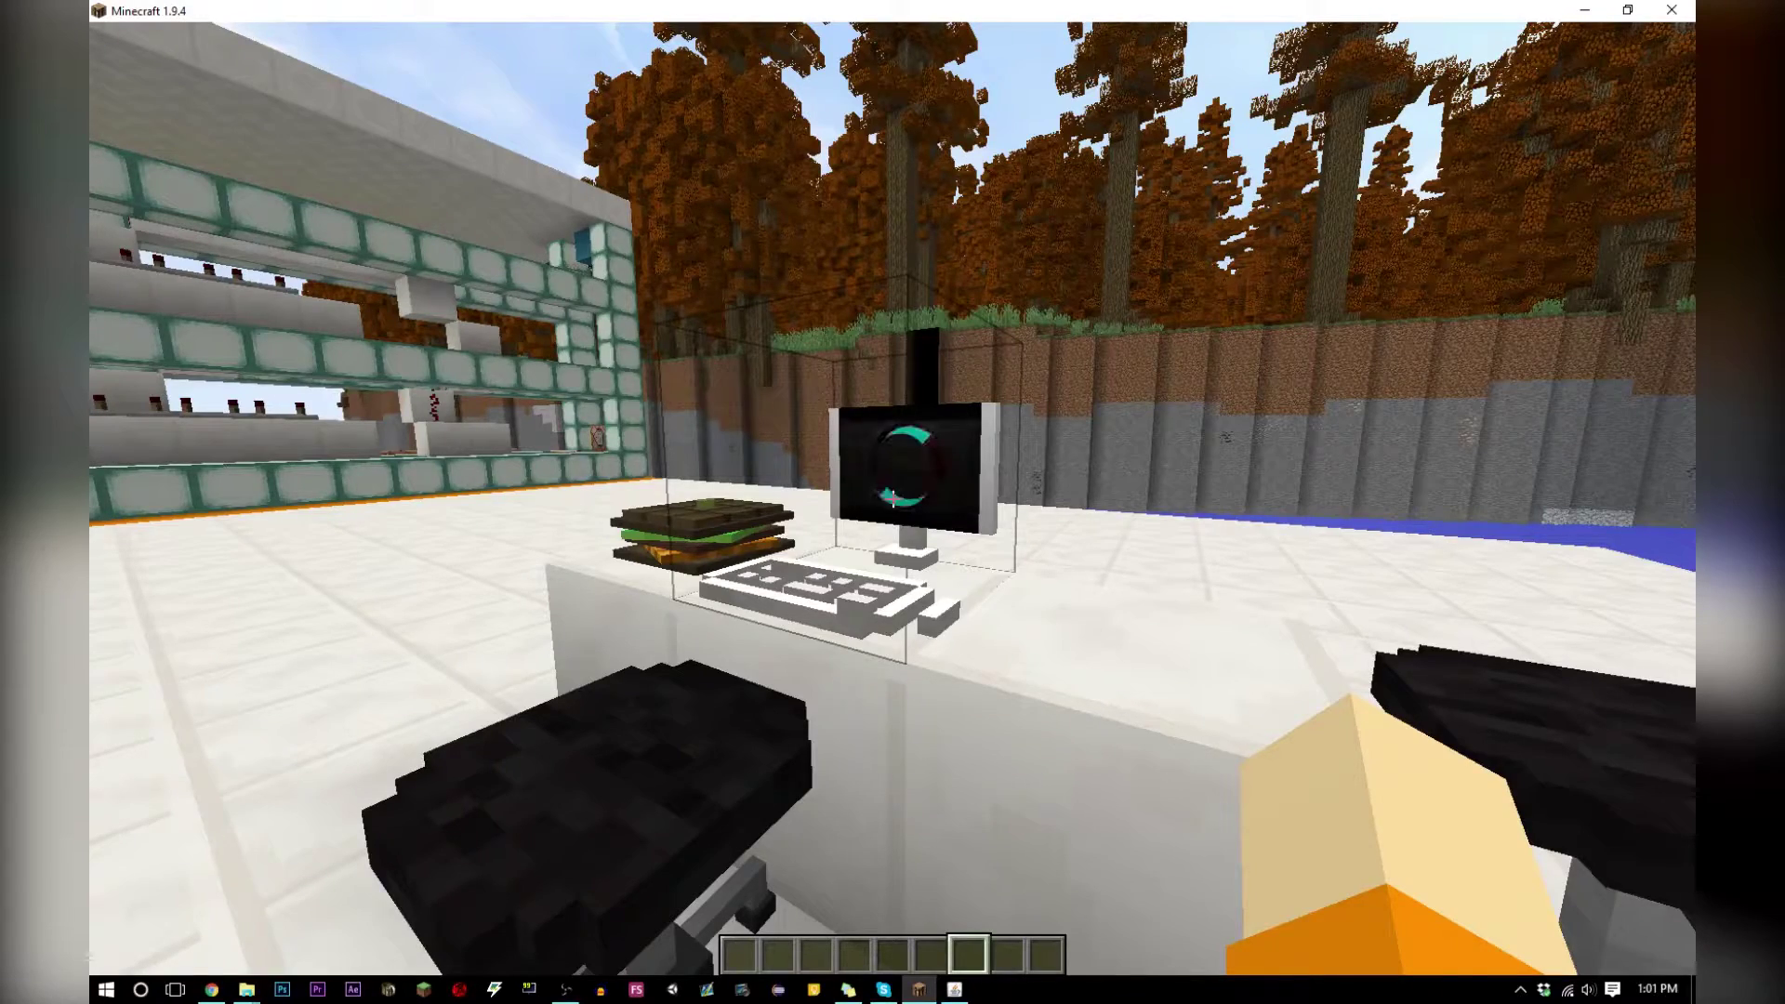
Walk around the desk in Minecraft and examine the computer model's animated screen from several sides
key("s")
key("a")
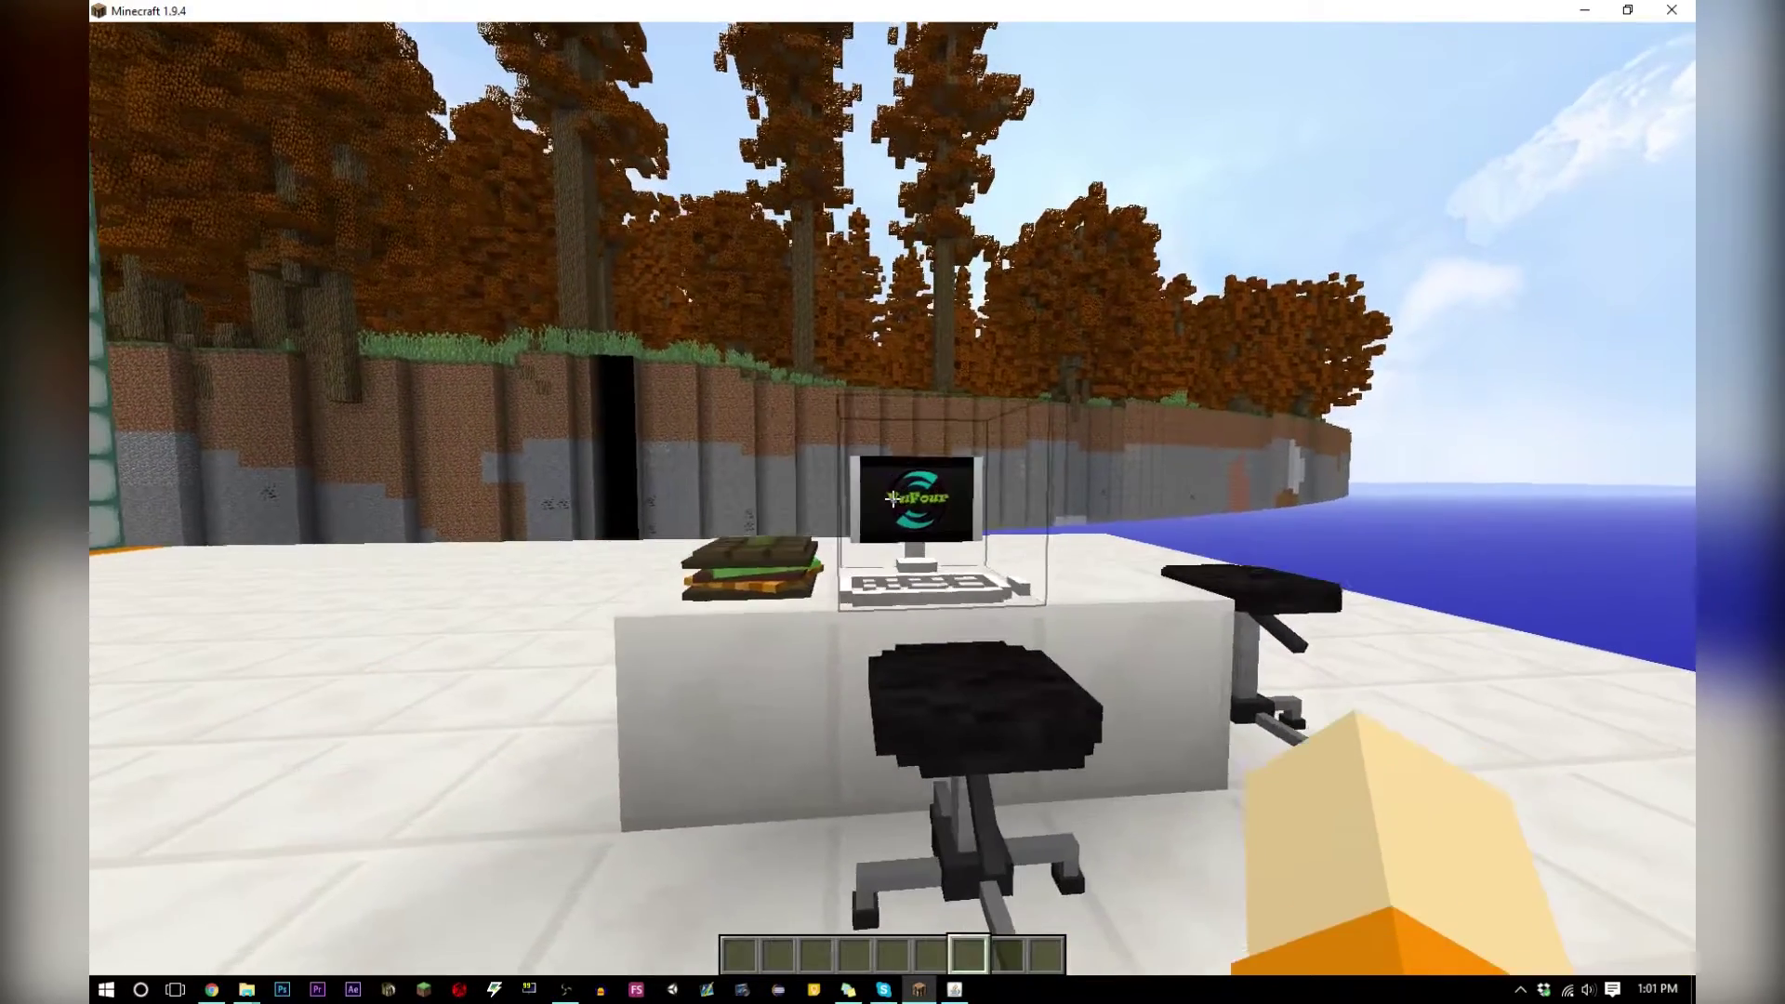
key("w")
key("d")
key("s")
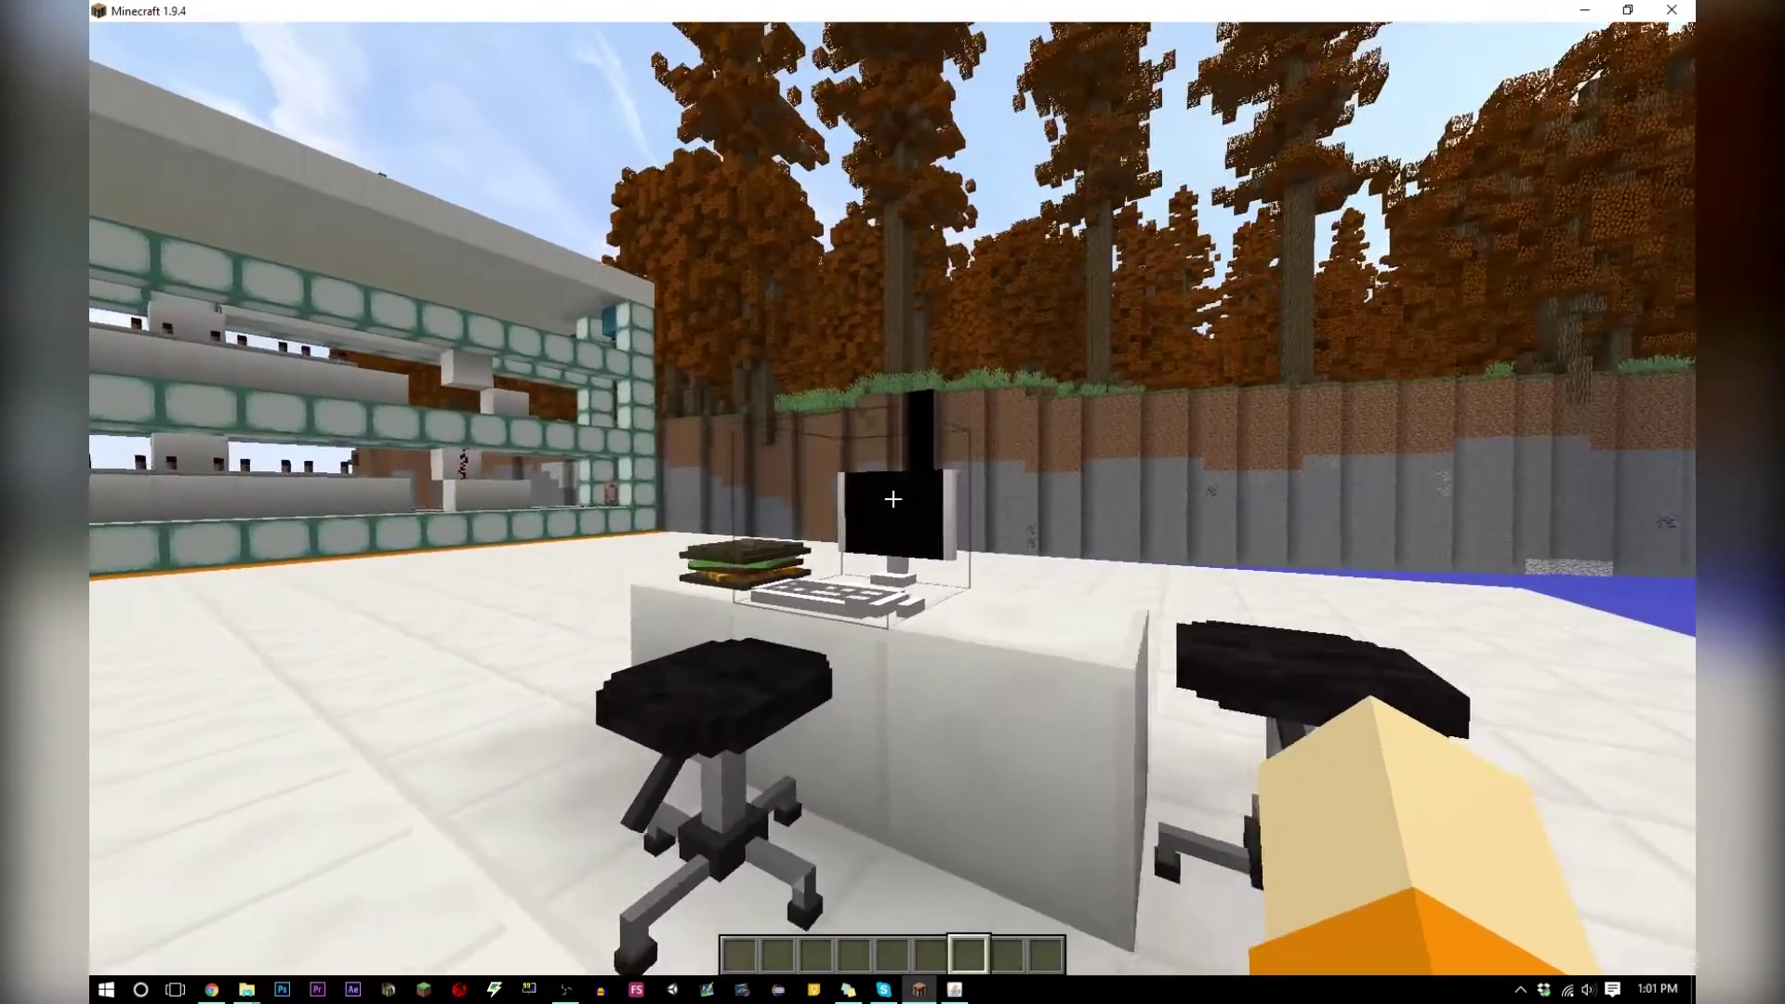
key("c")
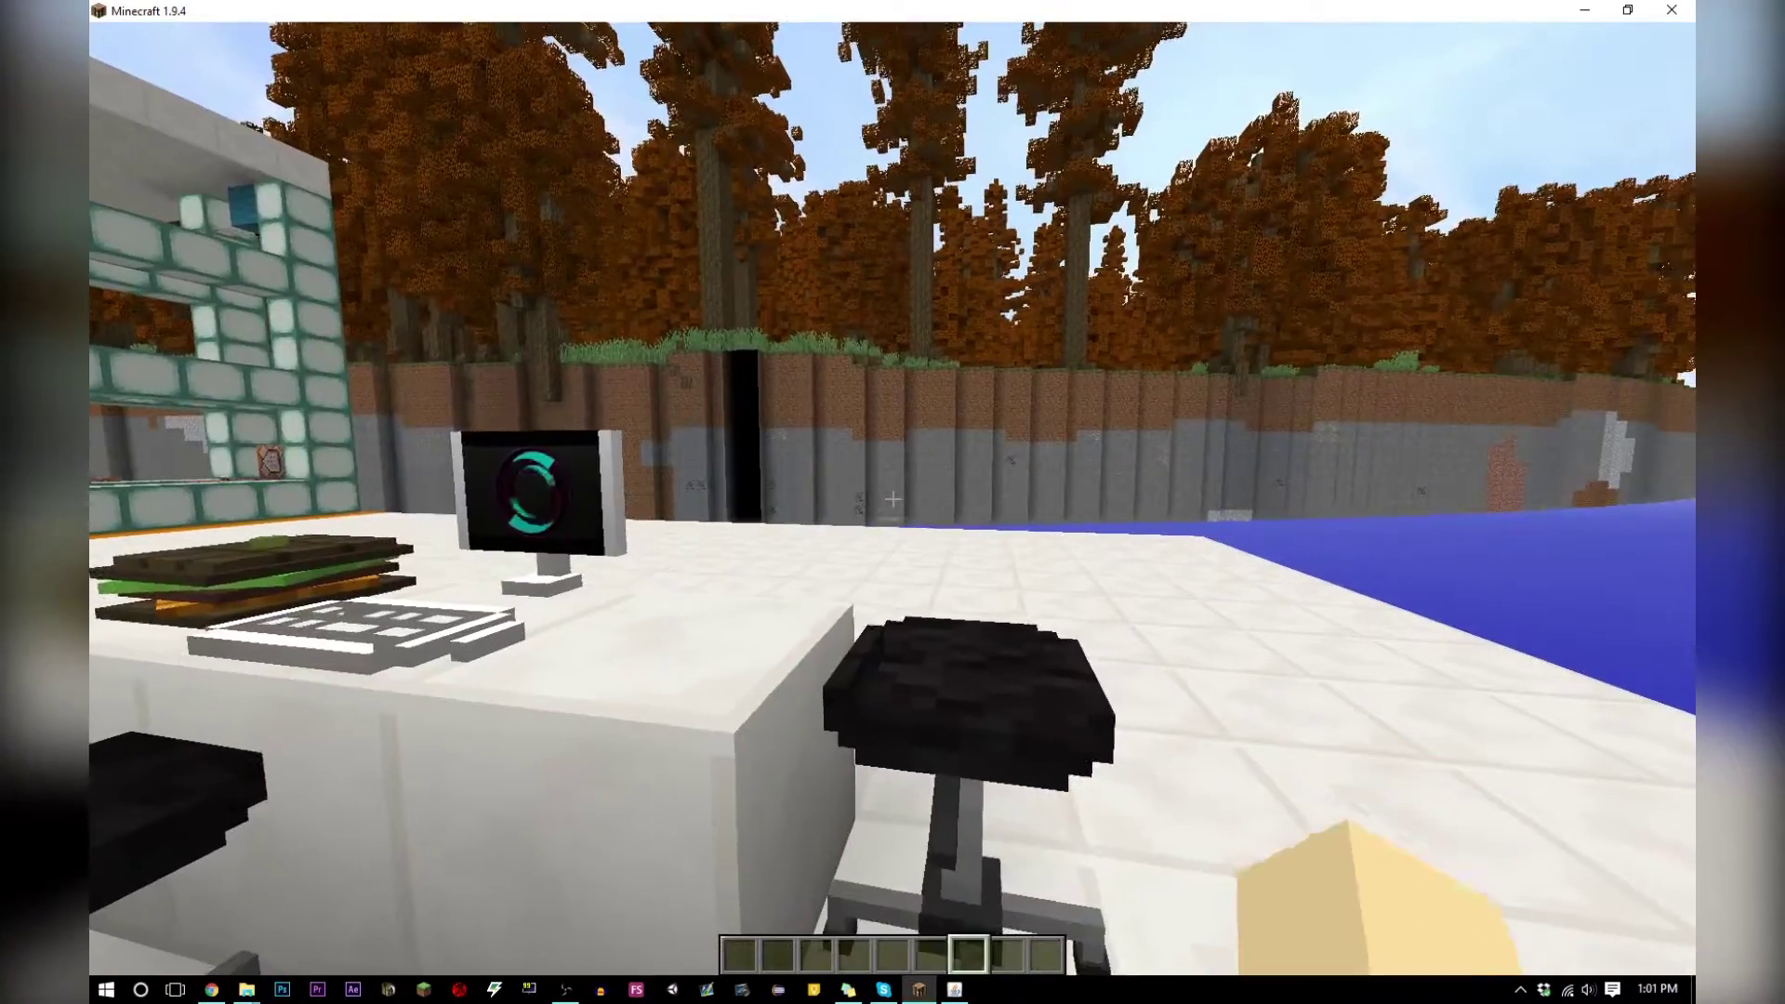
key("a")
key("w")
right_click(893, 500)
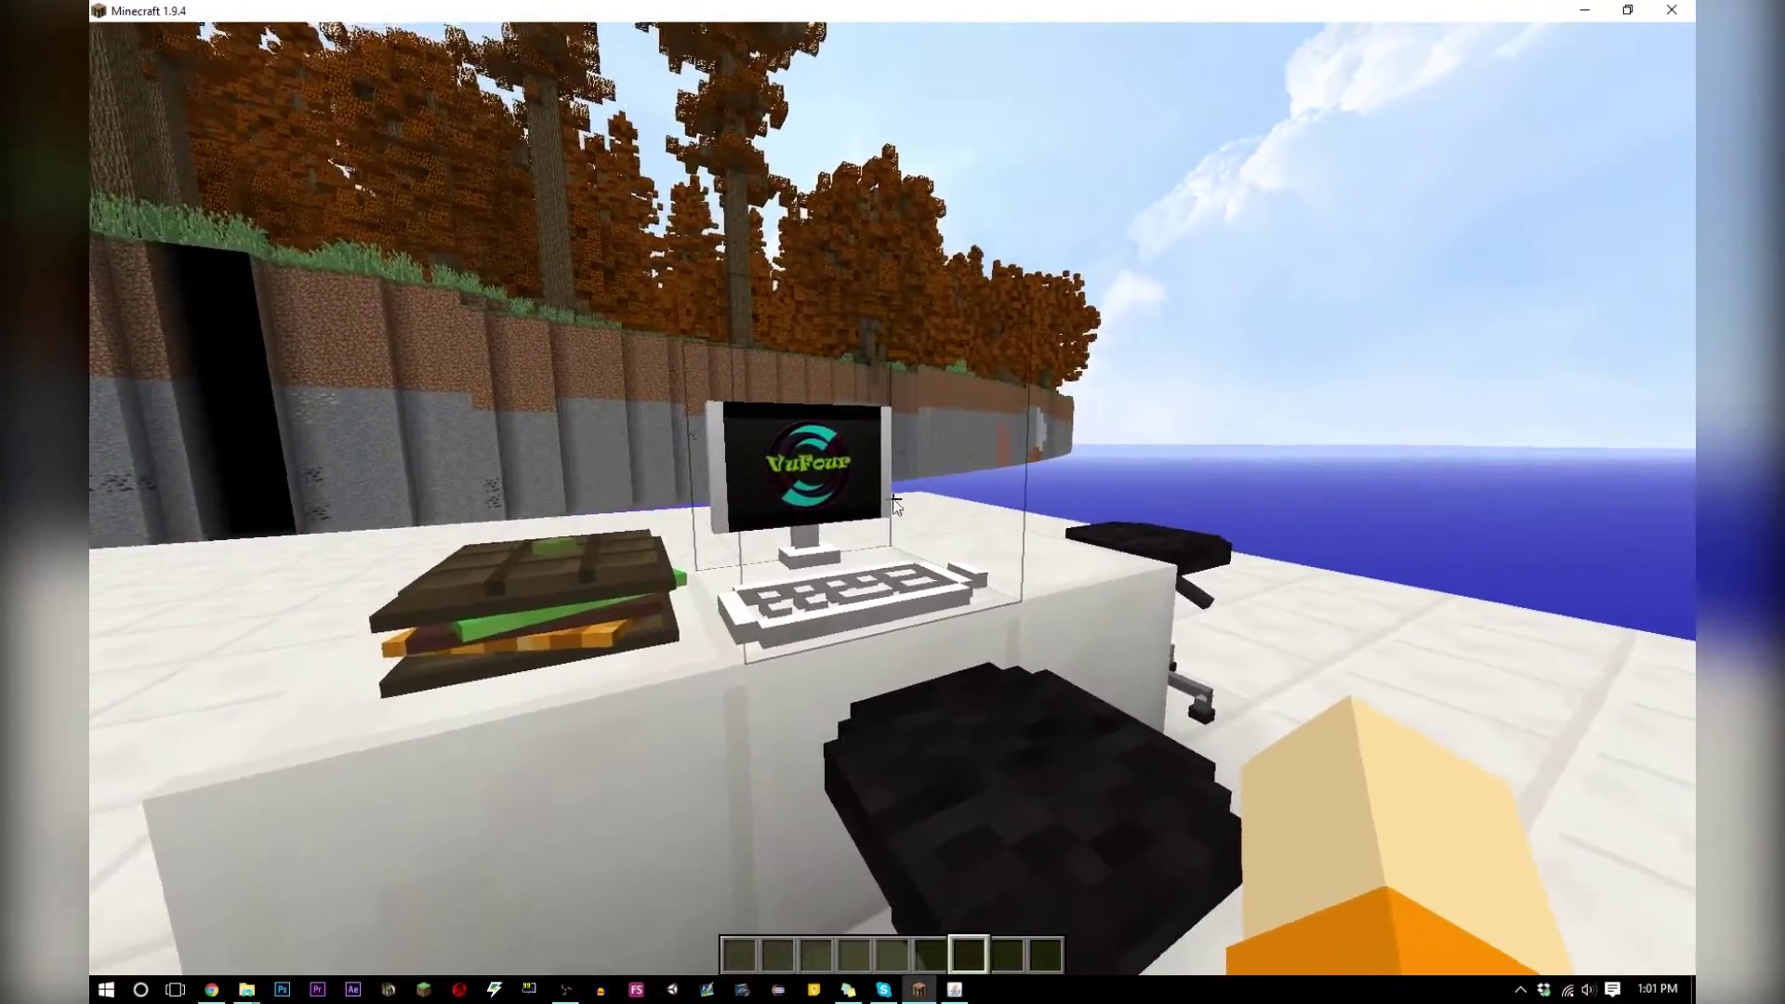
Switch to Model Creator and examine the computer model from the front and an angled view
key("Escape")
left_click(953, 991)
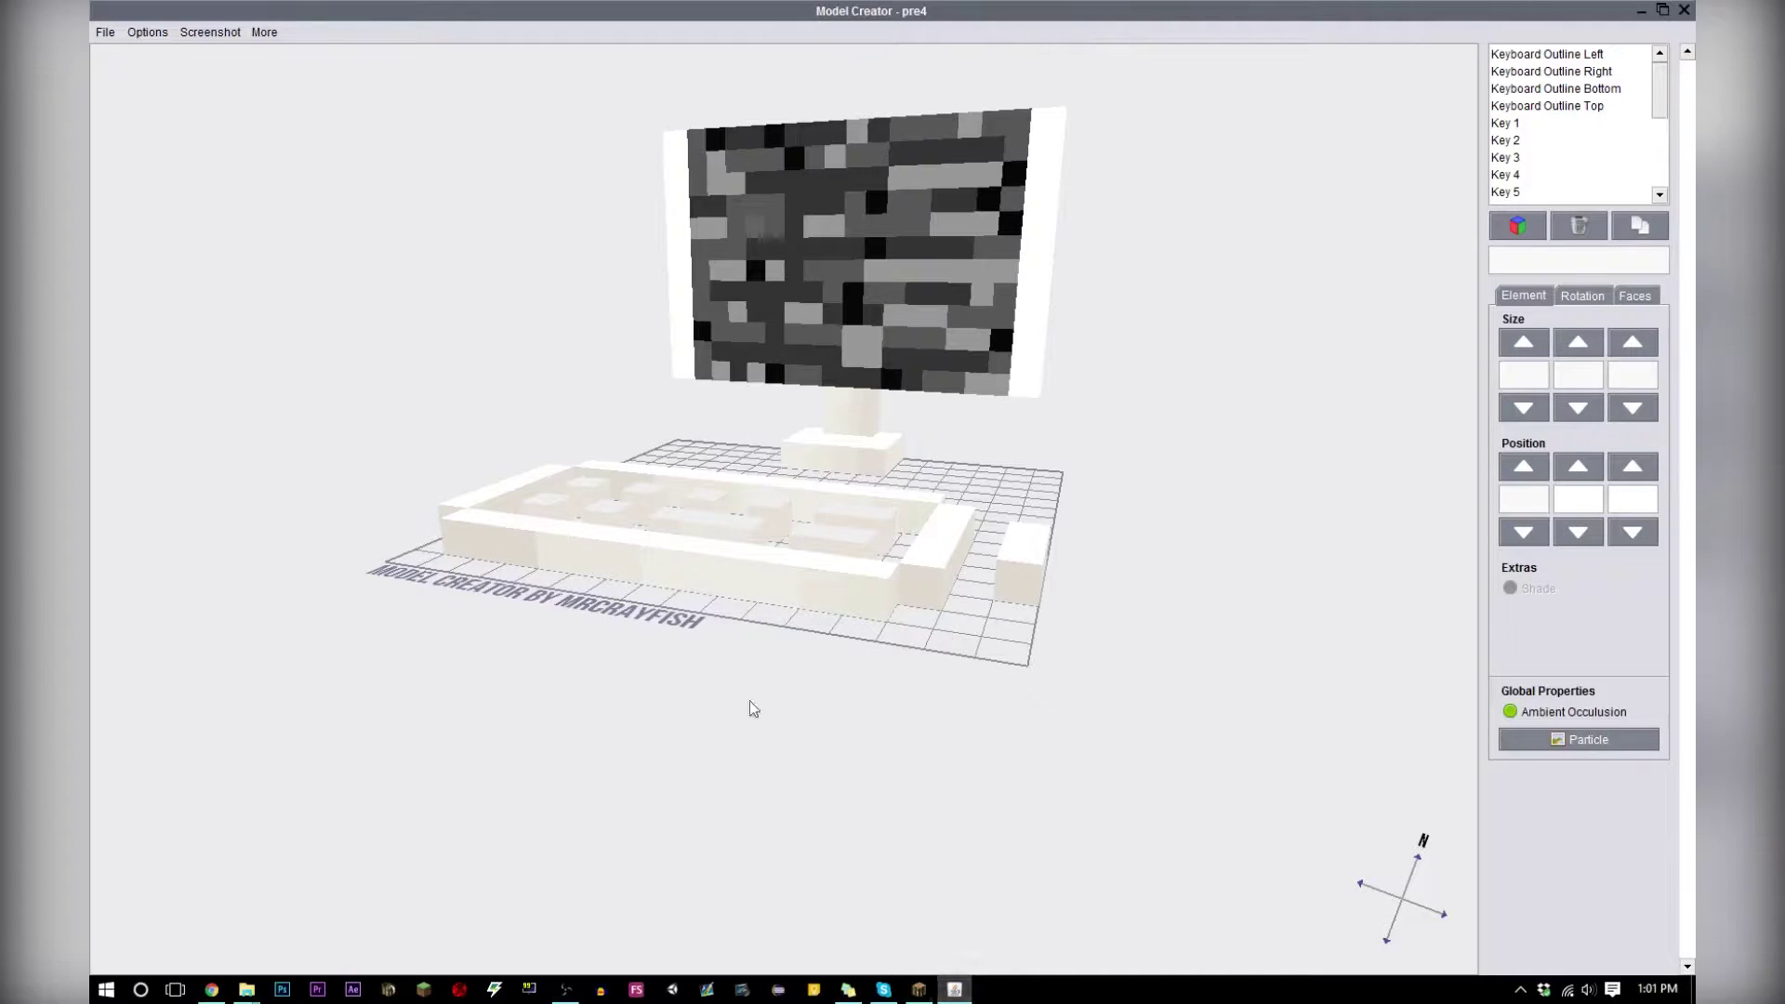
right_click_drag(790, 396, 722, 405)
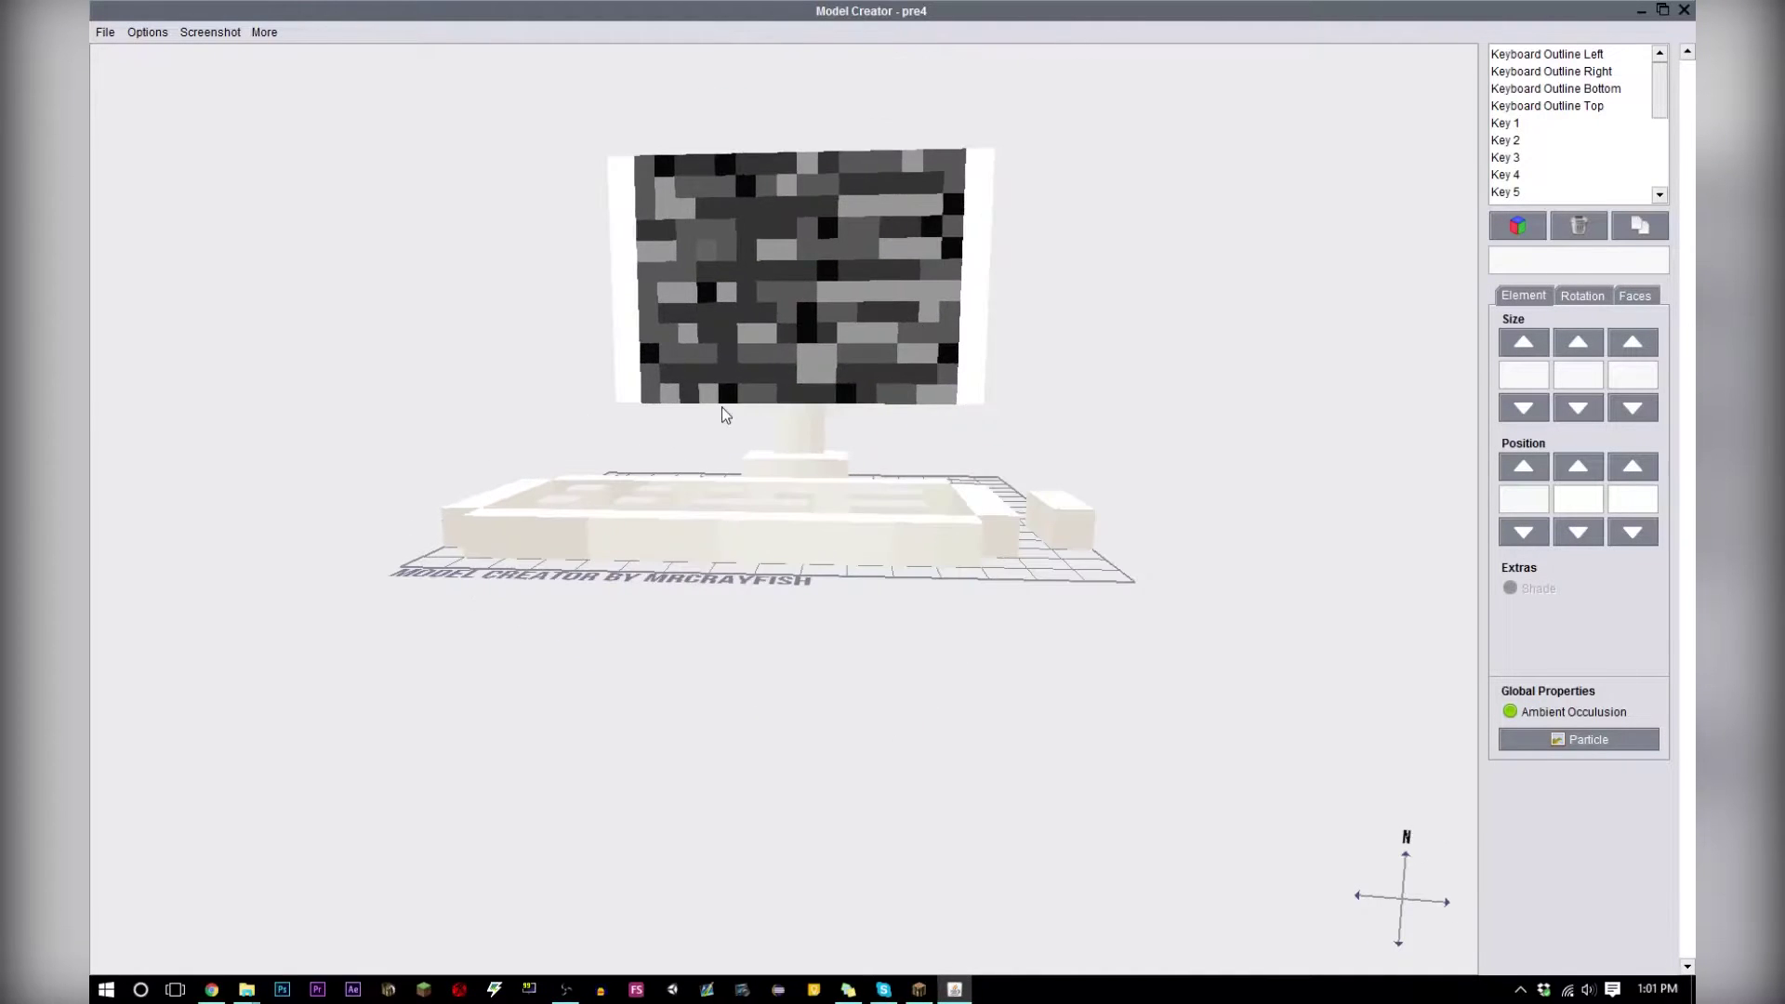
left_click_drag(721, 408, 875, 253)
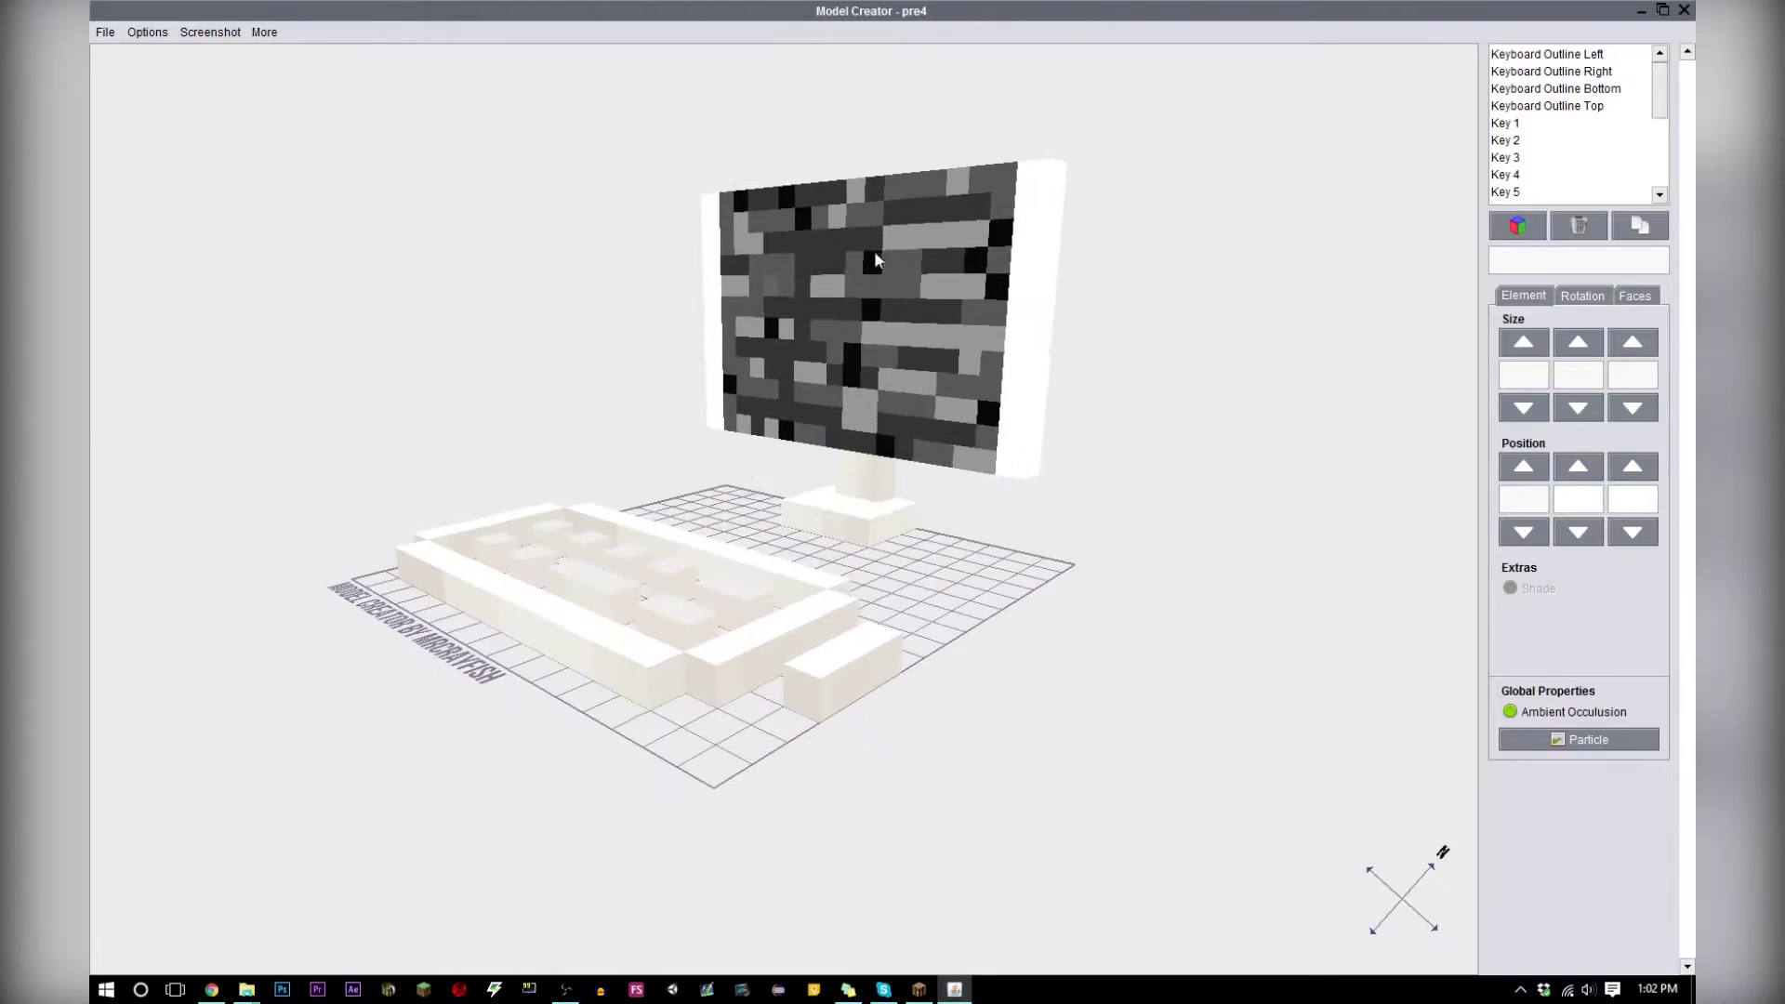
Return to Minecraft, resume the game and put a Bedrock block from the inventory into the first hotbar slot
left_click(920, 992)
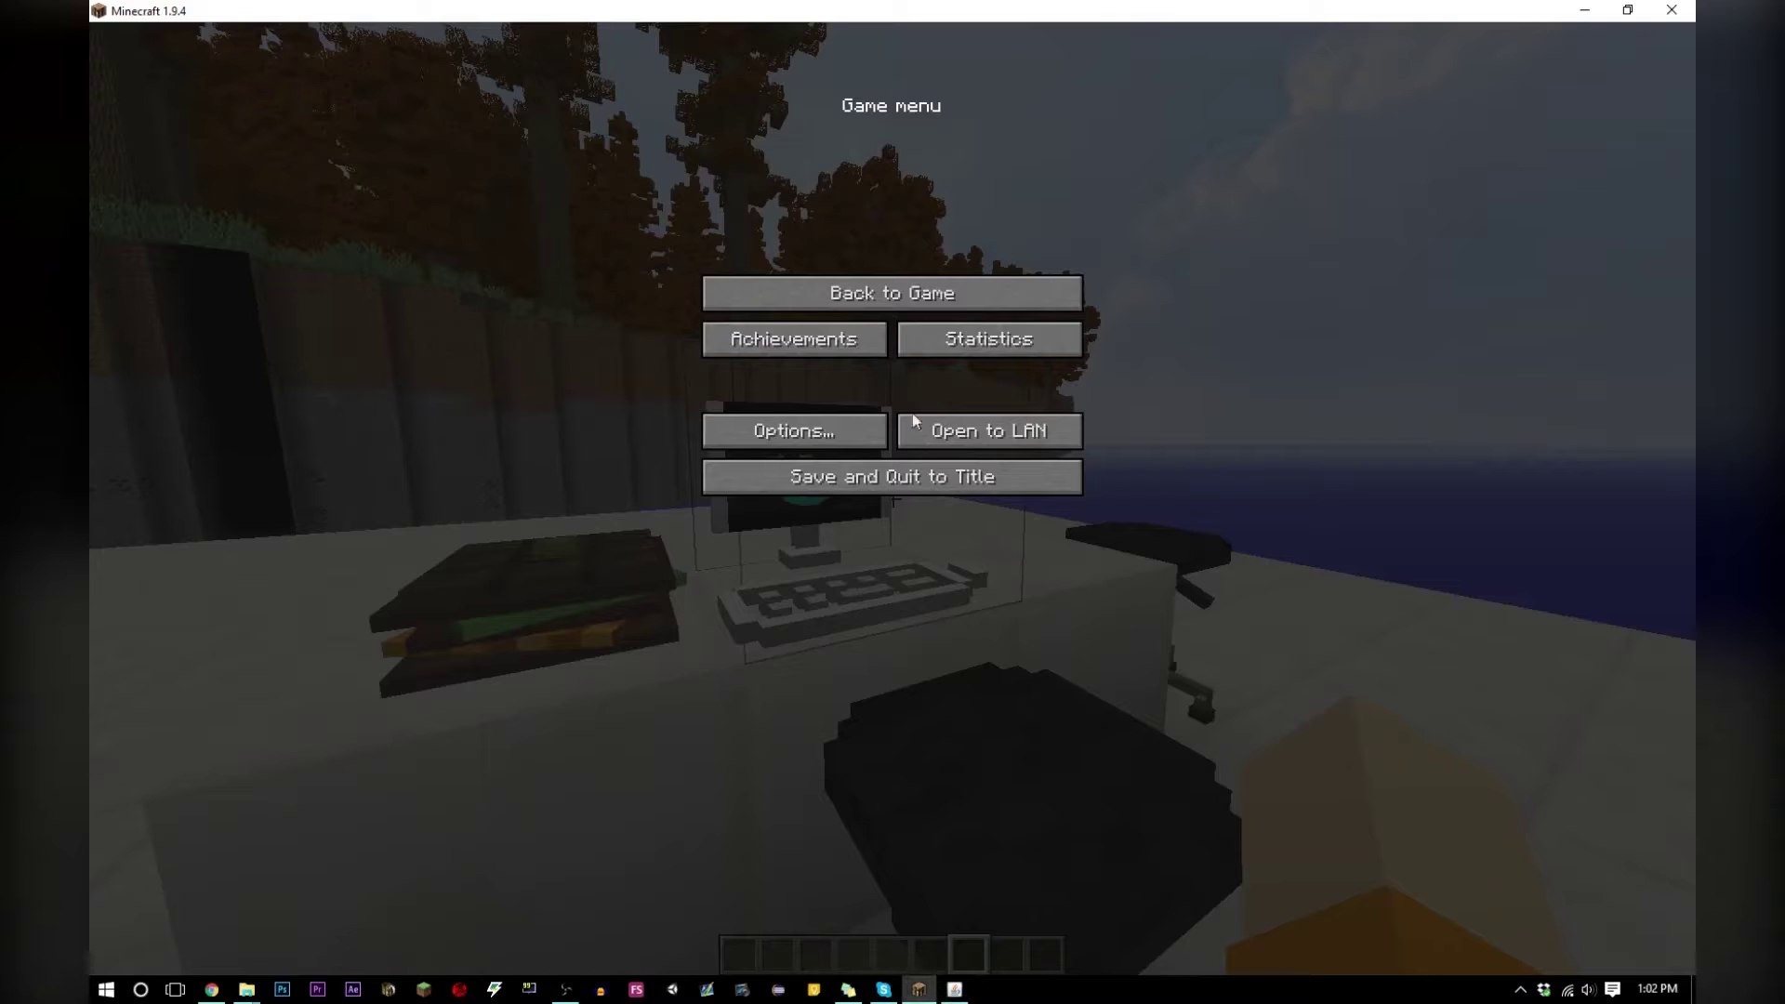
left_click(893, 291)
key("e")
key("e")
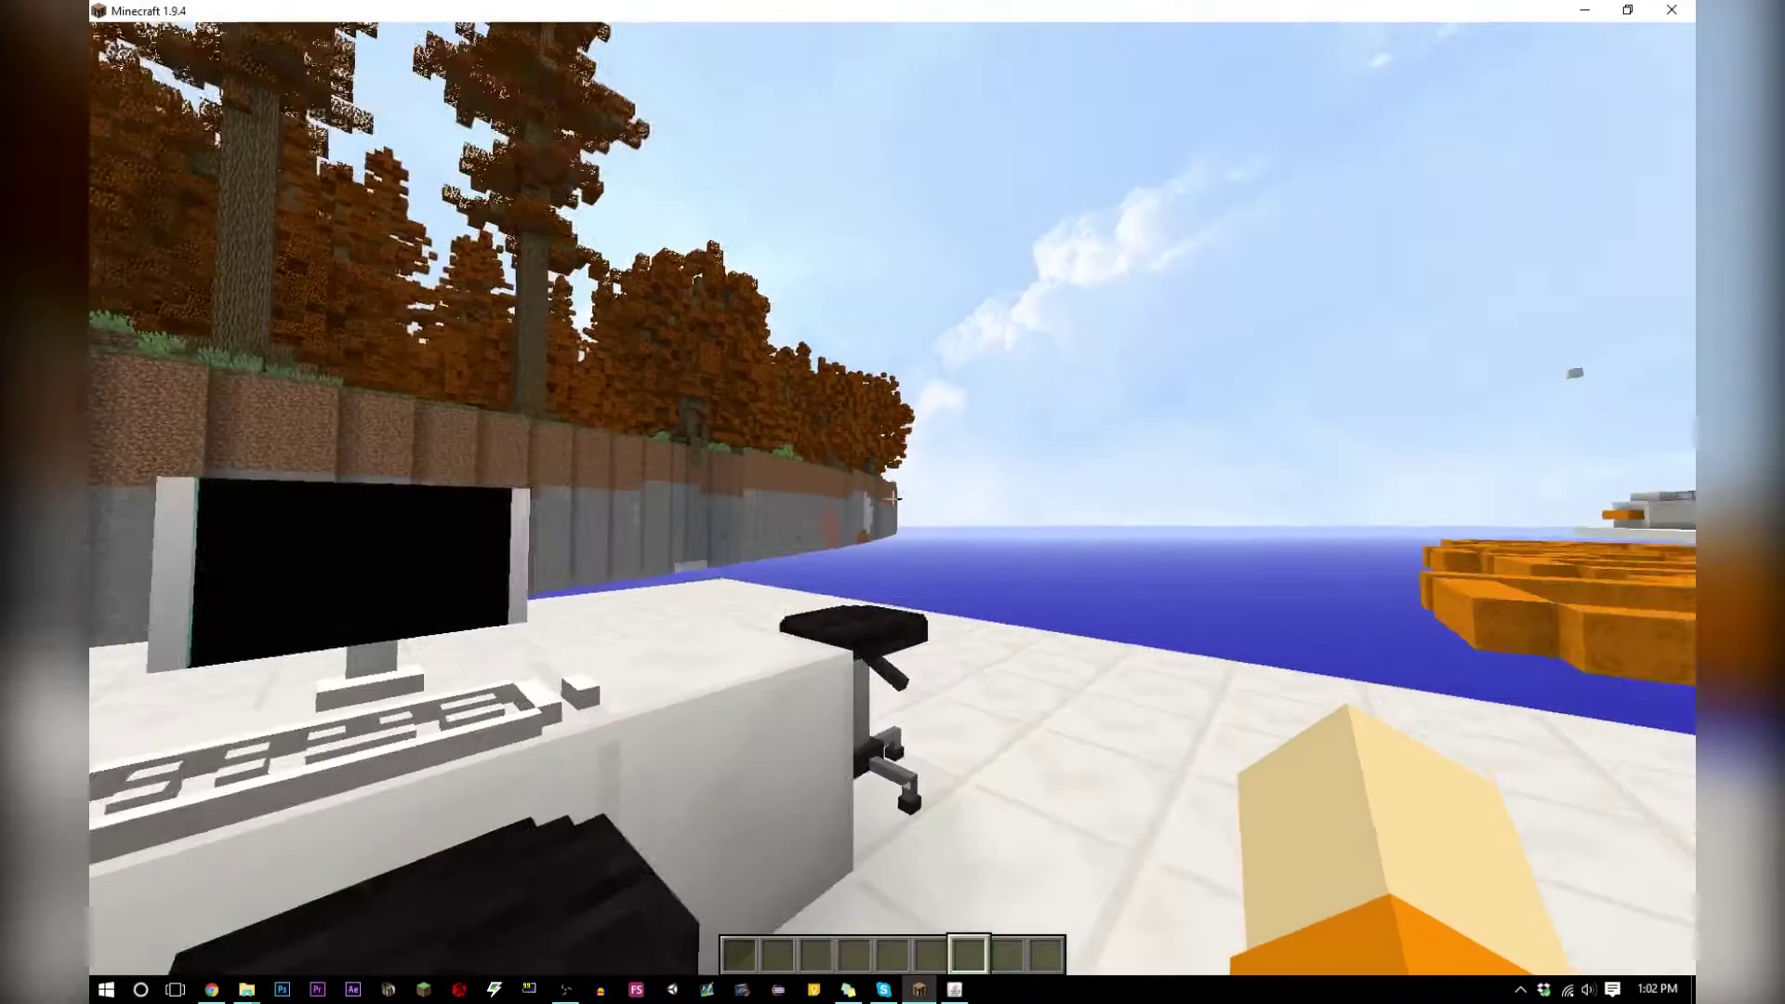
key("e")
left_click(737, 485)
left_click(742, 595)
key("e")
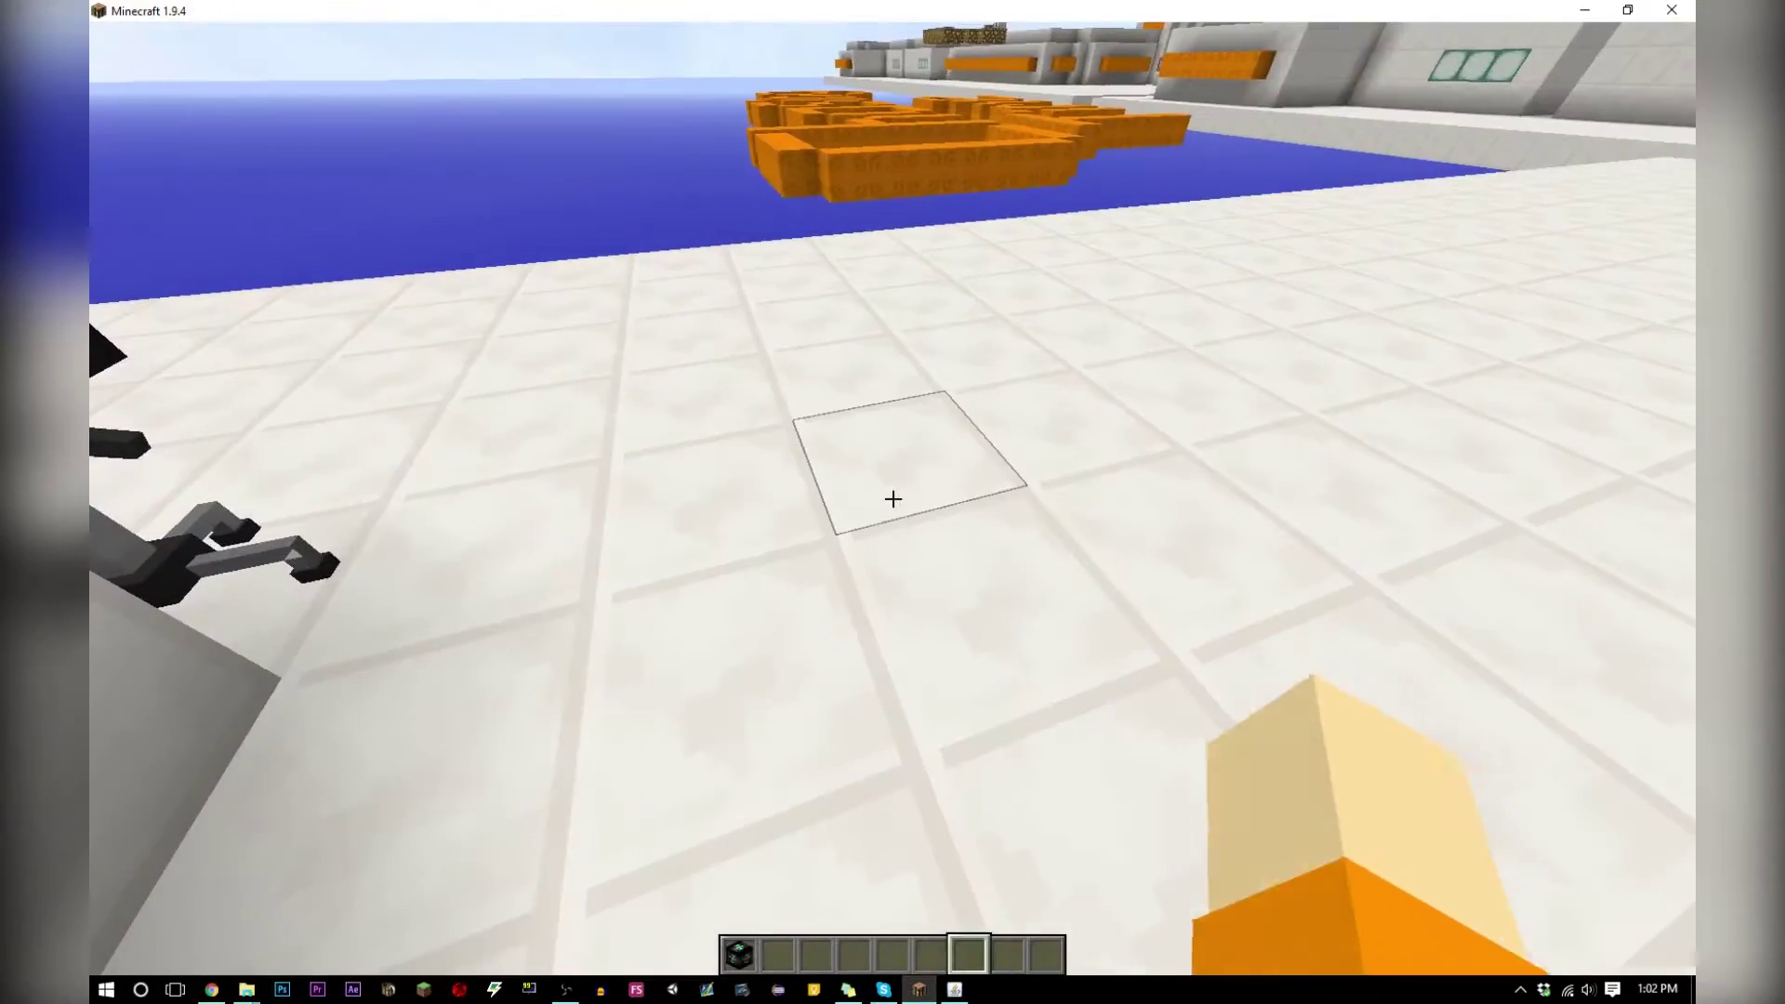
Place the Bedrock block on the floor near the desk to check its texture on every side, and break it
key("1")
right_click(893, 502)
left_click(893, 502)
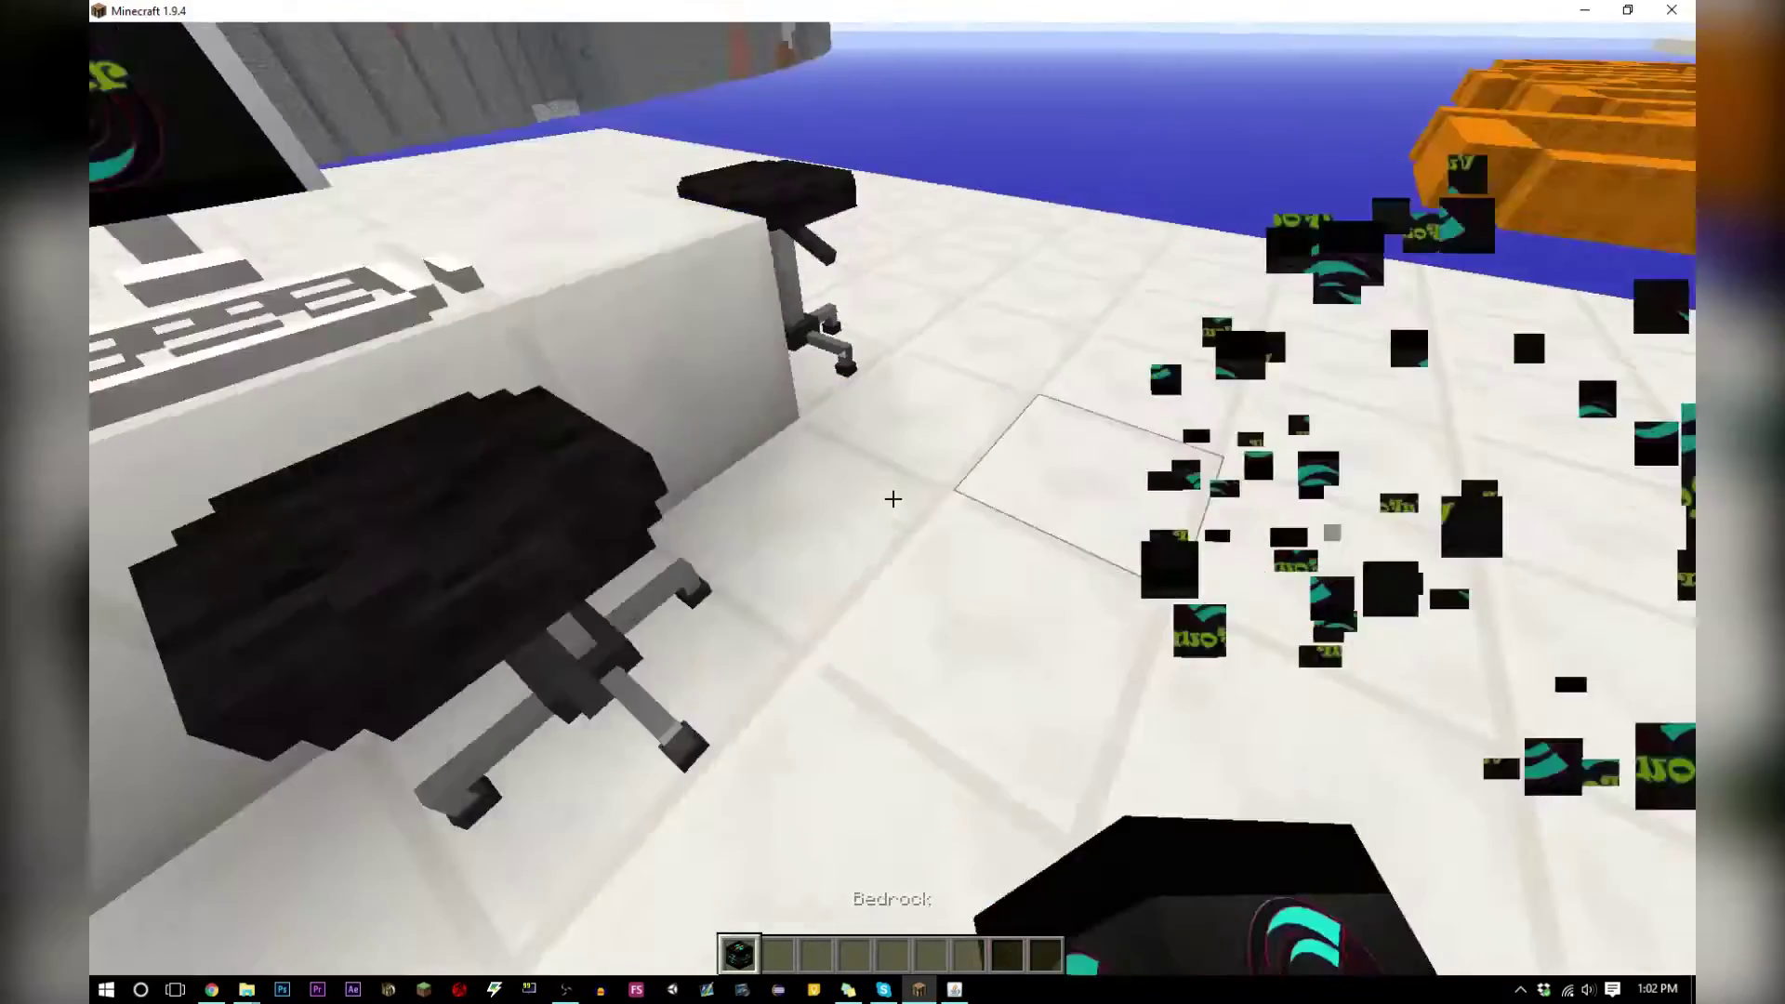
right_click(893, 502)
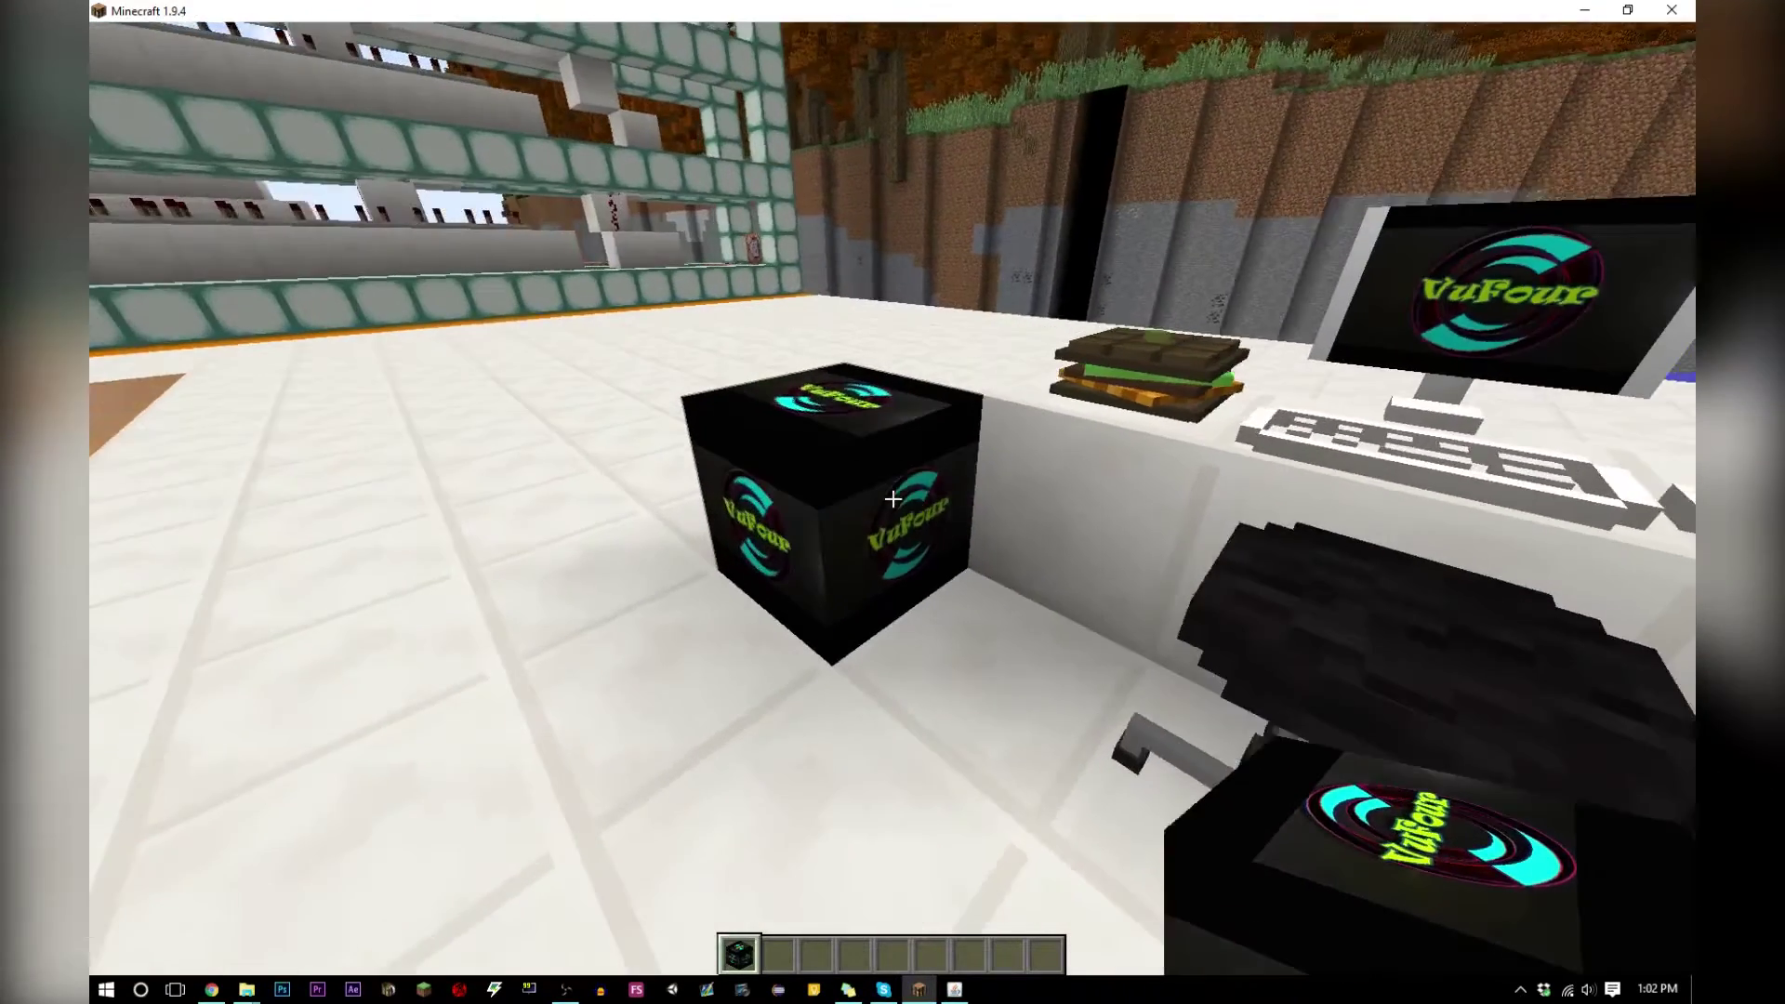
left_click(892, 499)
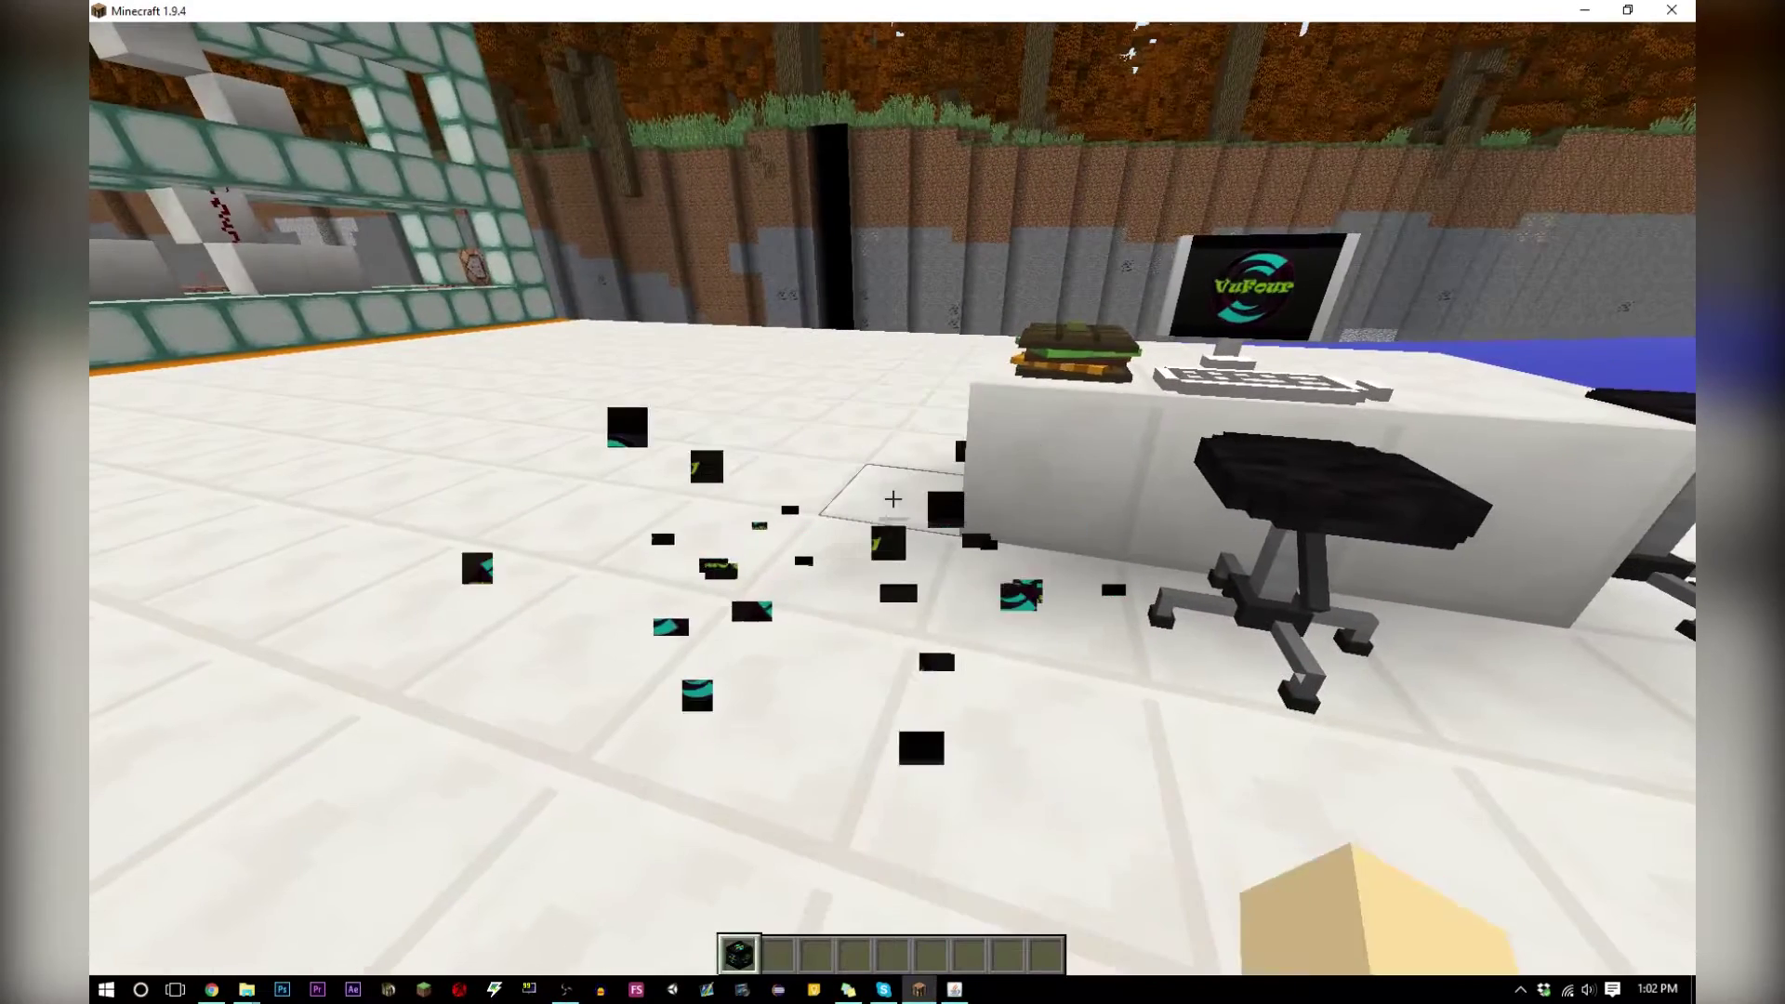
Switch to Model Creator, show the face texture settings and examine the bedrock-textured screen of the computer model
key("Escape")
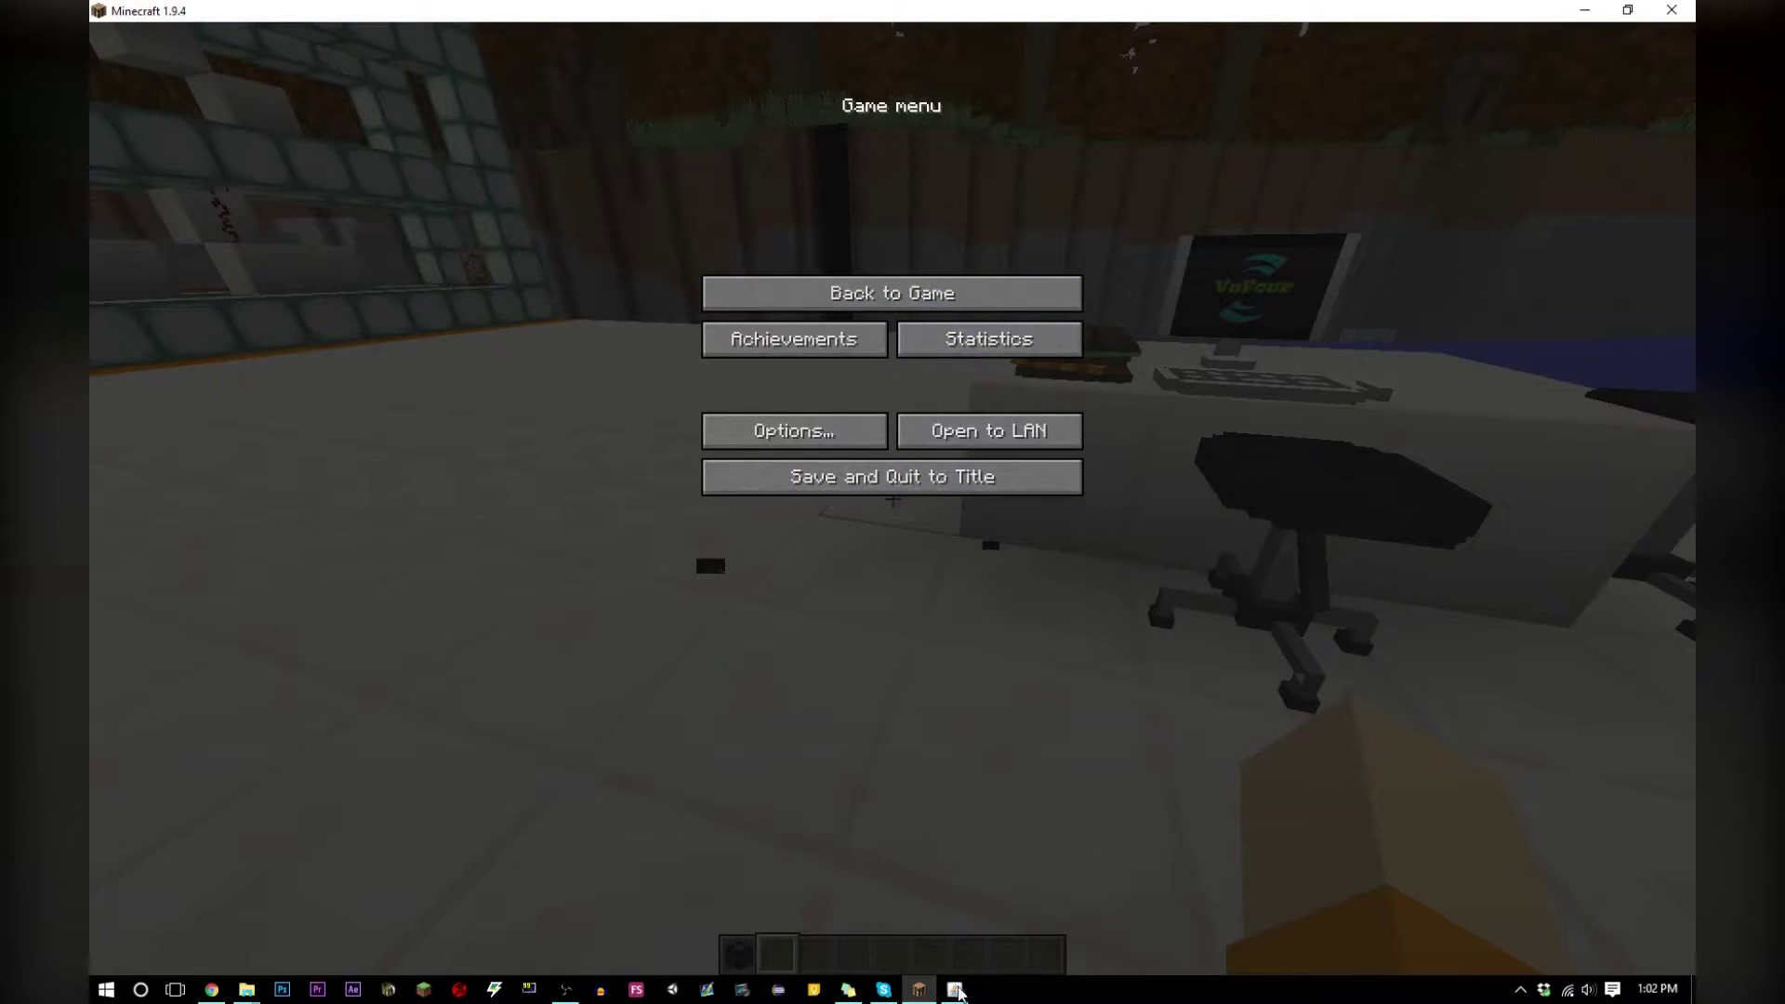
left_click(959, 990)
right_click_drag(972, 565, 1269, 477)
left_click_drag(1273, 484, 1536, 365)
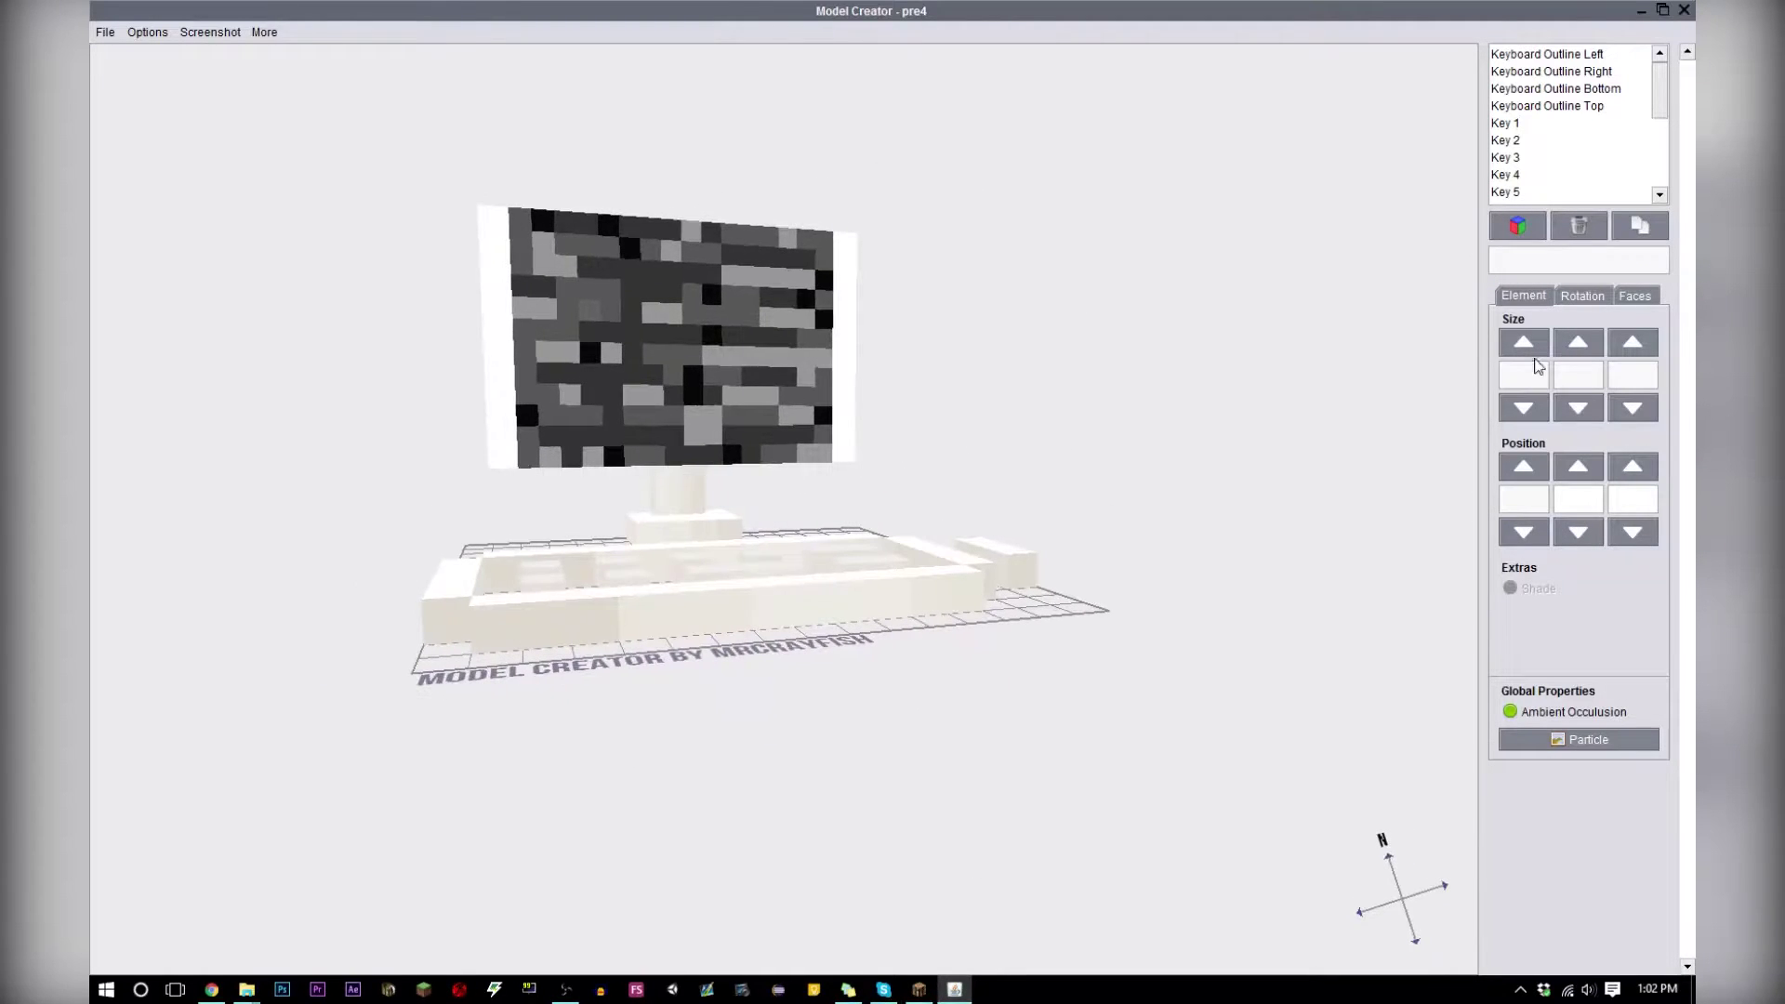
left_click(1627, 296)
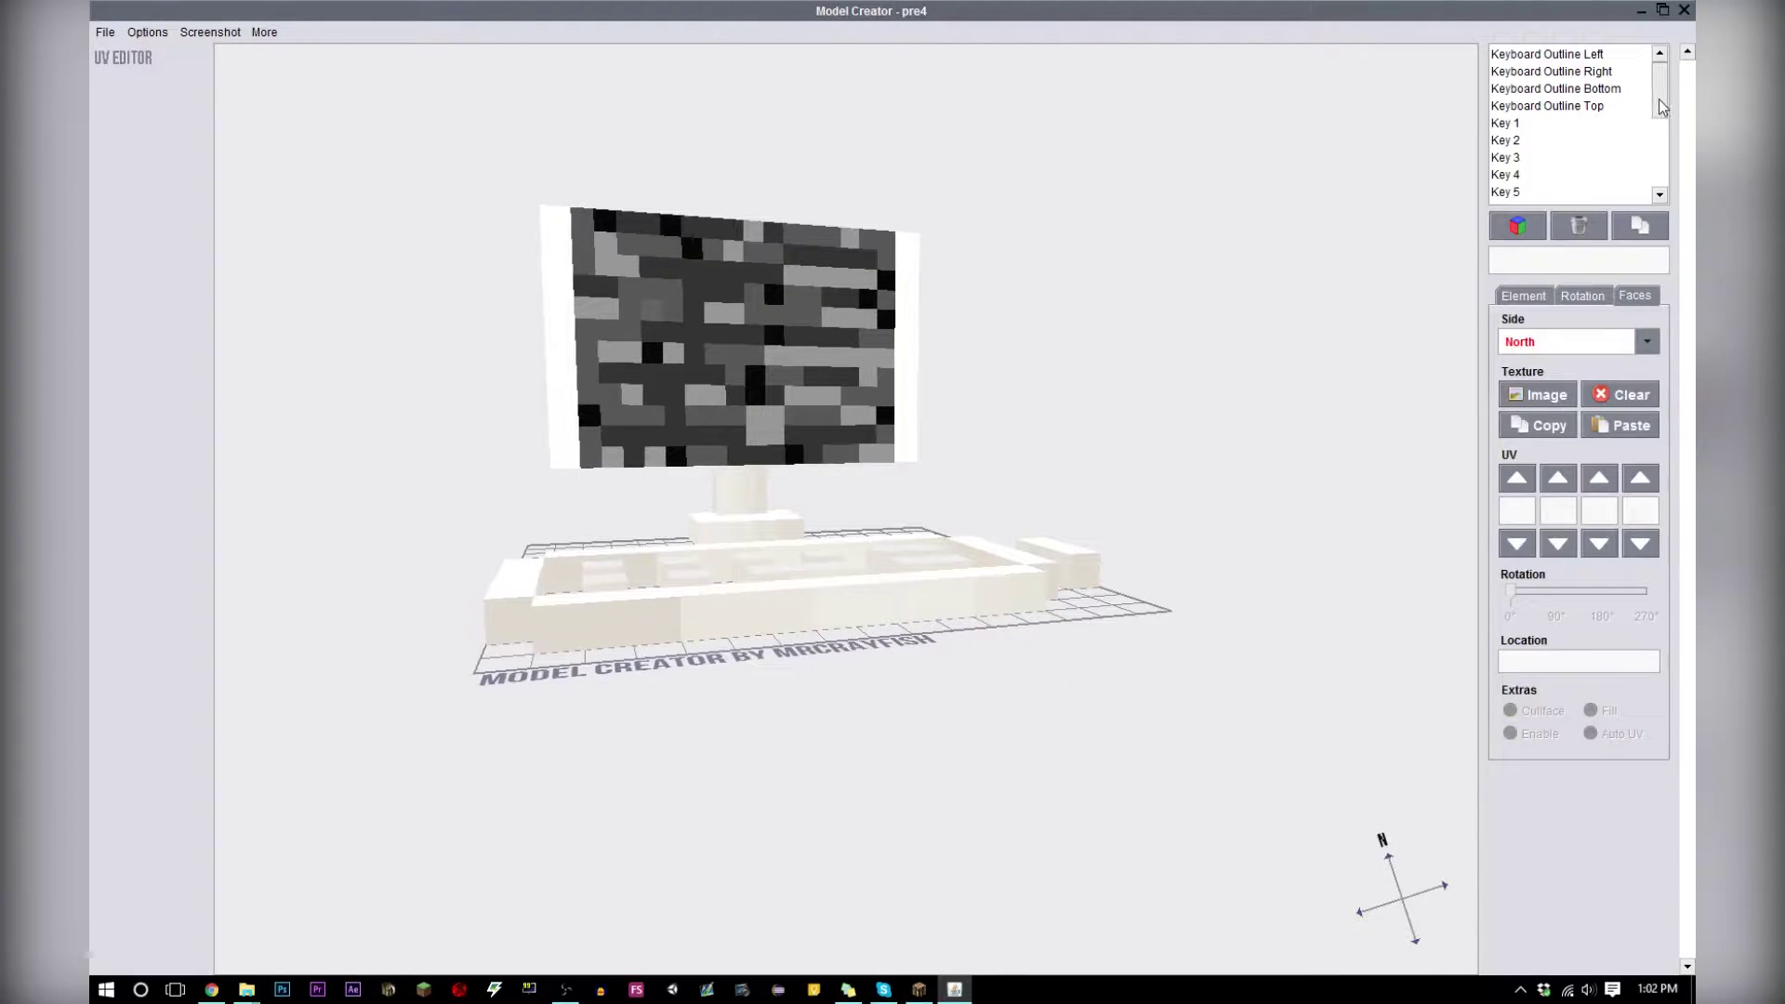
left_click_drag(1246, 316, 1043, 372)
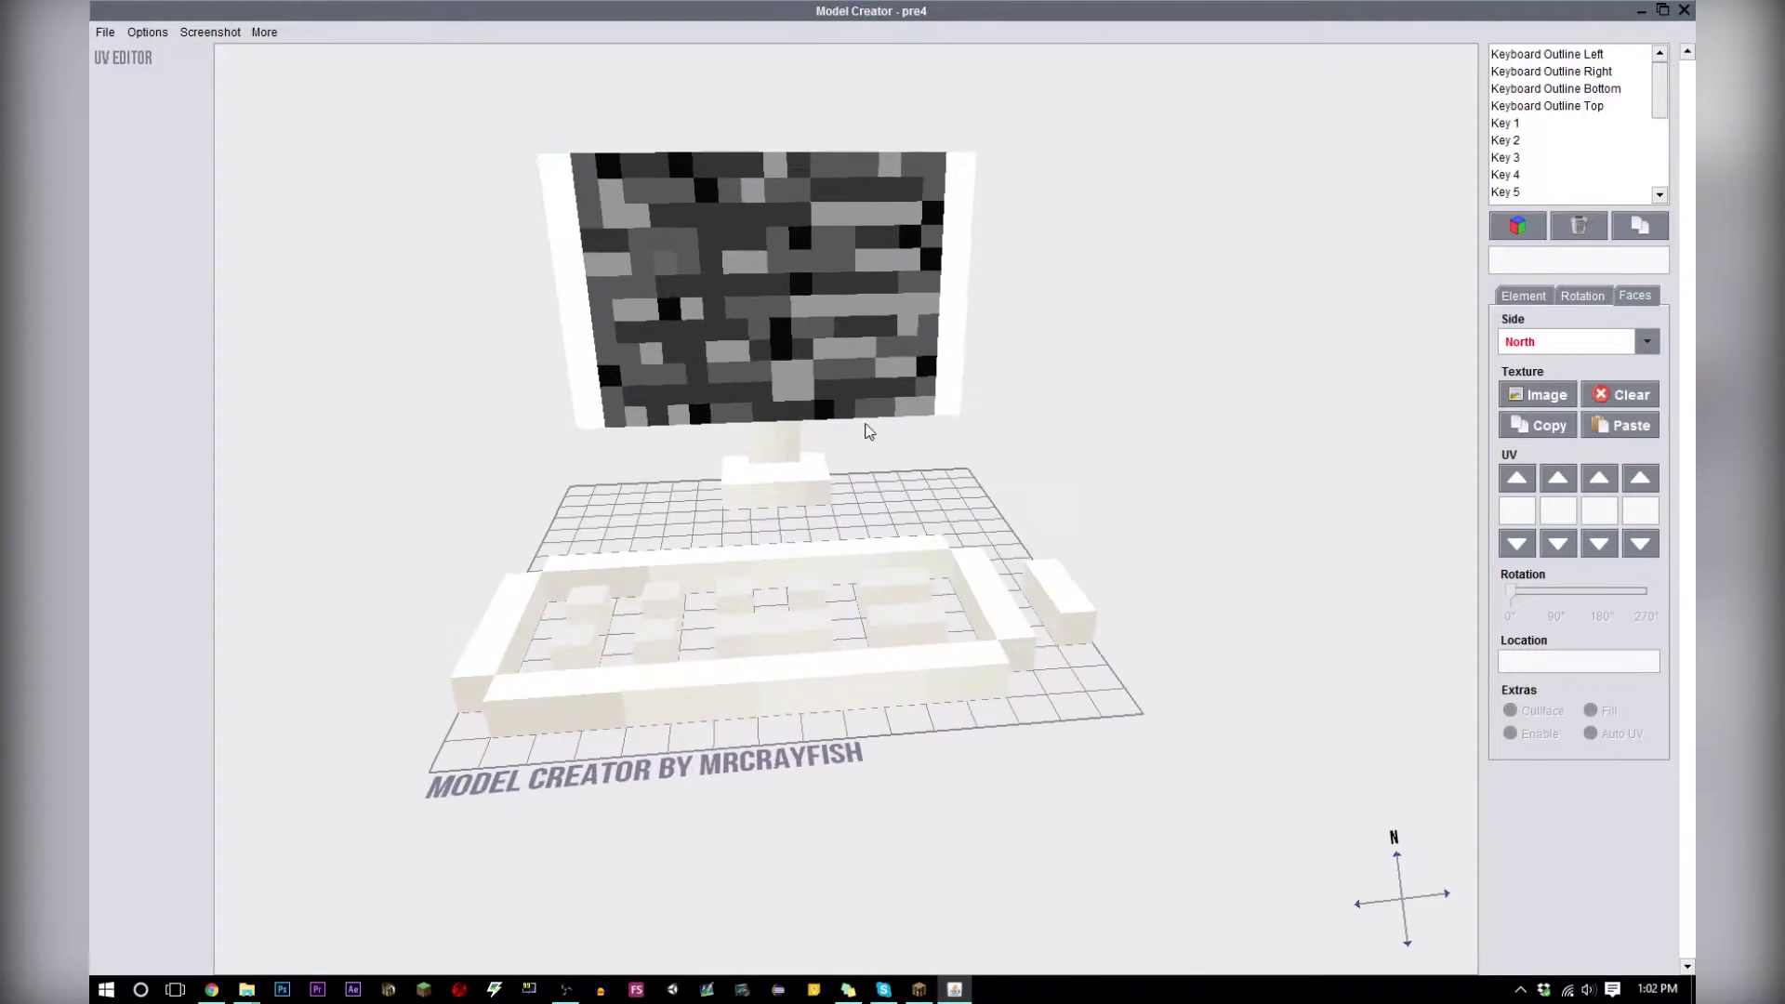
left_click_drag(961, 516, 976, 562)
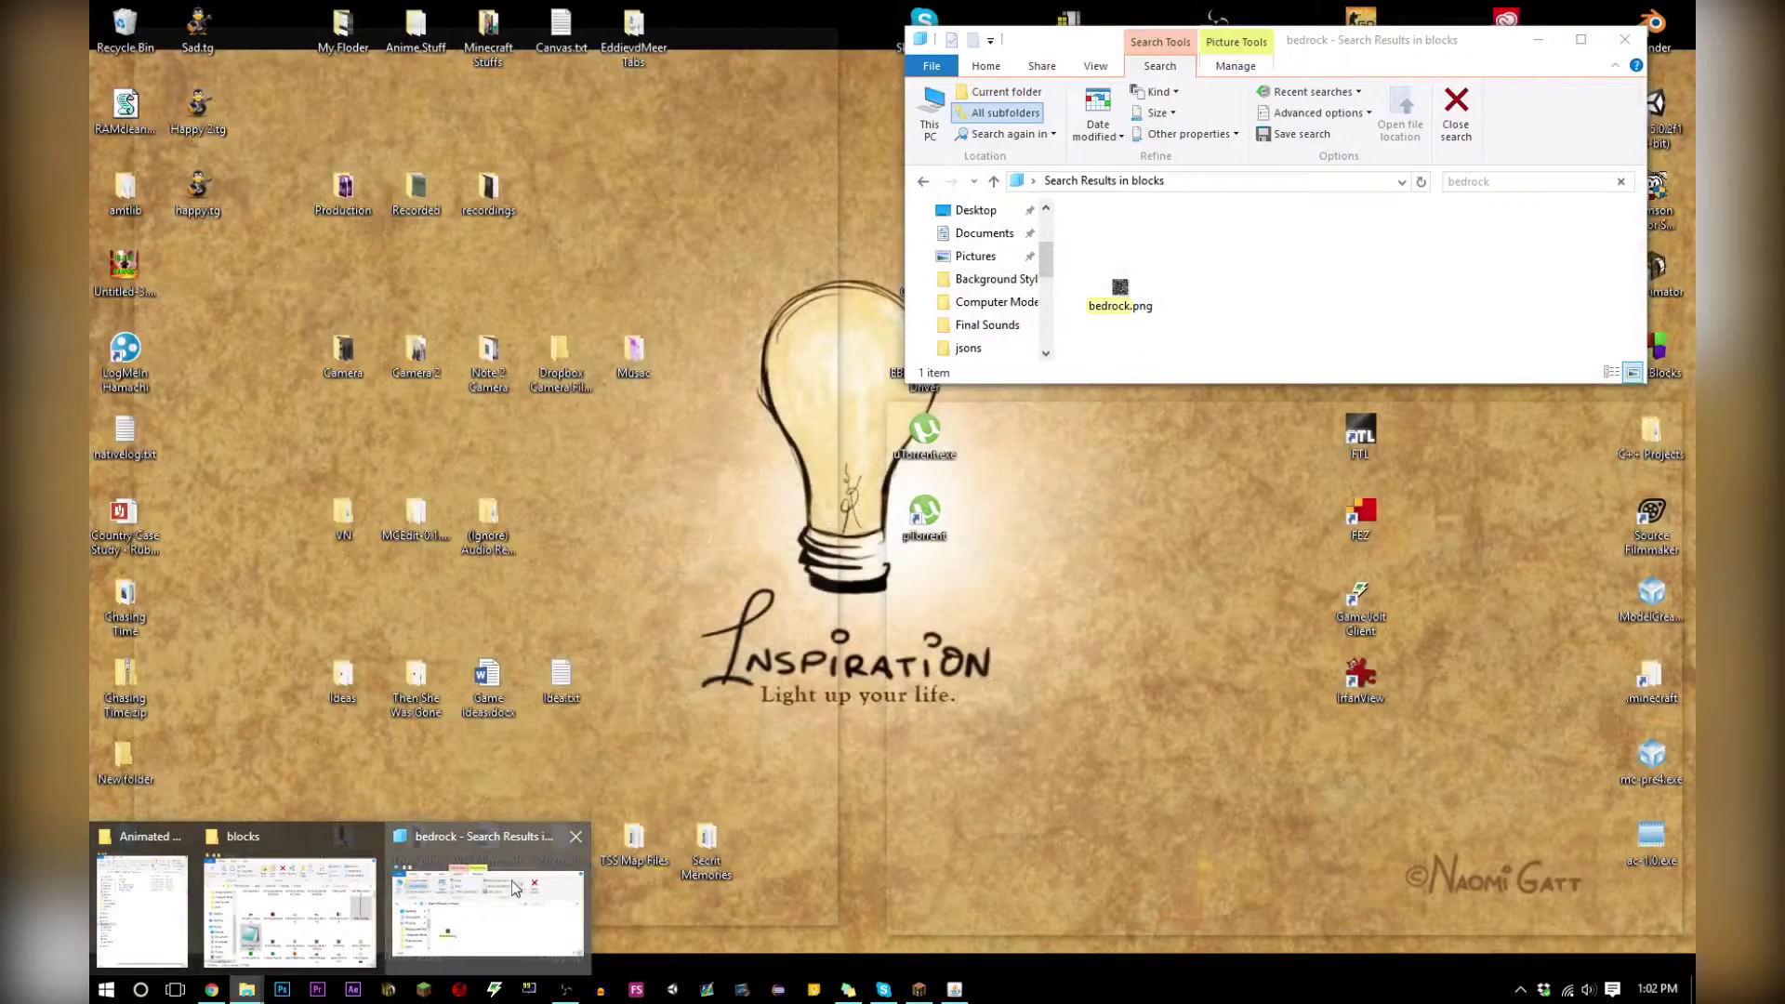
Bring up the File Explorer windows for the bedrock search results, the blocks texture folder and the Animated Computer Model folder
left_click(481, 907)
left_click(256, 987)
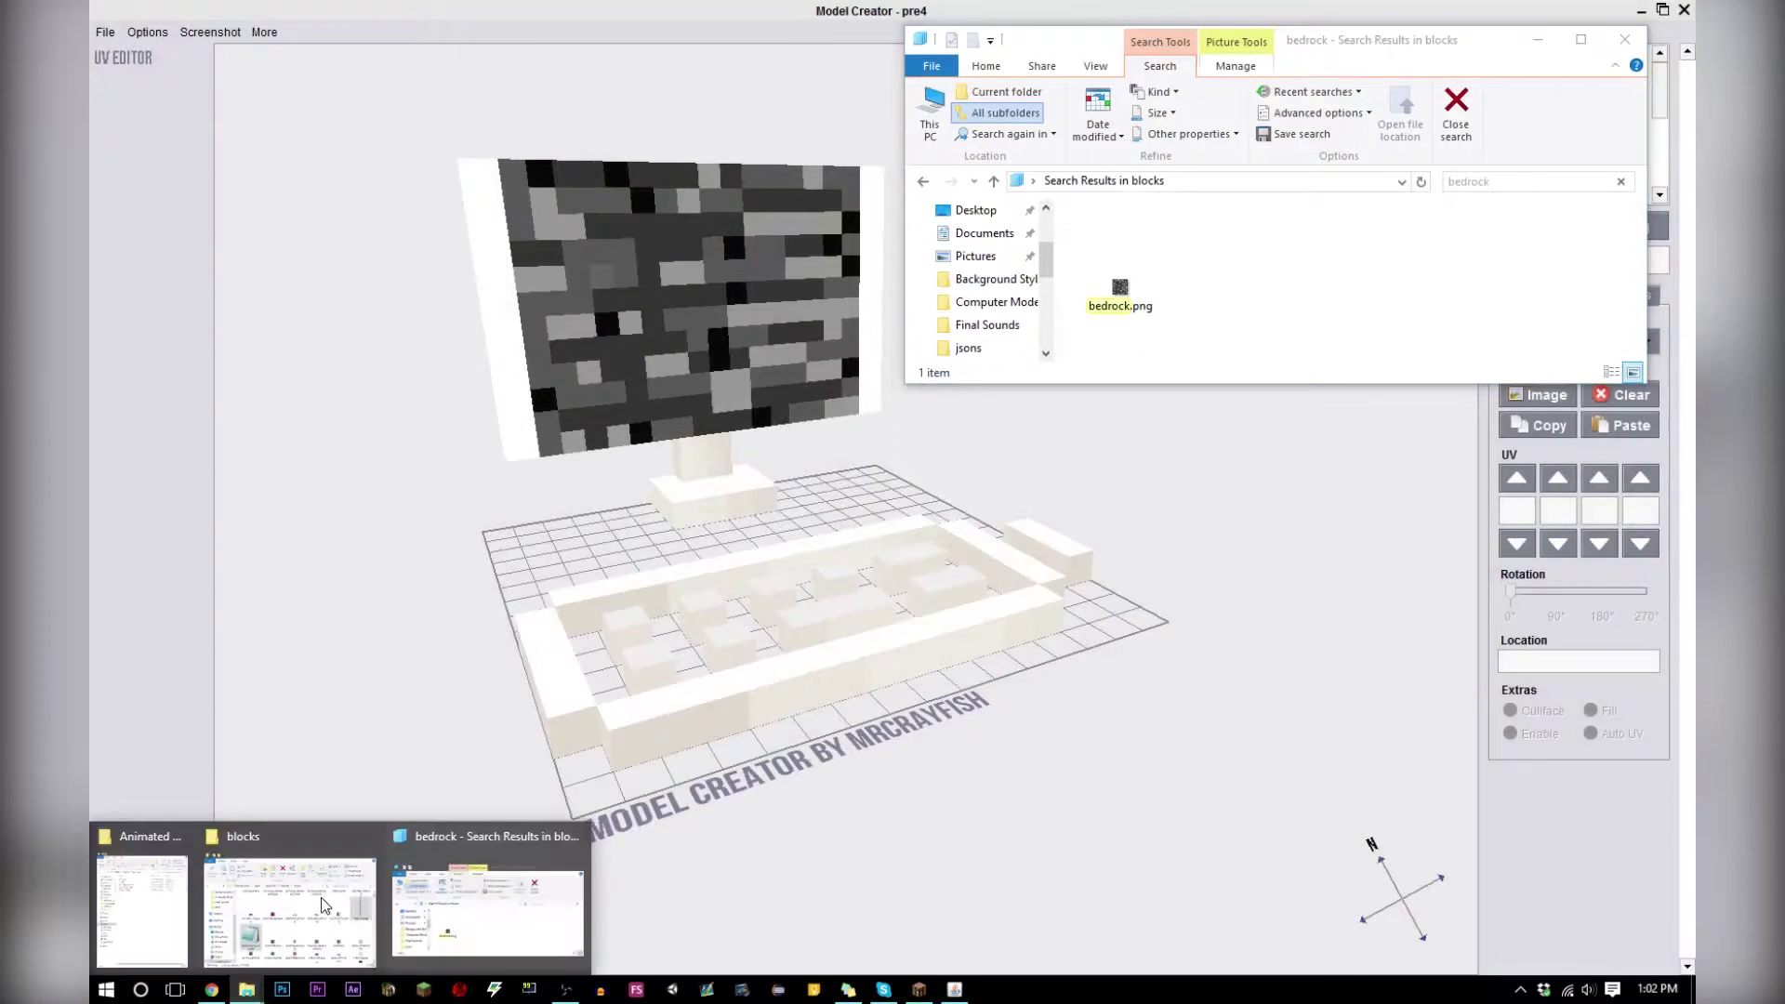
left_click(319, 902)
mouse_move(249, 990)
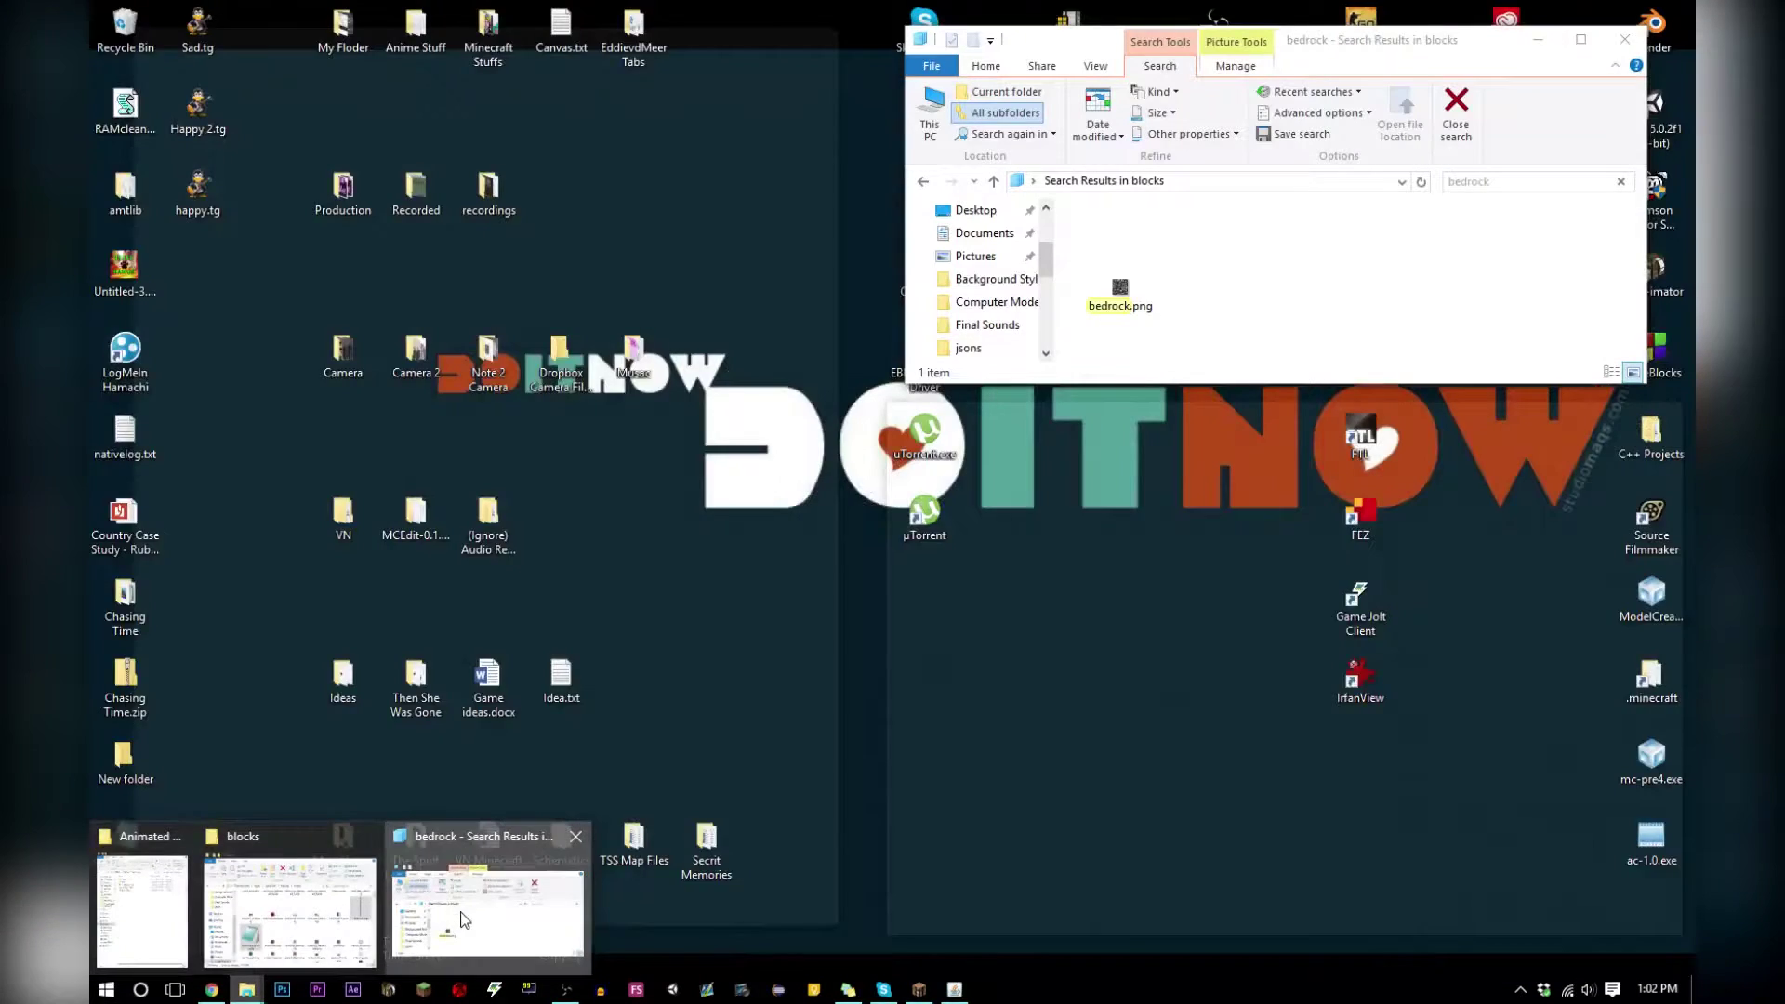
left_click(460, 916)
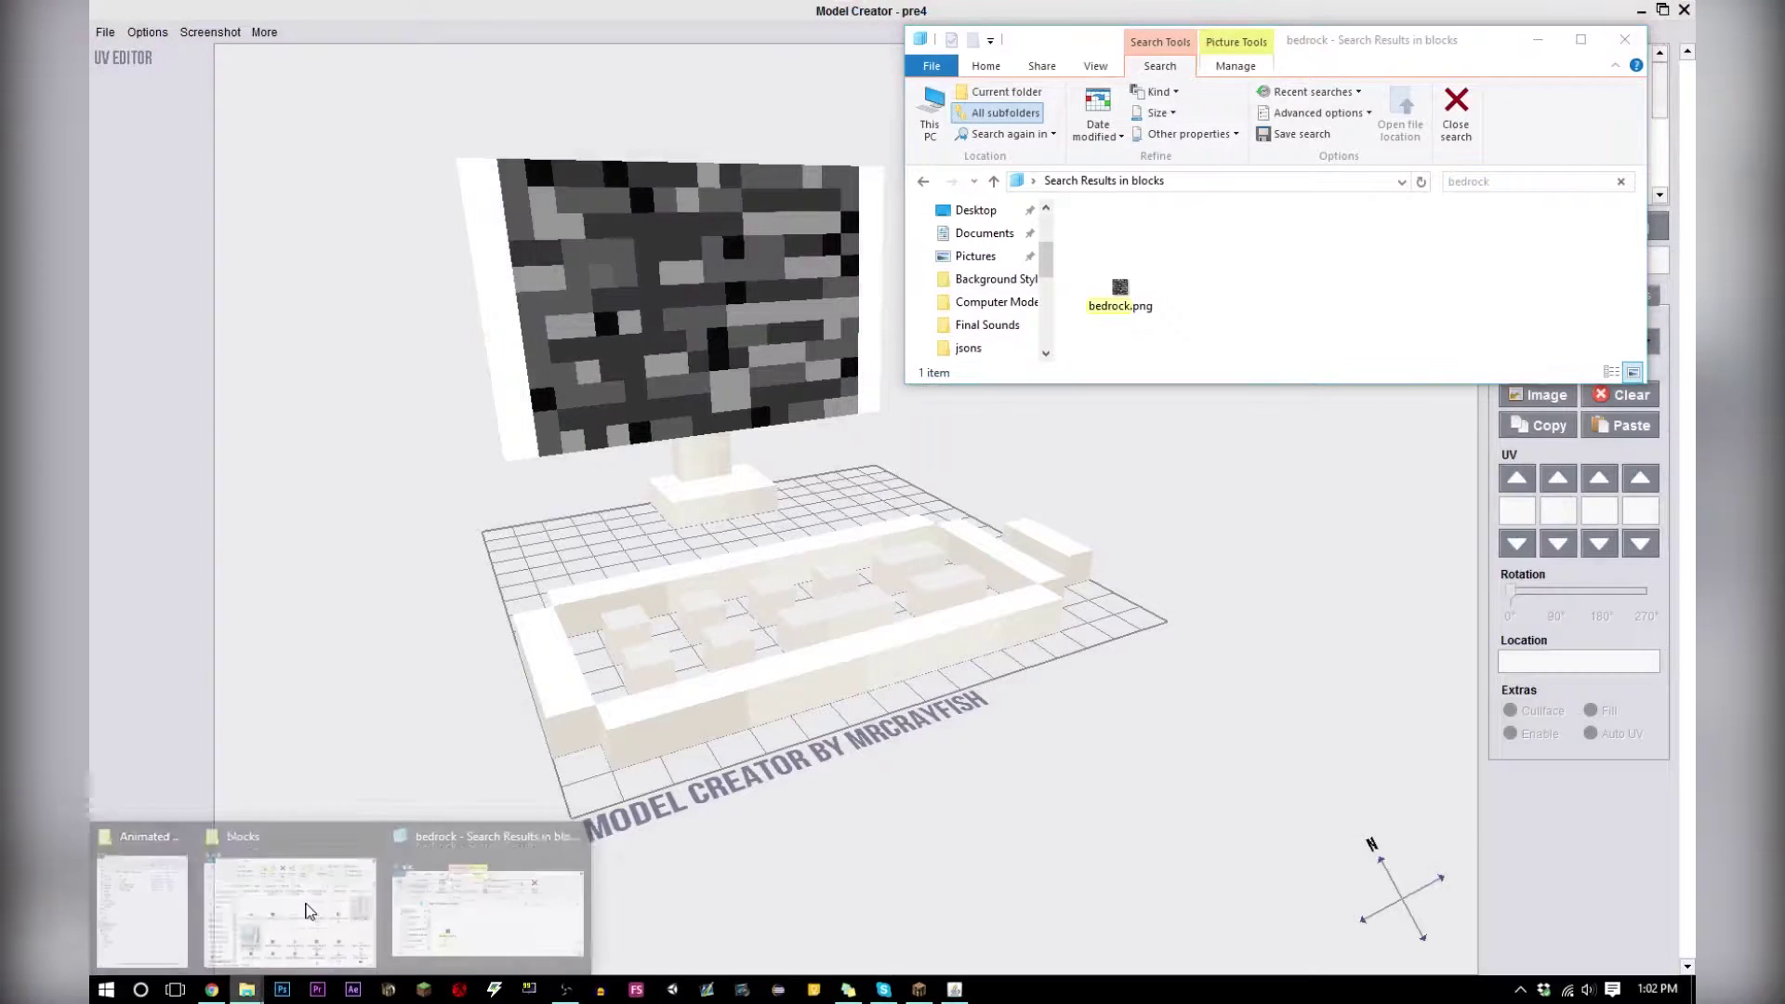
left_click(279, 925)
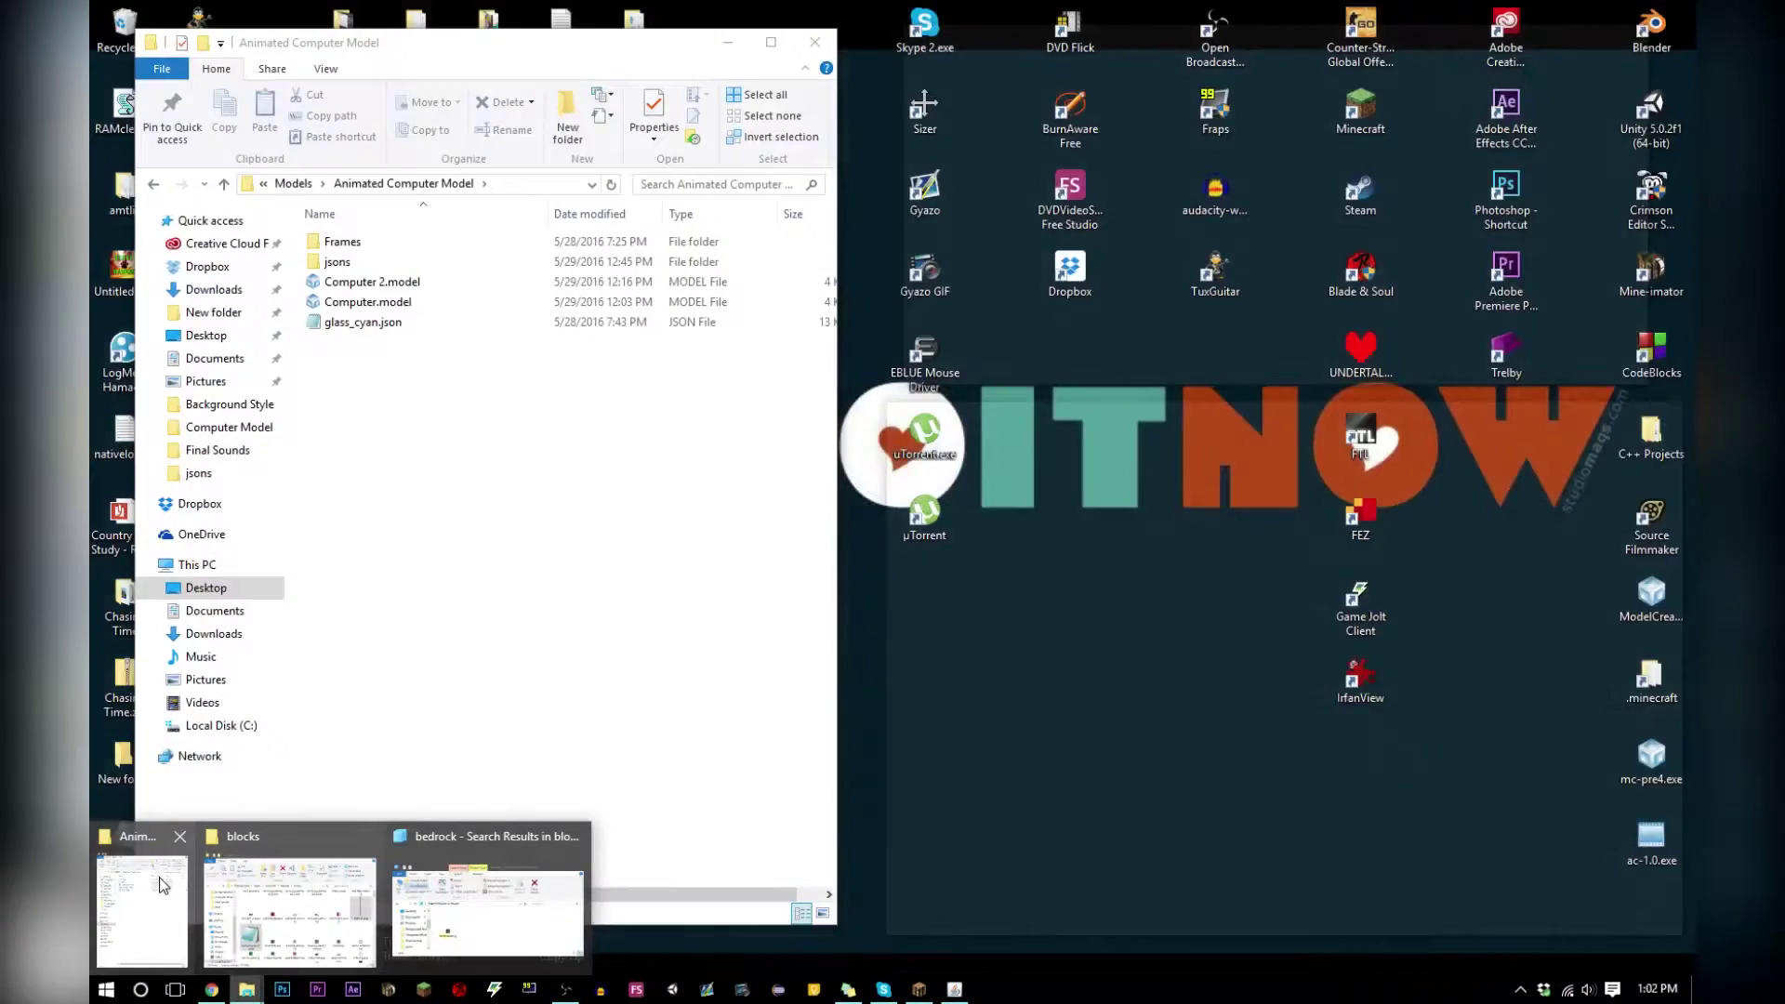
left_click(139, 907)
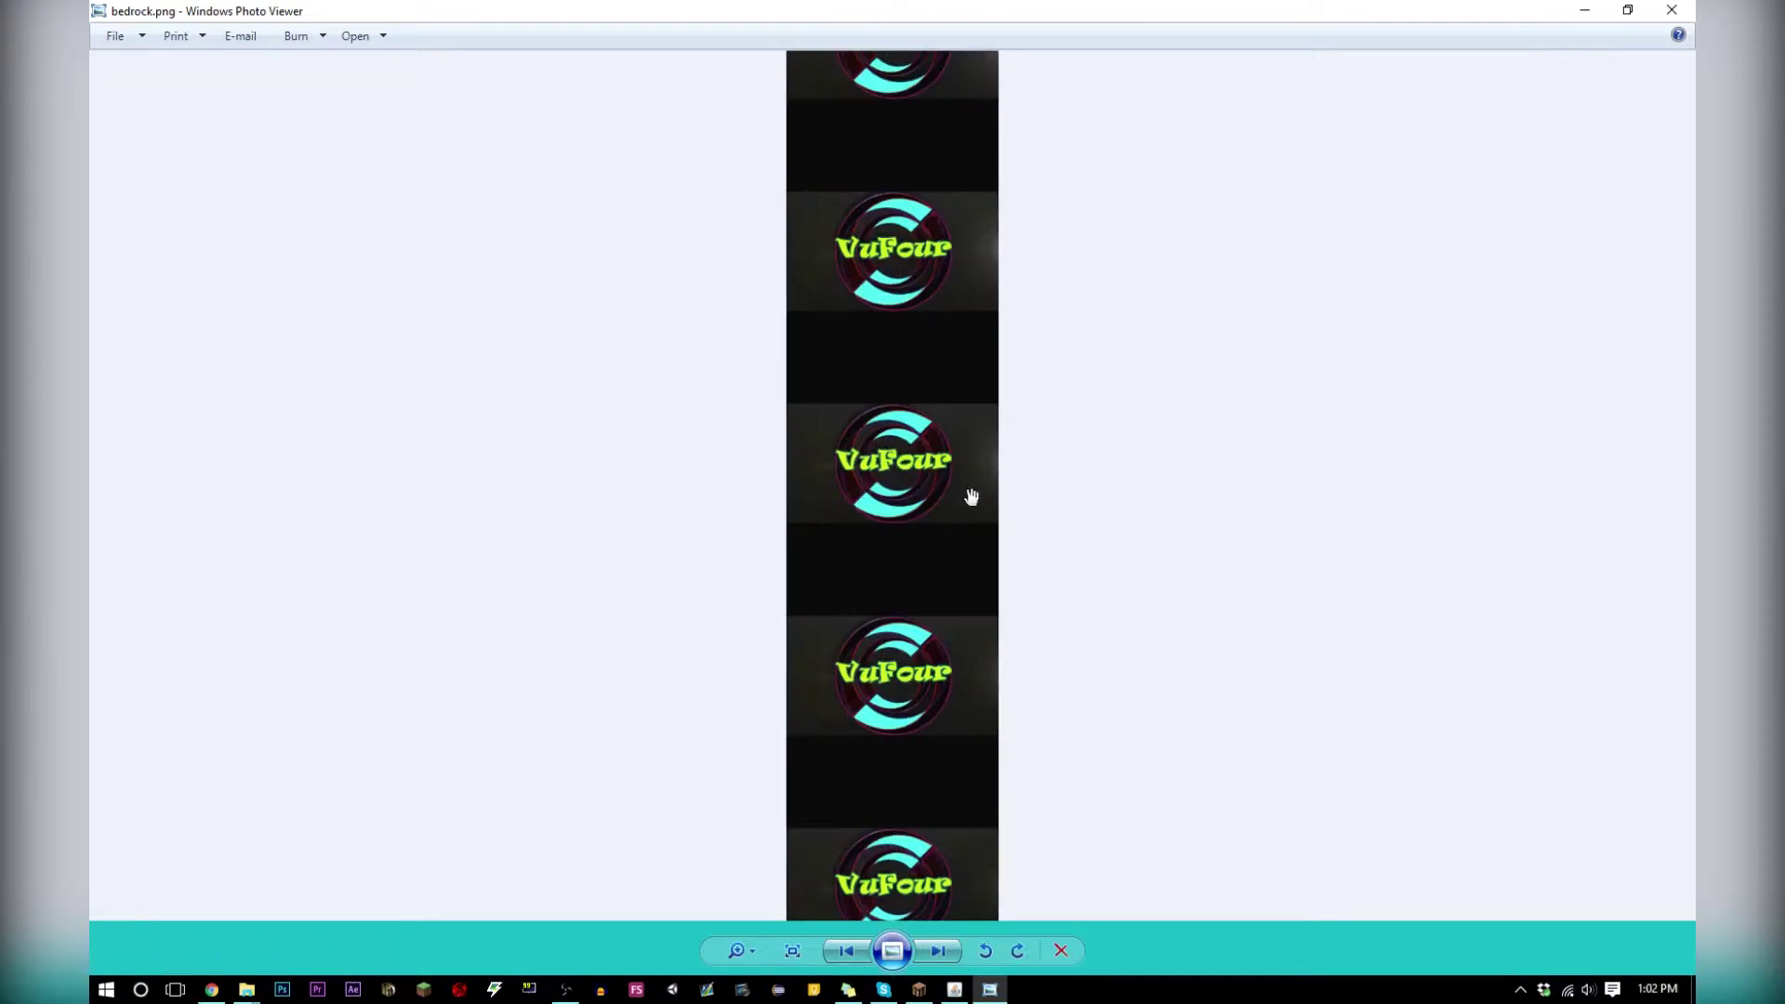
Examine the frame strip in bedrock.png and the animation settings in bedrock.png.mcmeta, closing each file after viewing
left_click_drag(895, 621, 900, 366)
left_click_drag(915, 710, 929, 357)
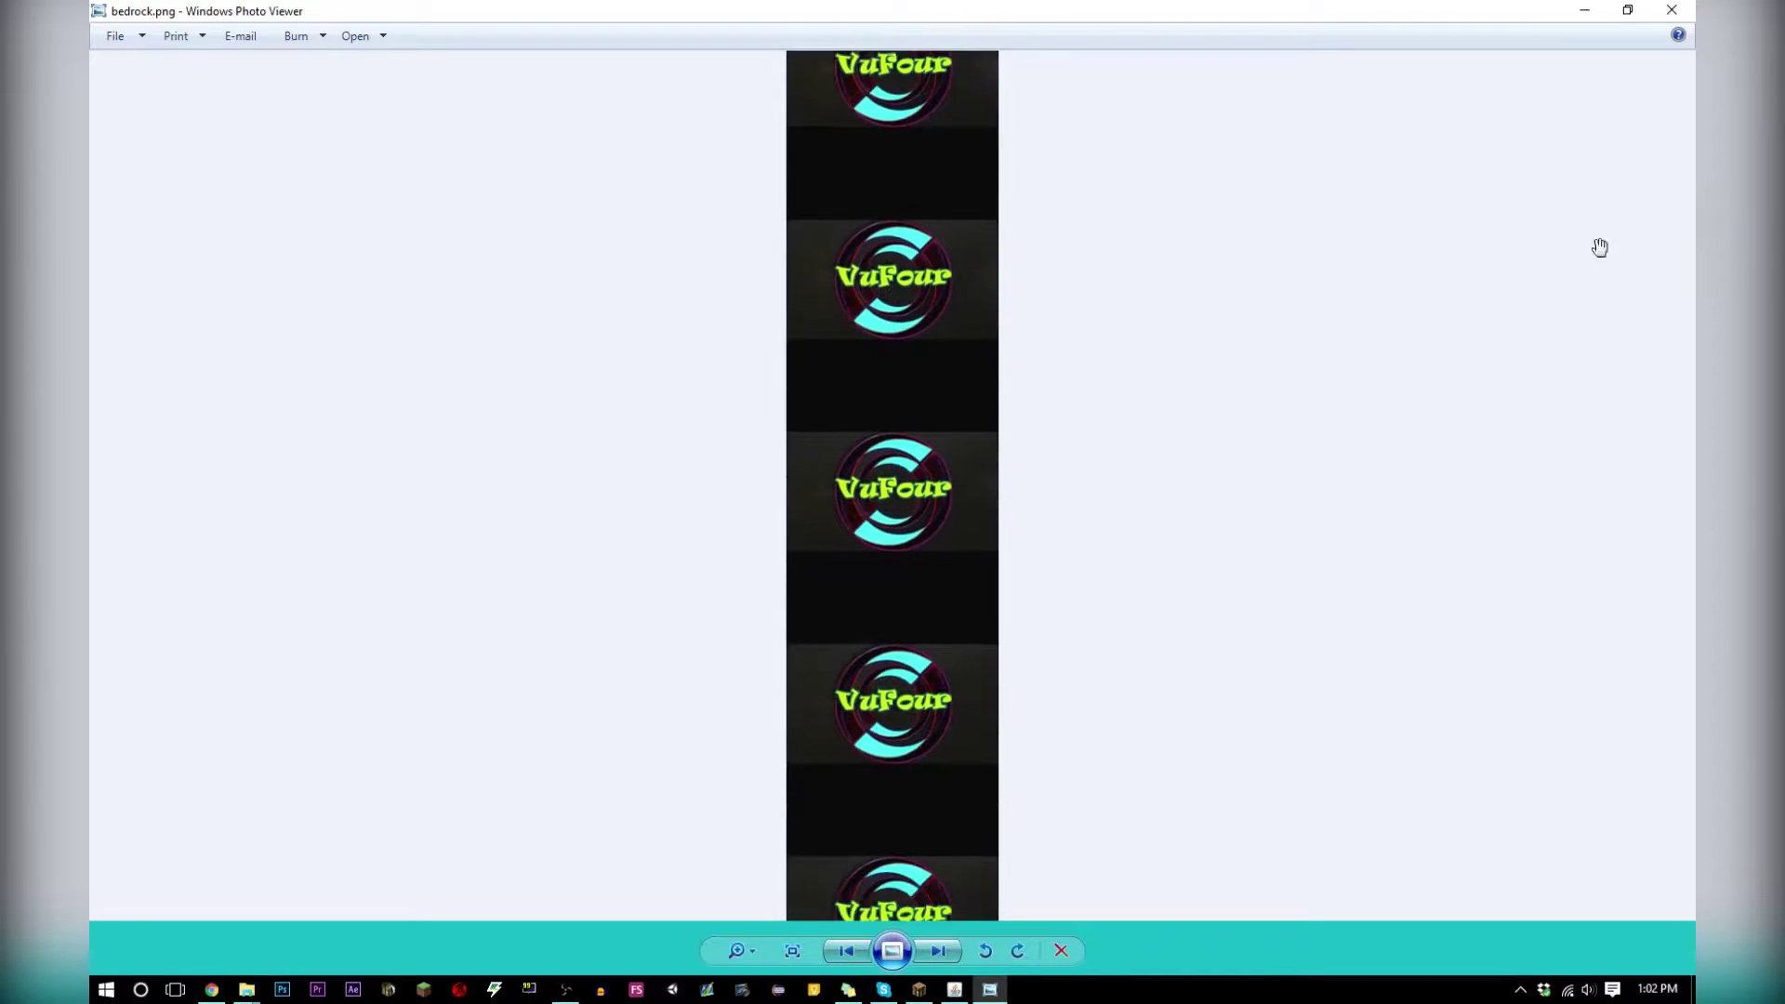
left_click(1679, 17)
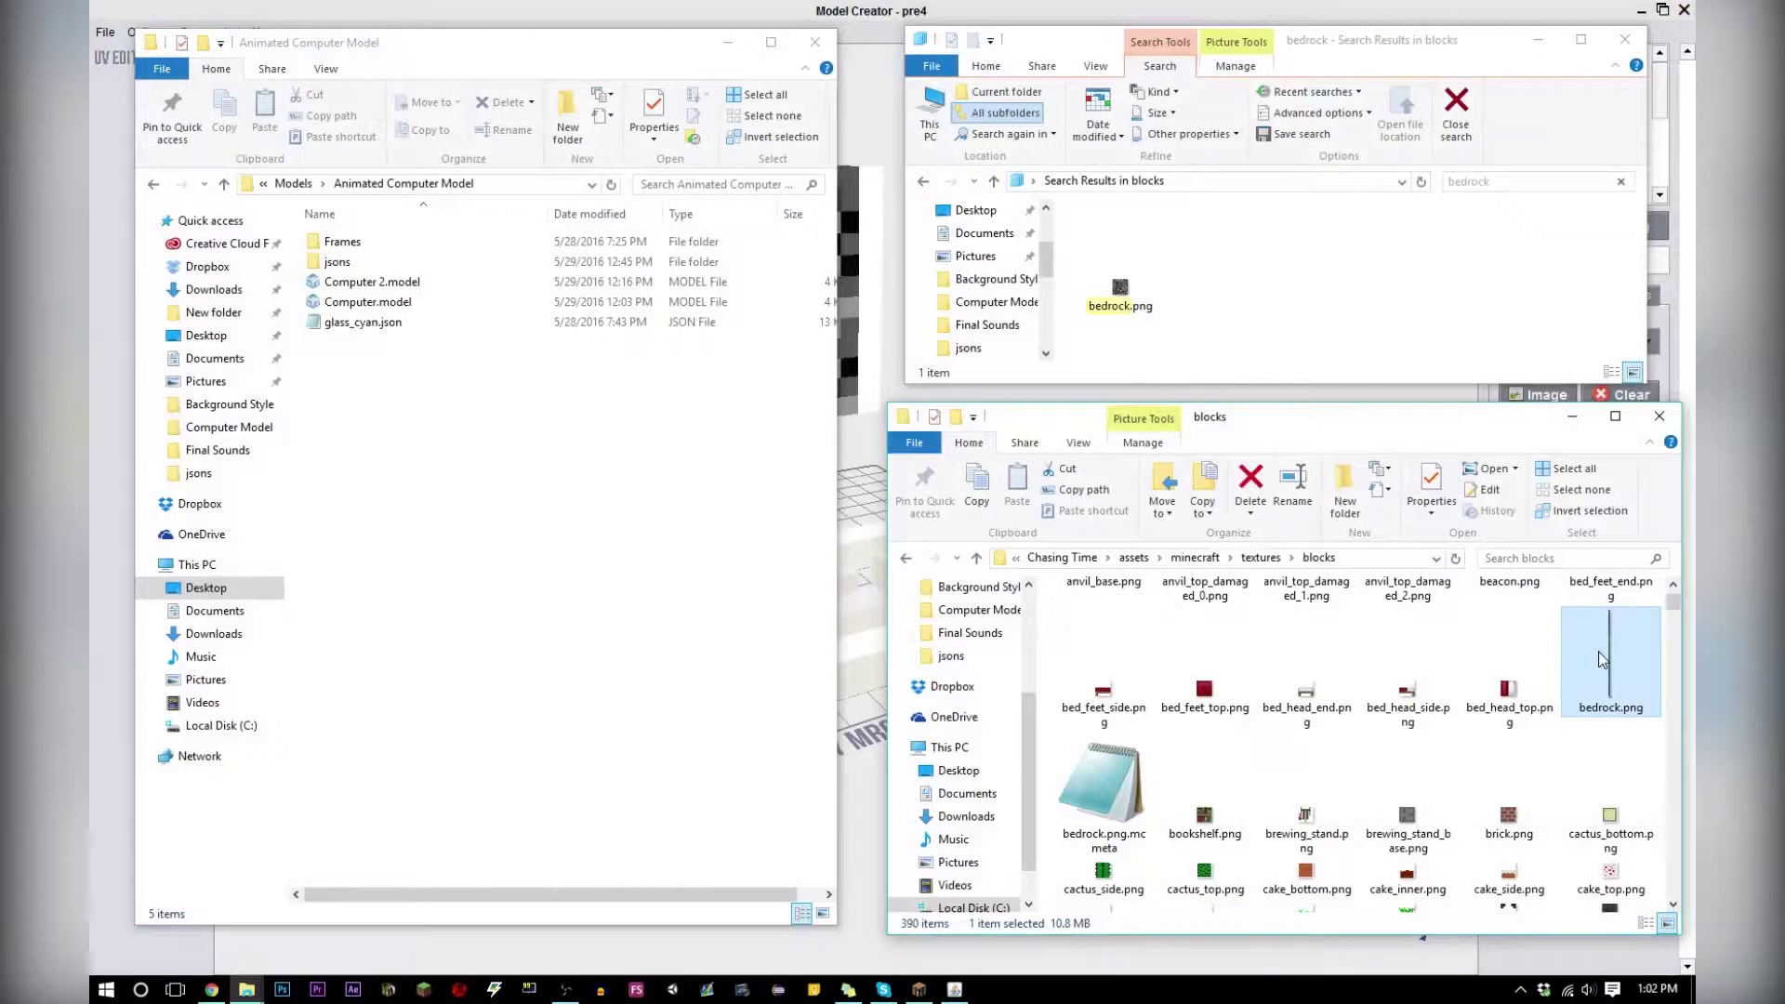
mouse_move(1600, 659)
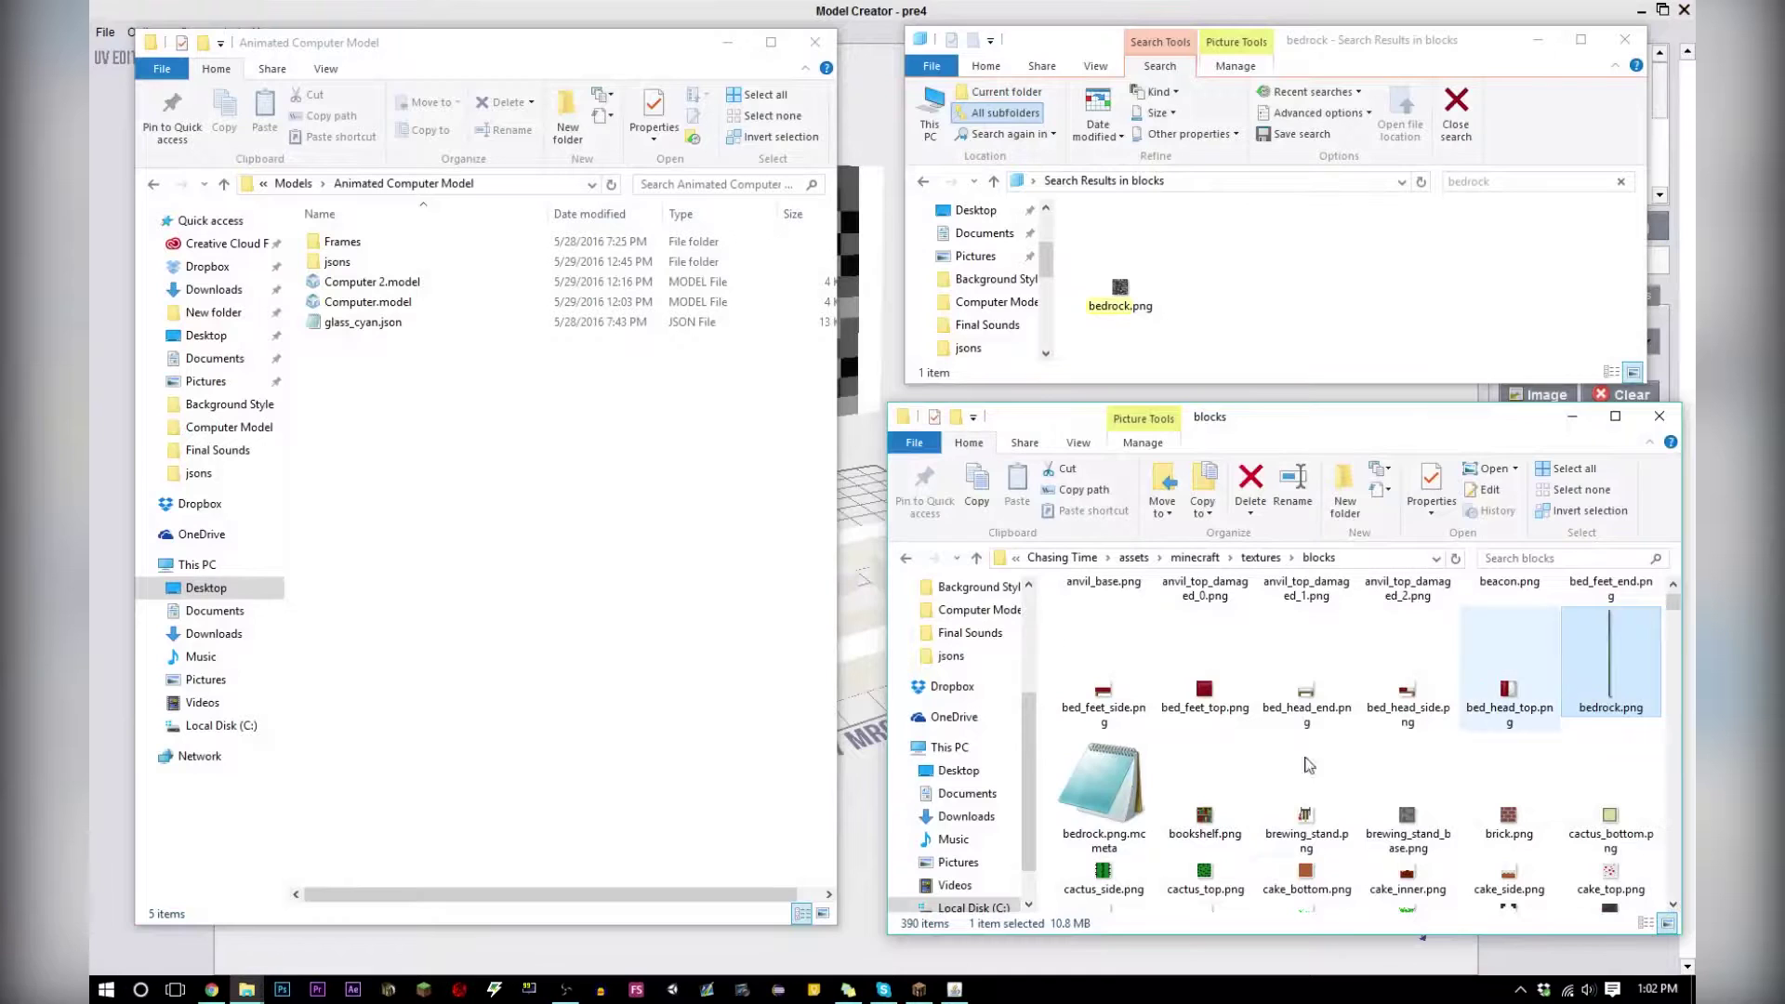
double_click(1106, 786)
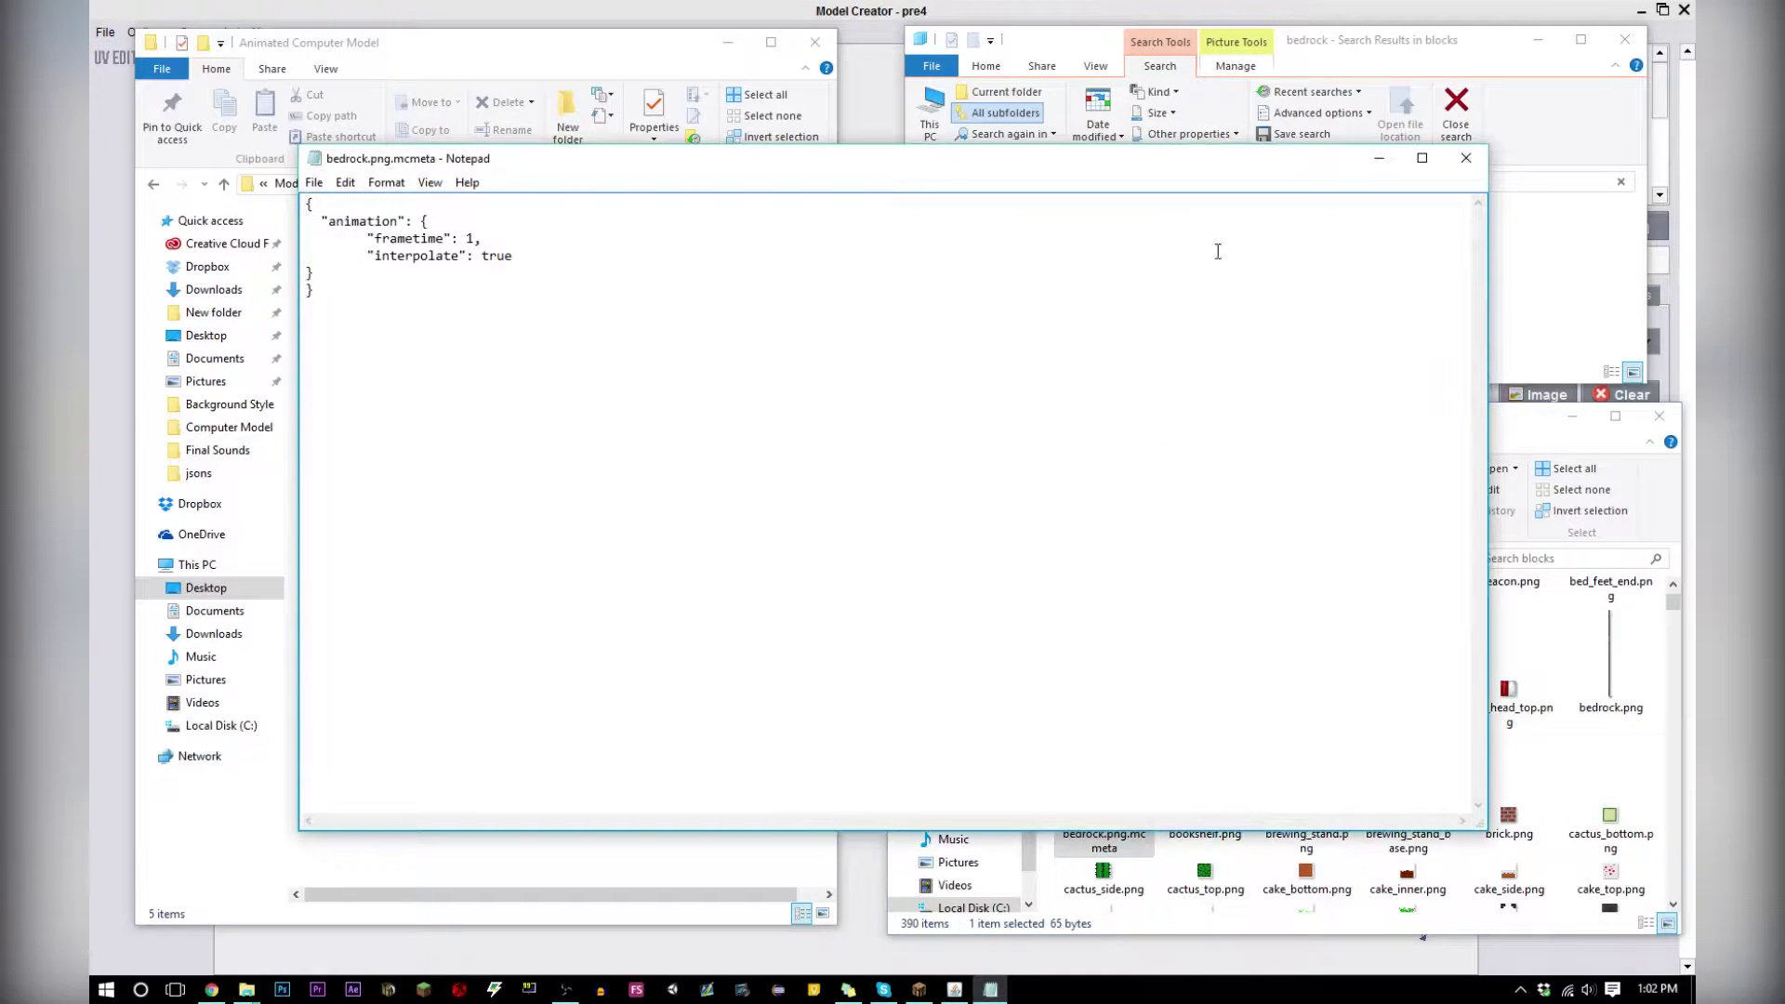
left_click(1466, 158)
Move bedrock.png and bedrock.png.mcmeta from the blocks folder into the Animated Computer Model folder
left_click(1627, 650, "ctrl")
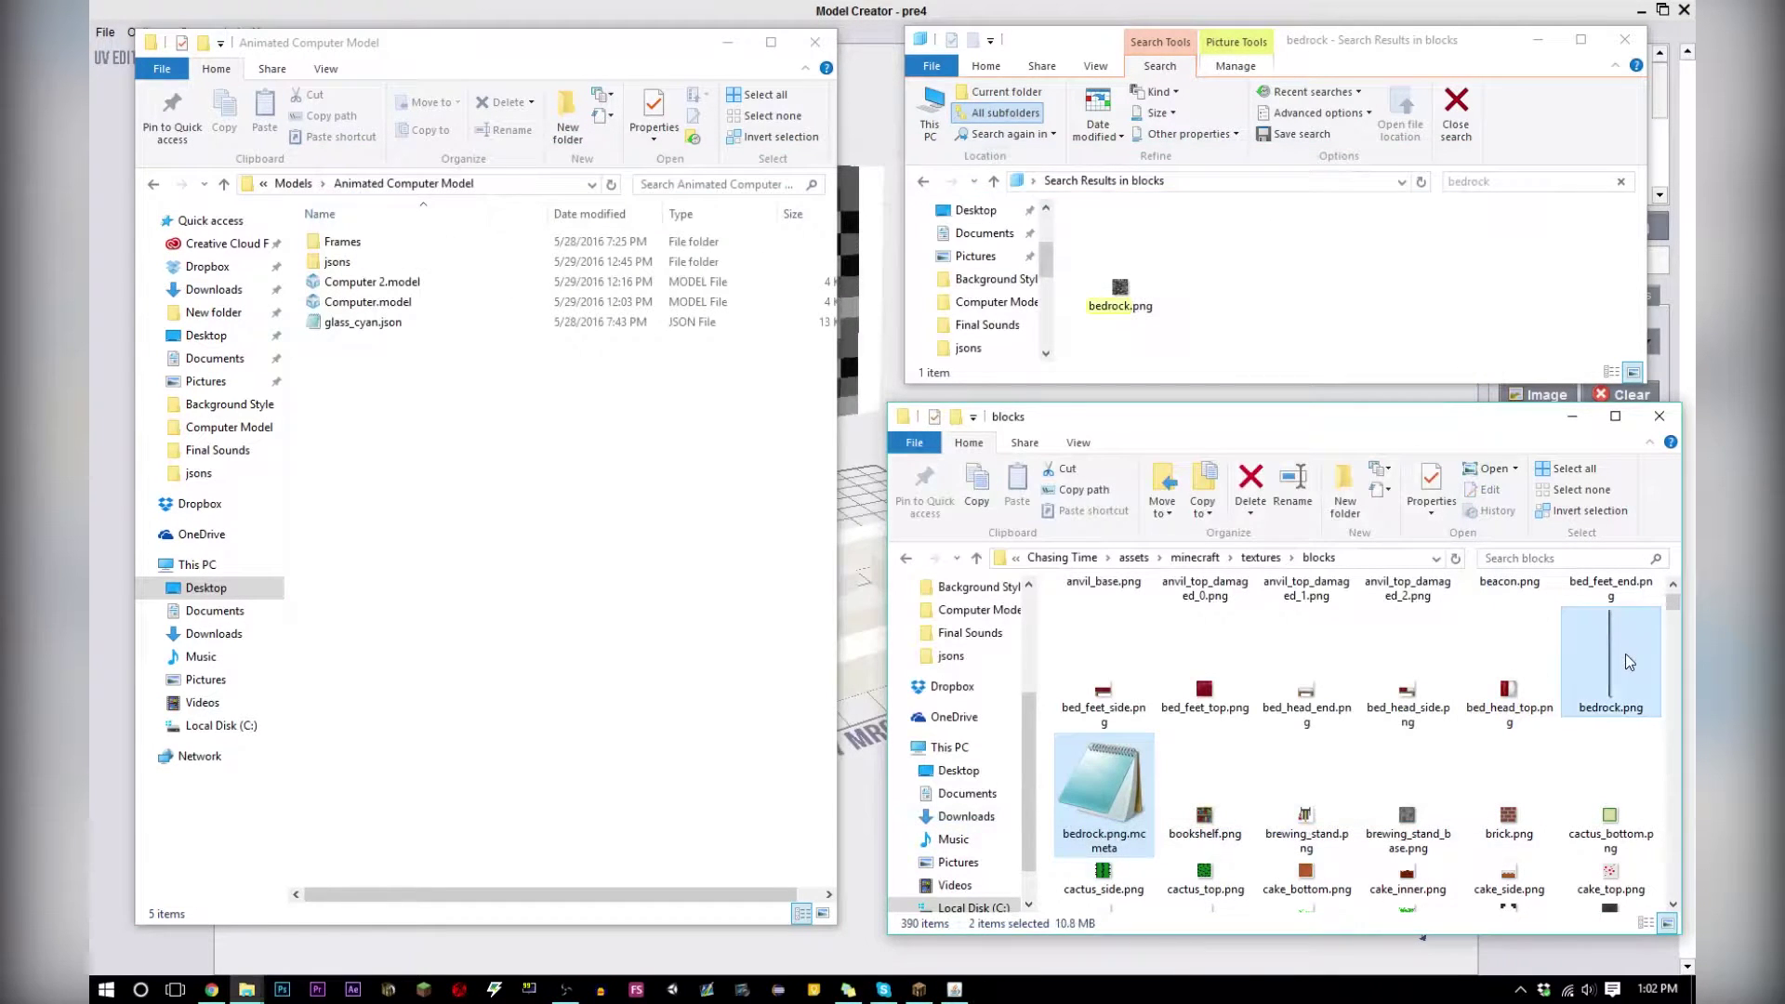
left_click_drag(1625, 654, 379, 319)
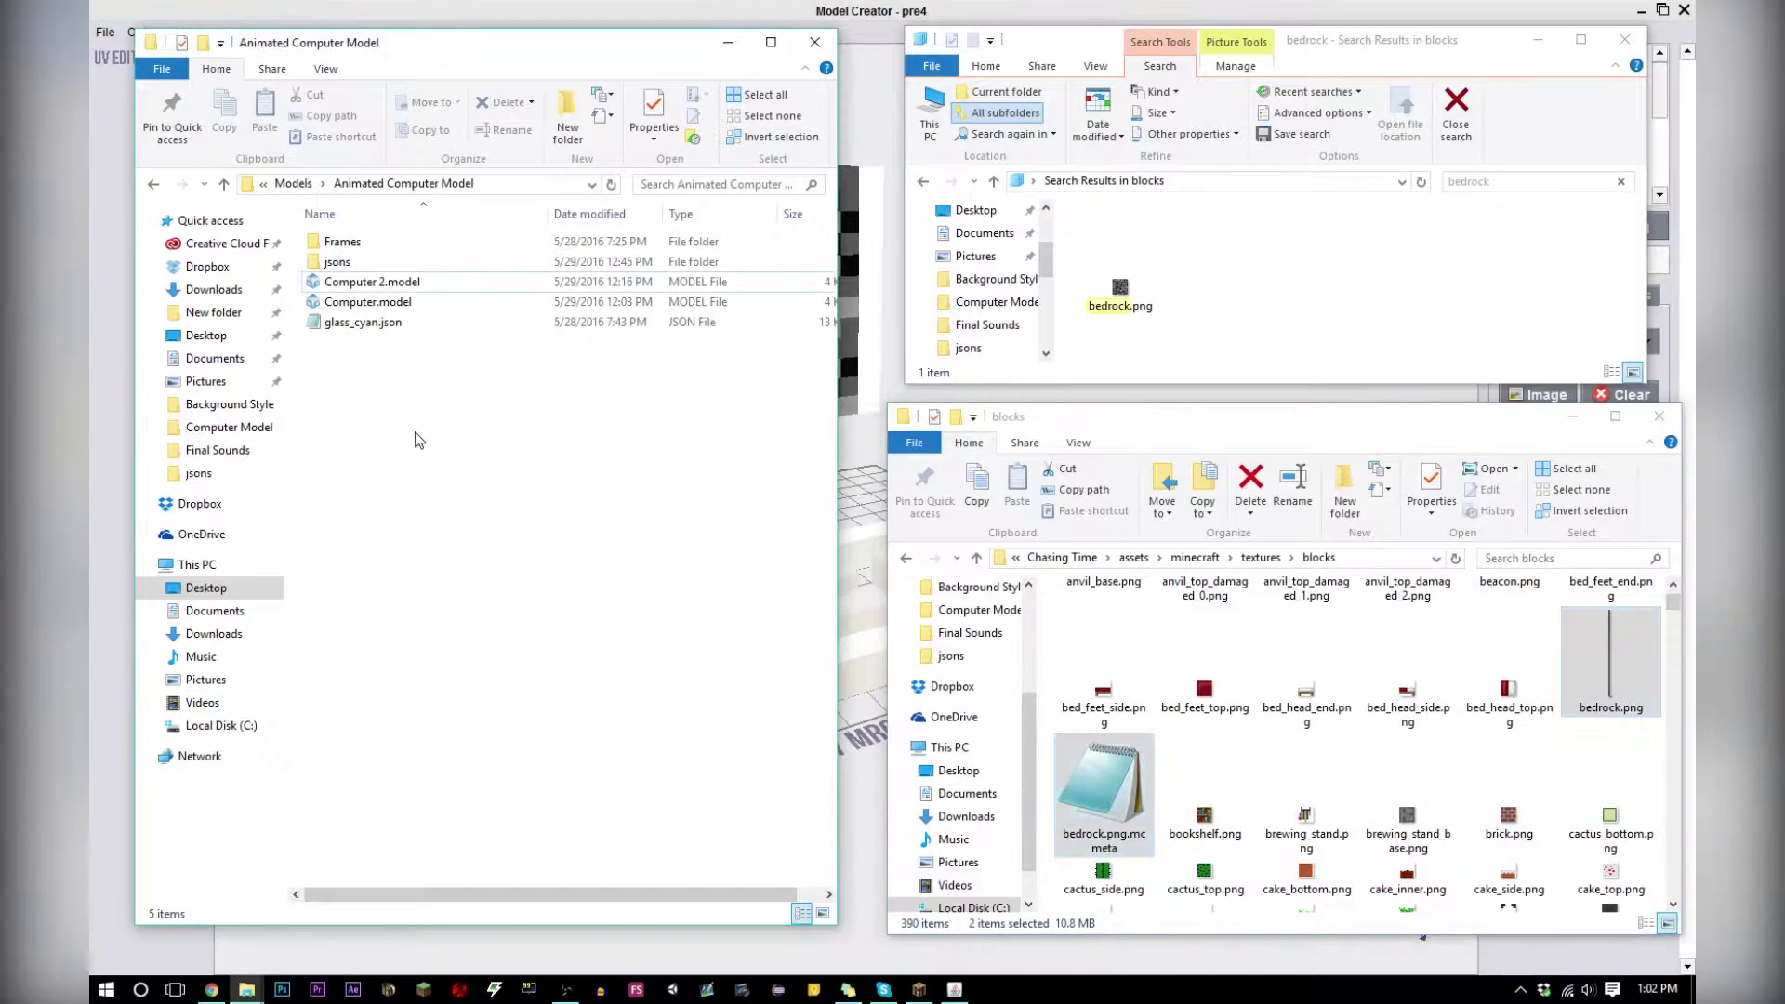
Copy the default bedrock.png from the search results into the Chasing Time blocks folder and search that folder for "bed"
left_click(1121, 286)
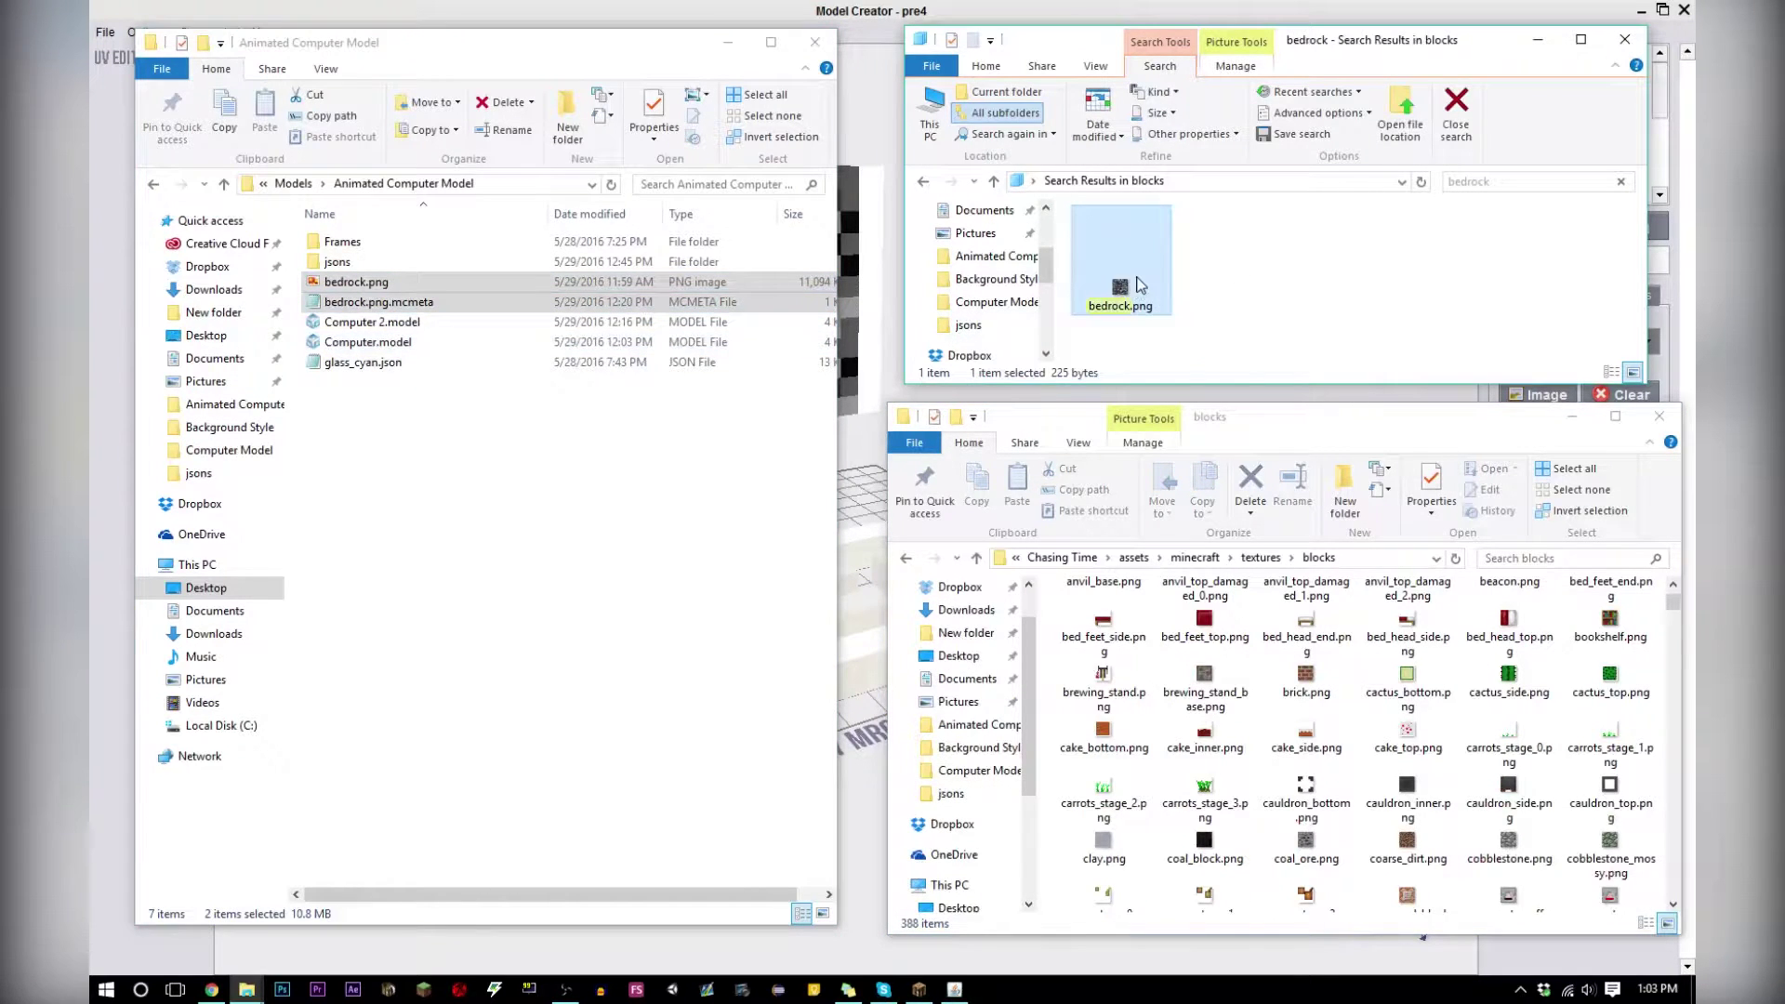
mouse_move(1141, 285)
left_mouse_down()
mouse_move(1050, 651)
mouse_move(1149, 270)
left_mouse_up()
right_click(1150, 270)
left_click(1207, 759)
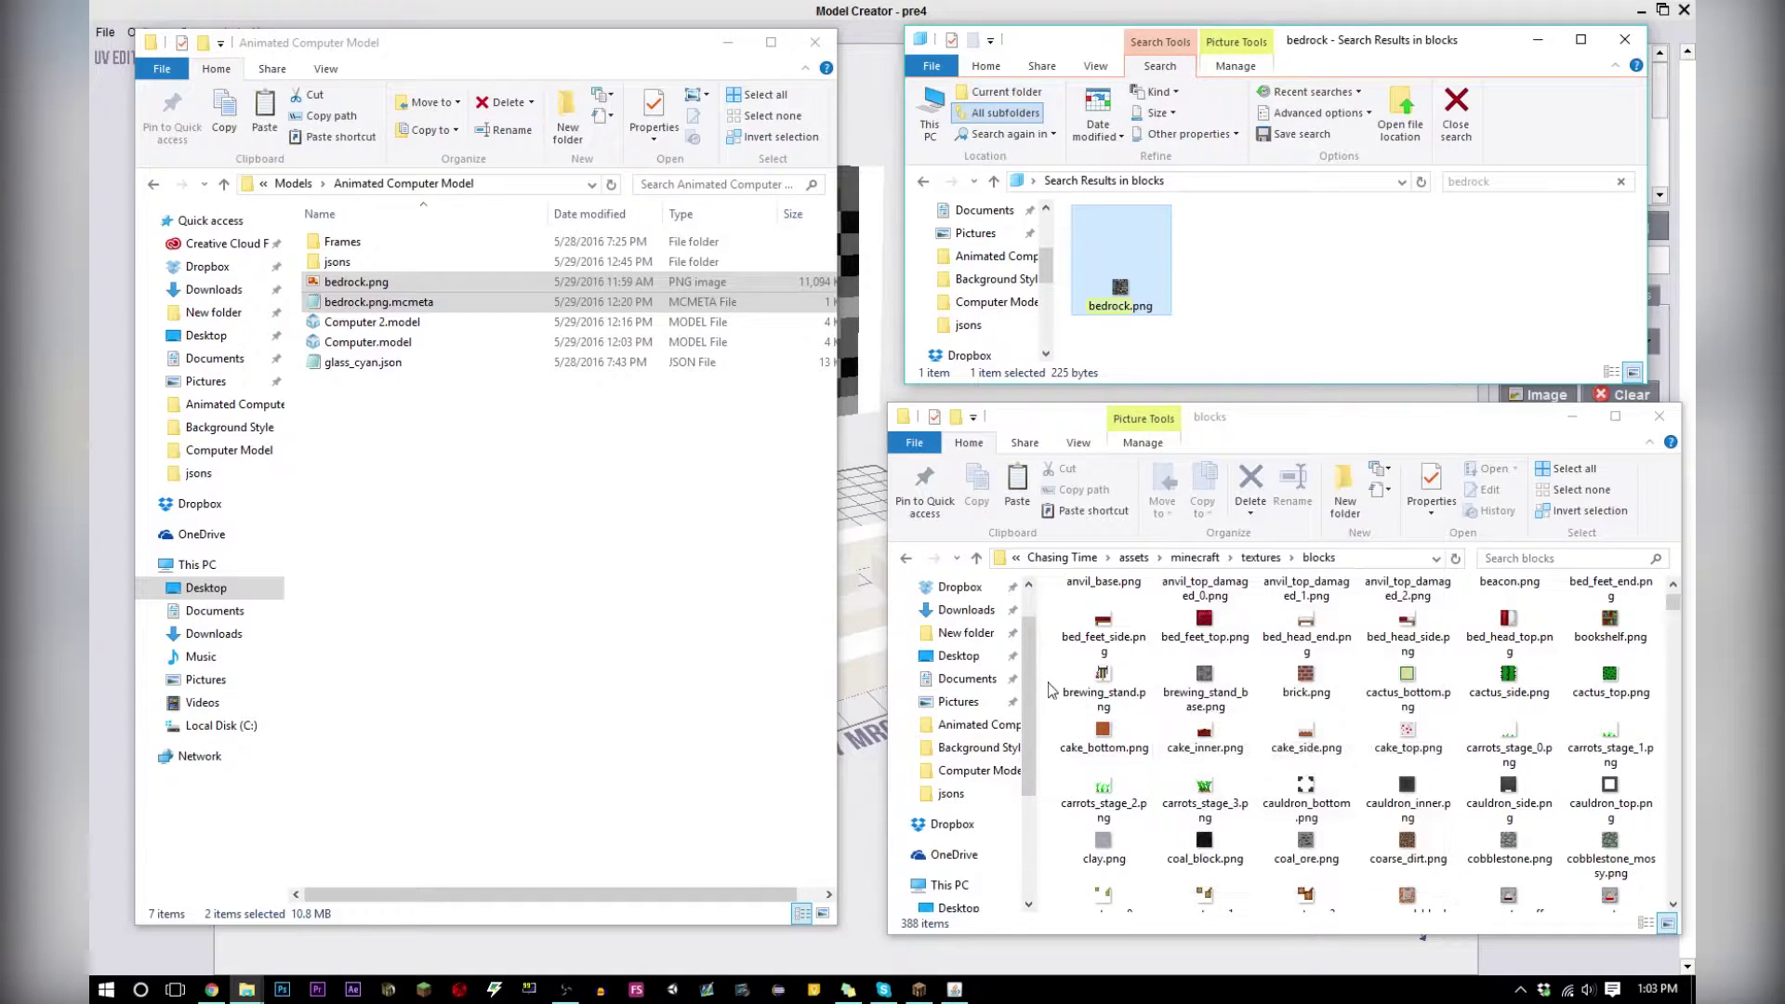
left_click(1050, 686)
key("ctrl+v")
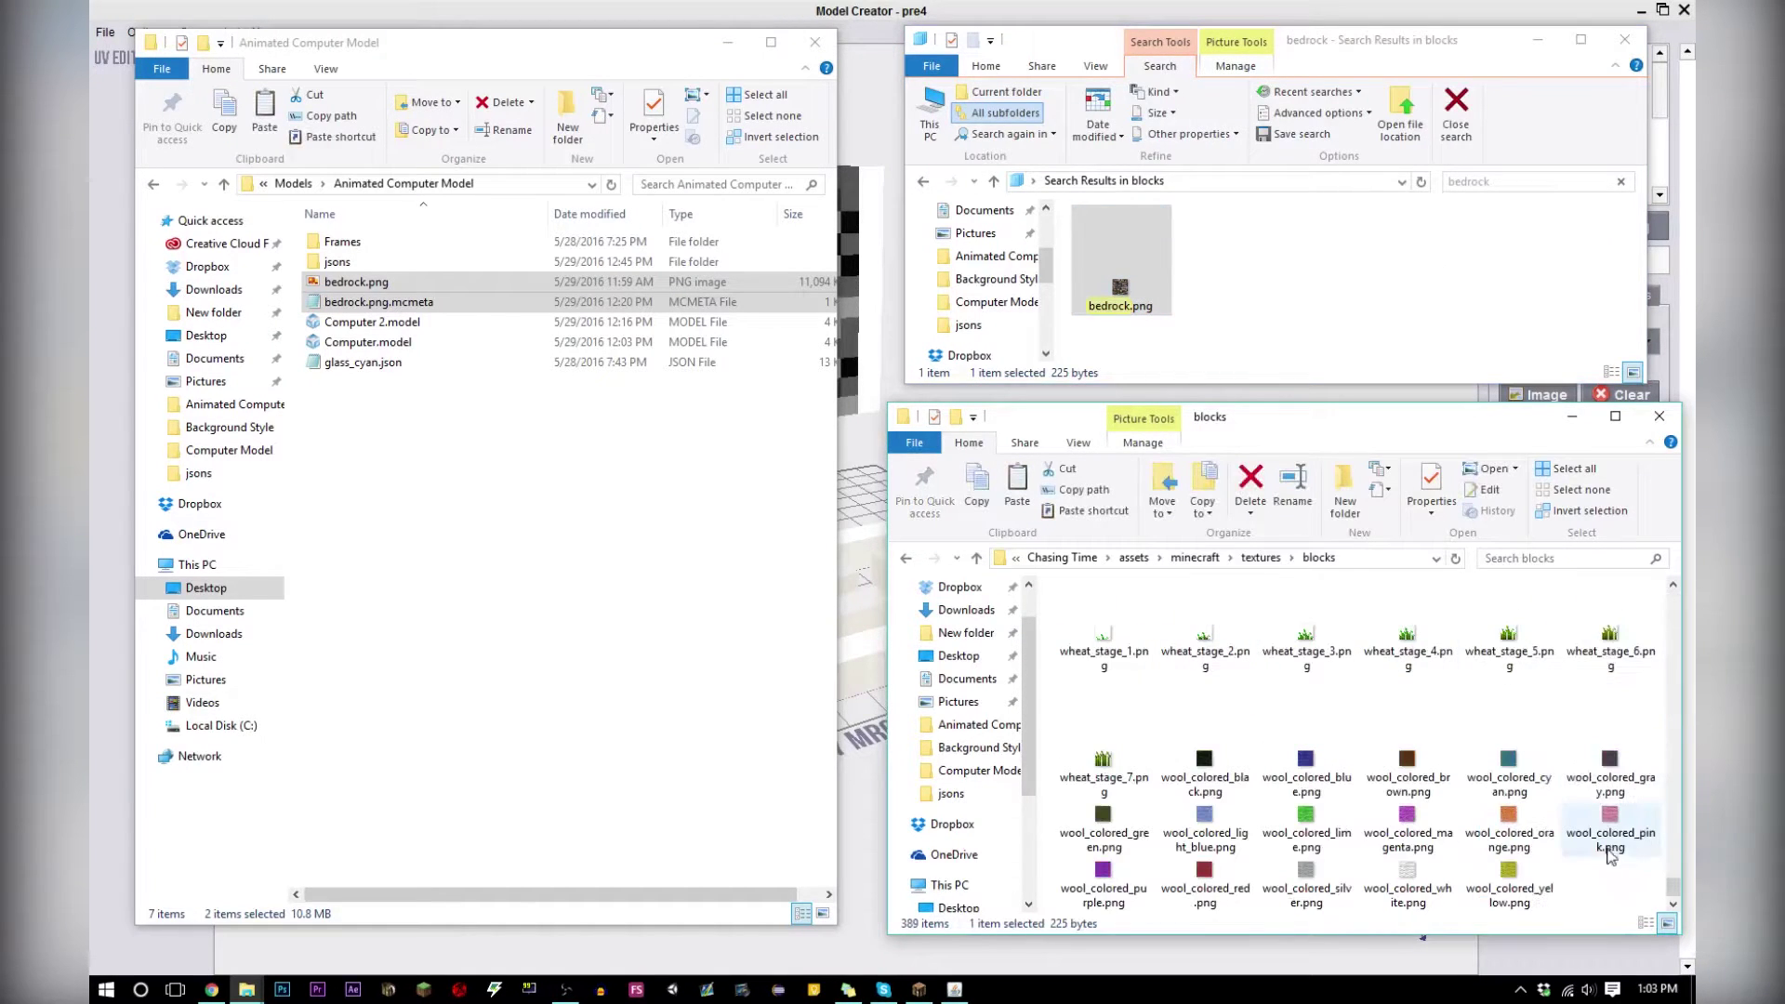
scroll(1592, 846, "up", 10)
left_click(1559, 558)
type("bed")
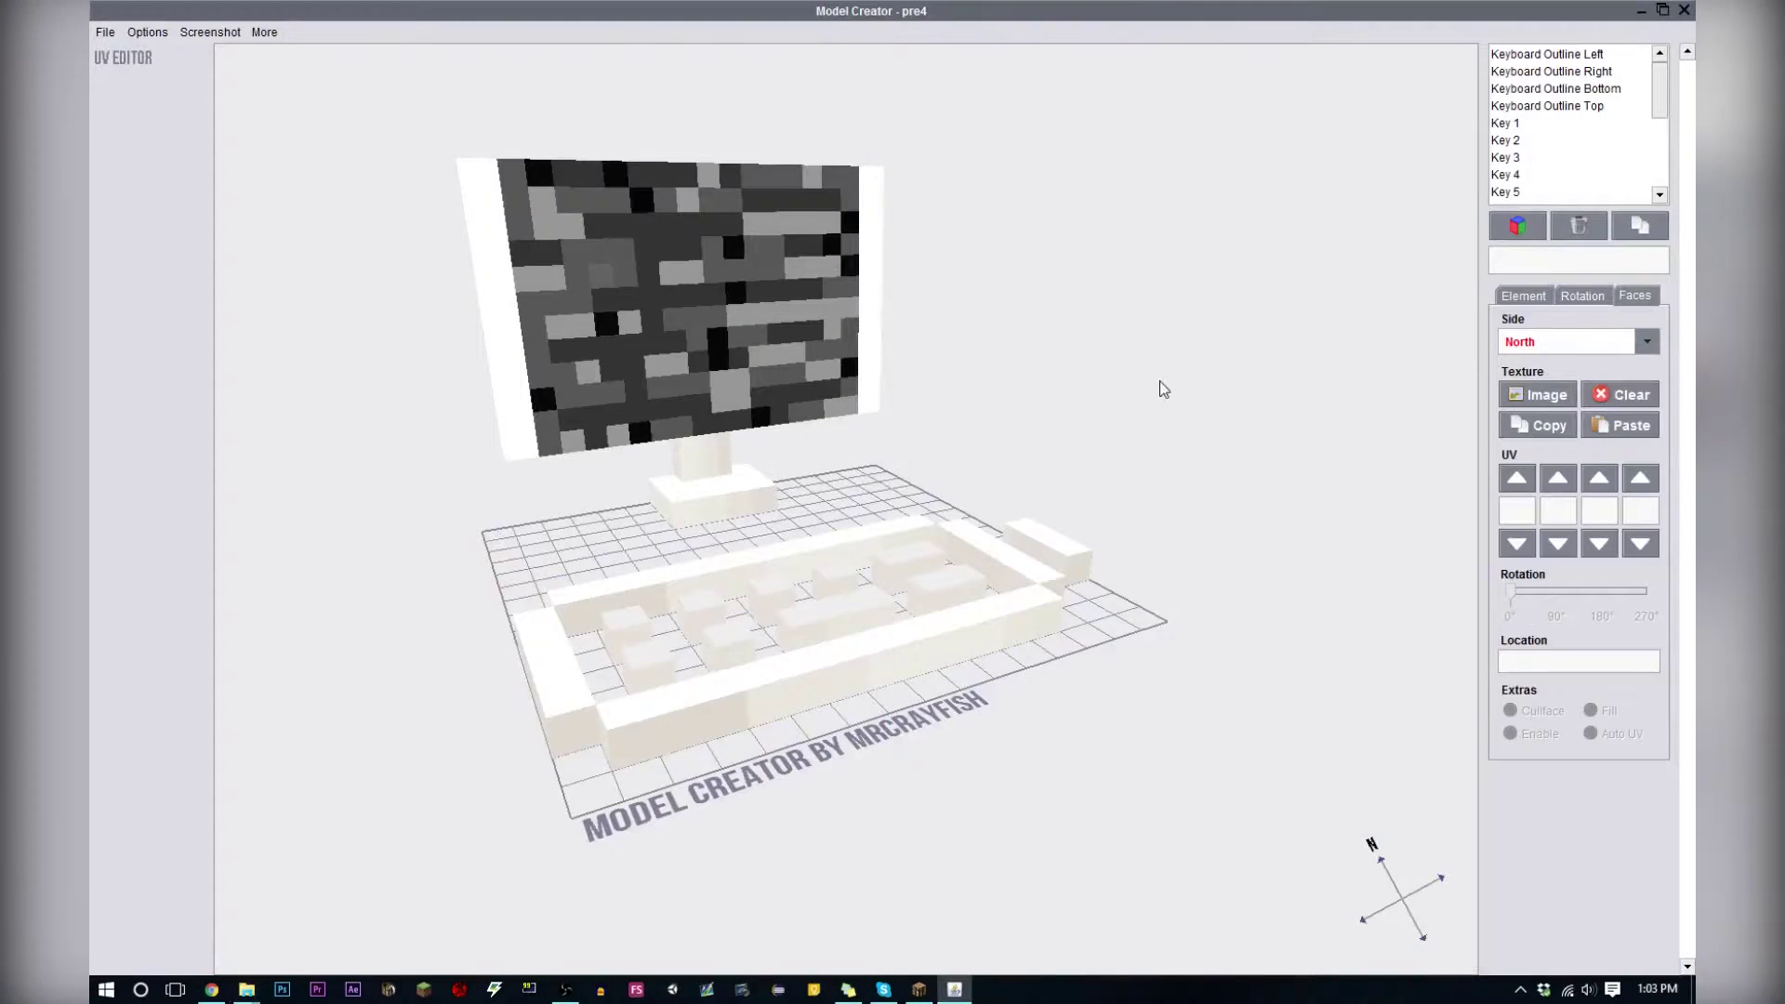
Select the Screen element and make its South face the active side for texturing
left_click(1588, 343)
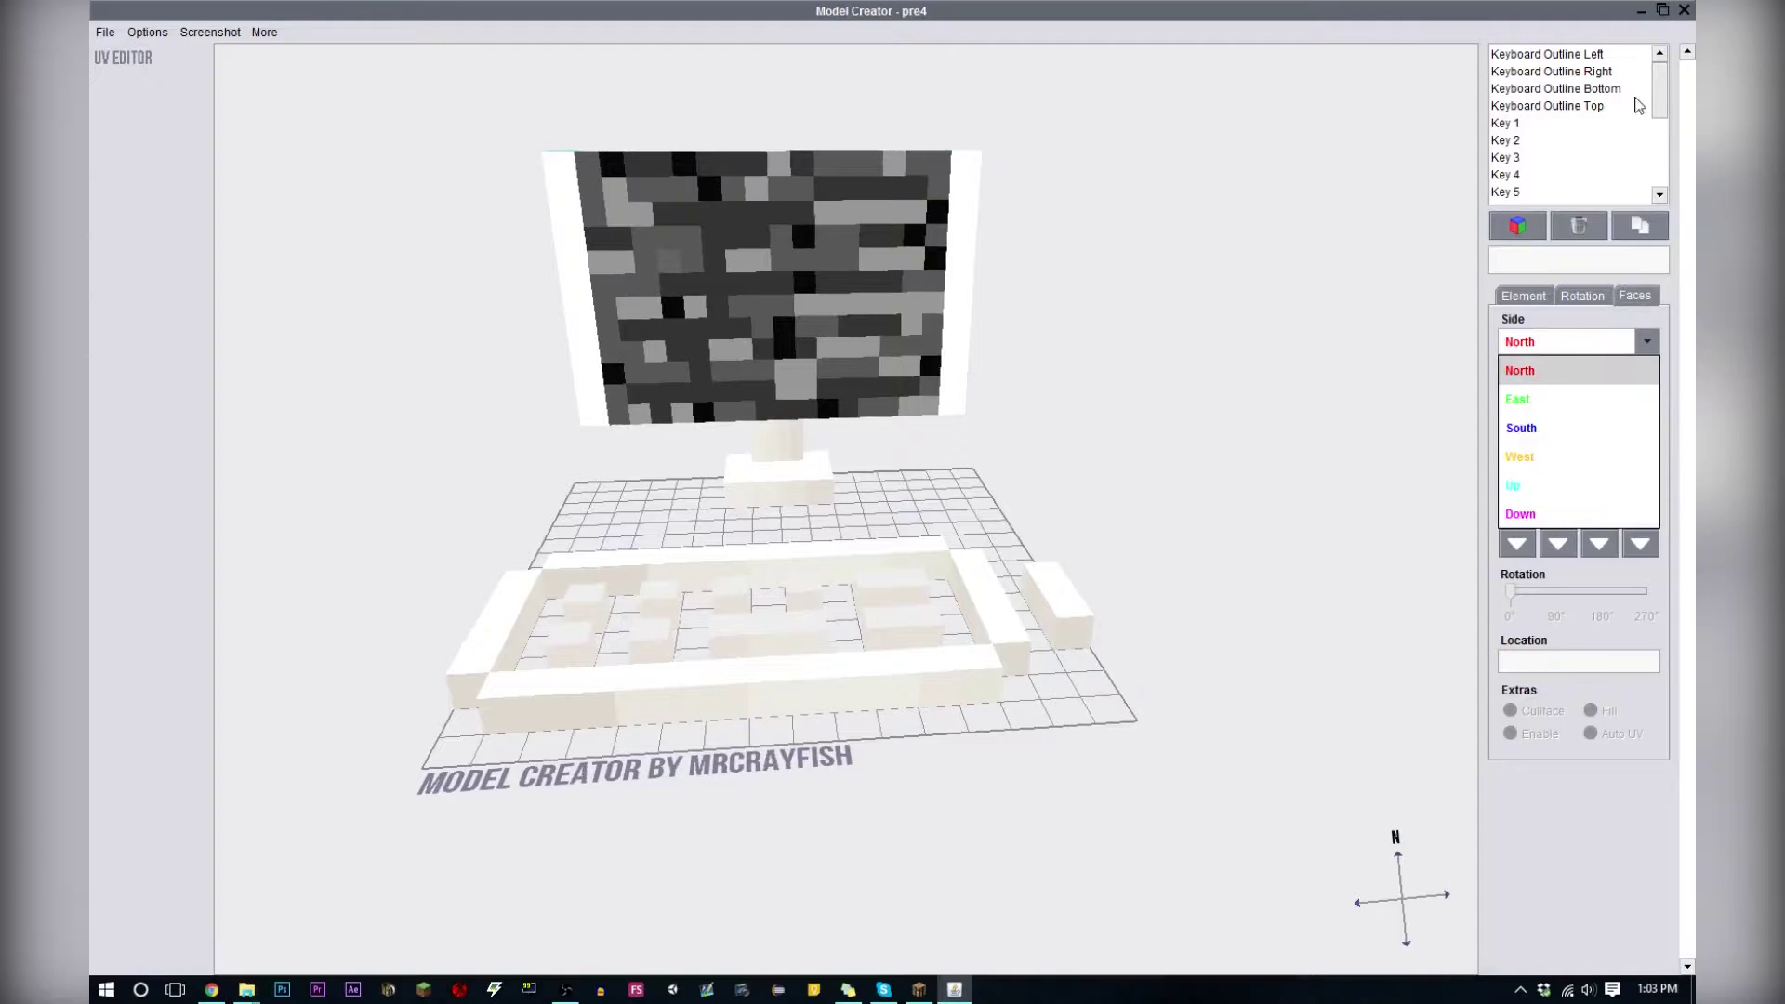
left_click_drag(1661, 104, 1663, 149)
left_click(1553, 134)
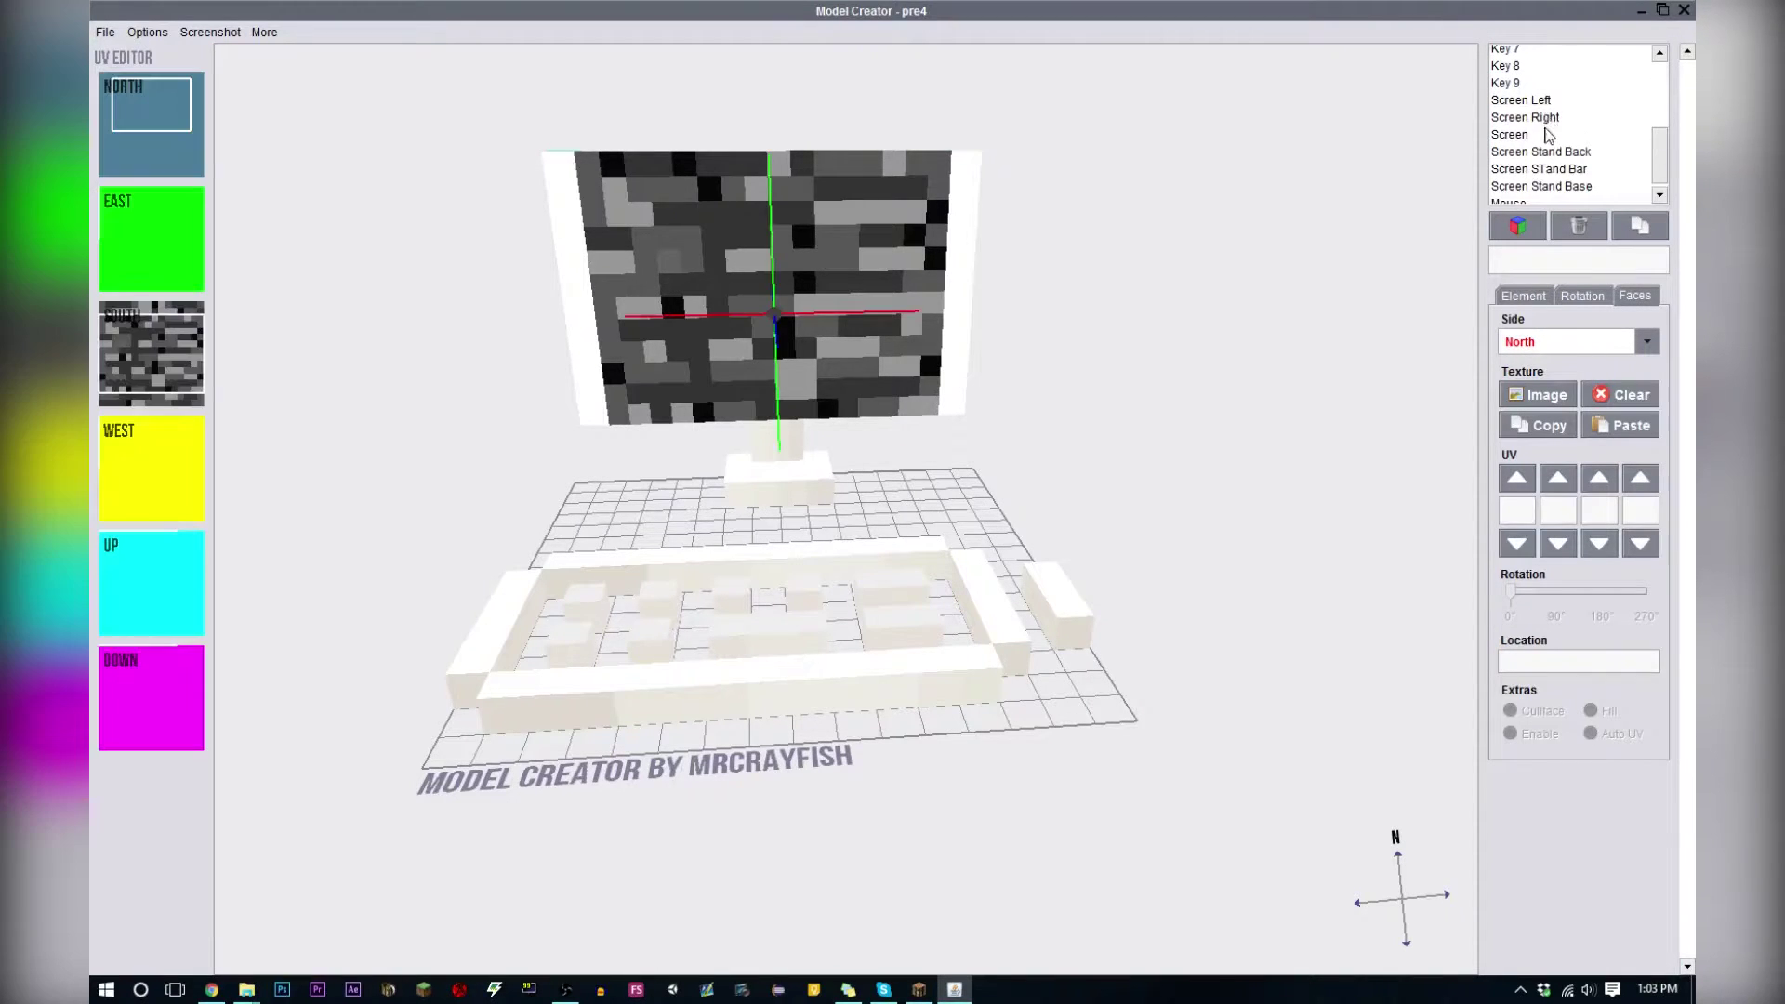
left_click_drag(1132, 339, 830, 248)
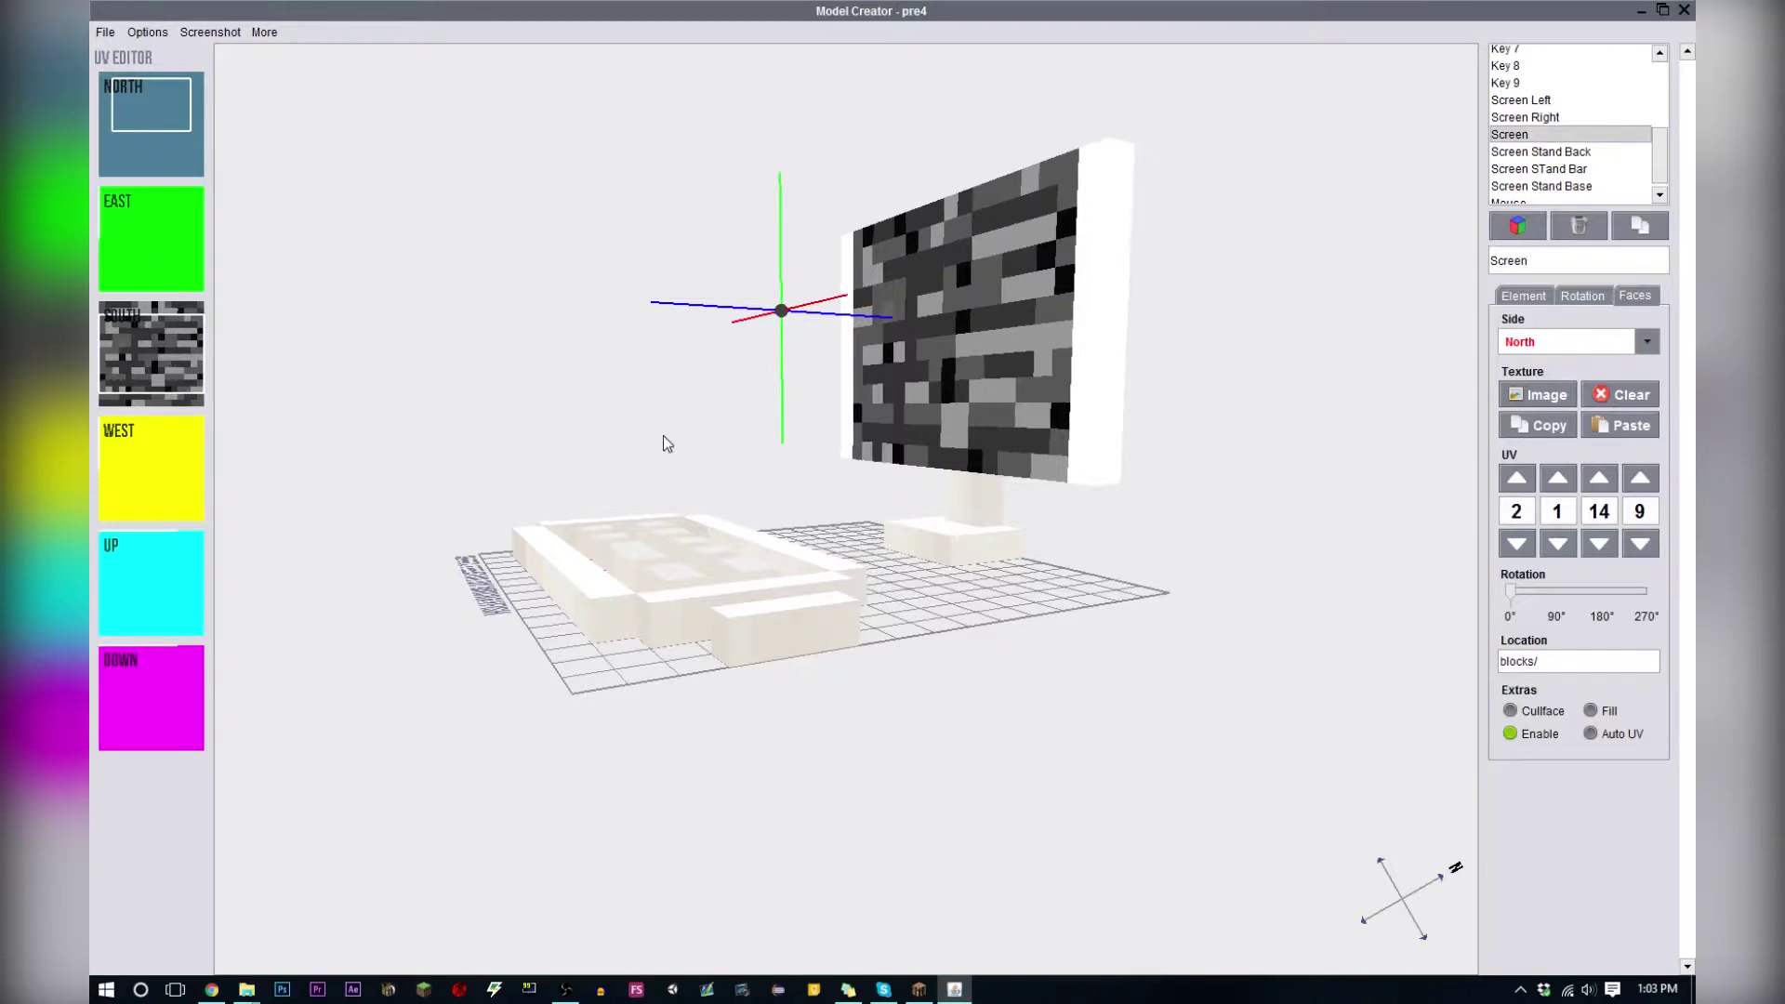
right_click_drag(663, 436, 856, 425)
left_click(1627, 344)
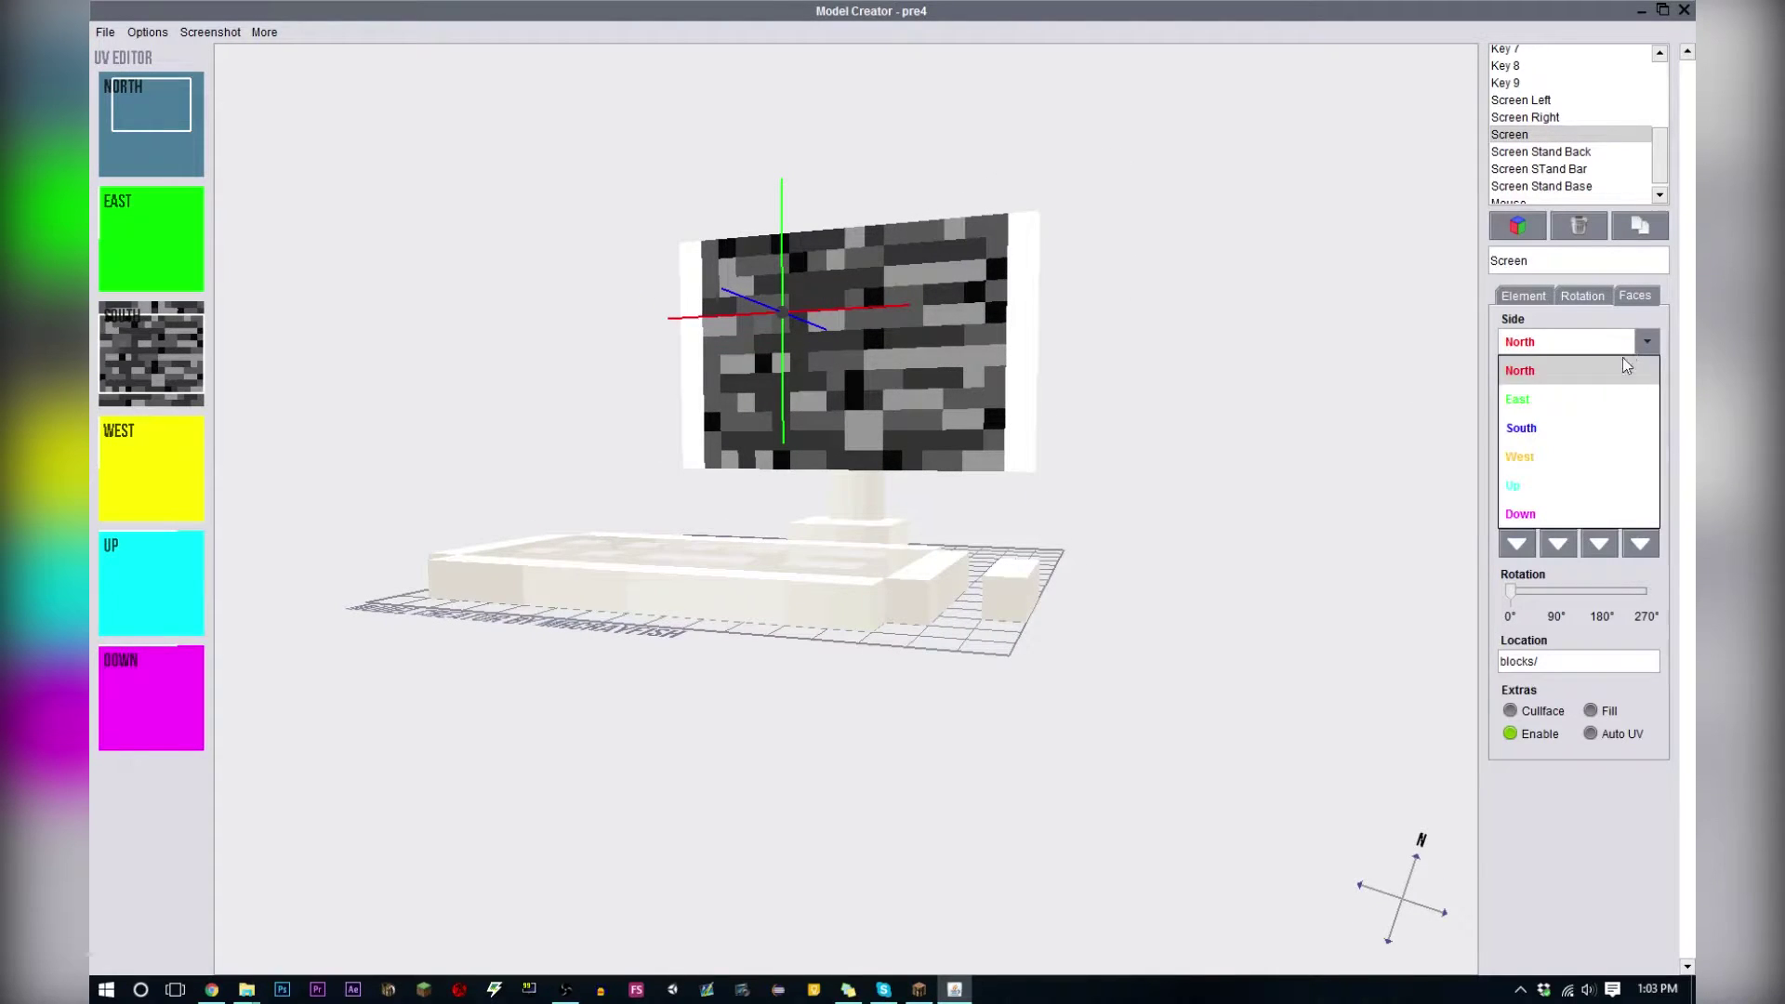
left_click(1578, 433)
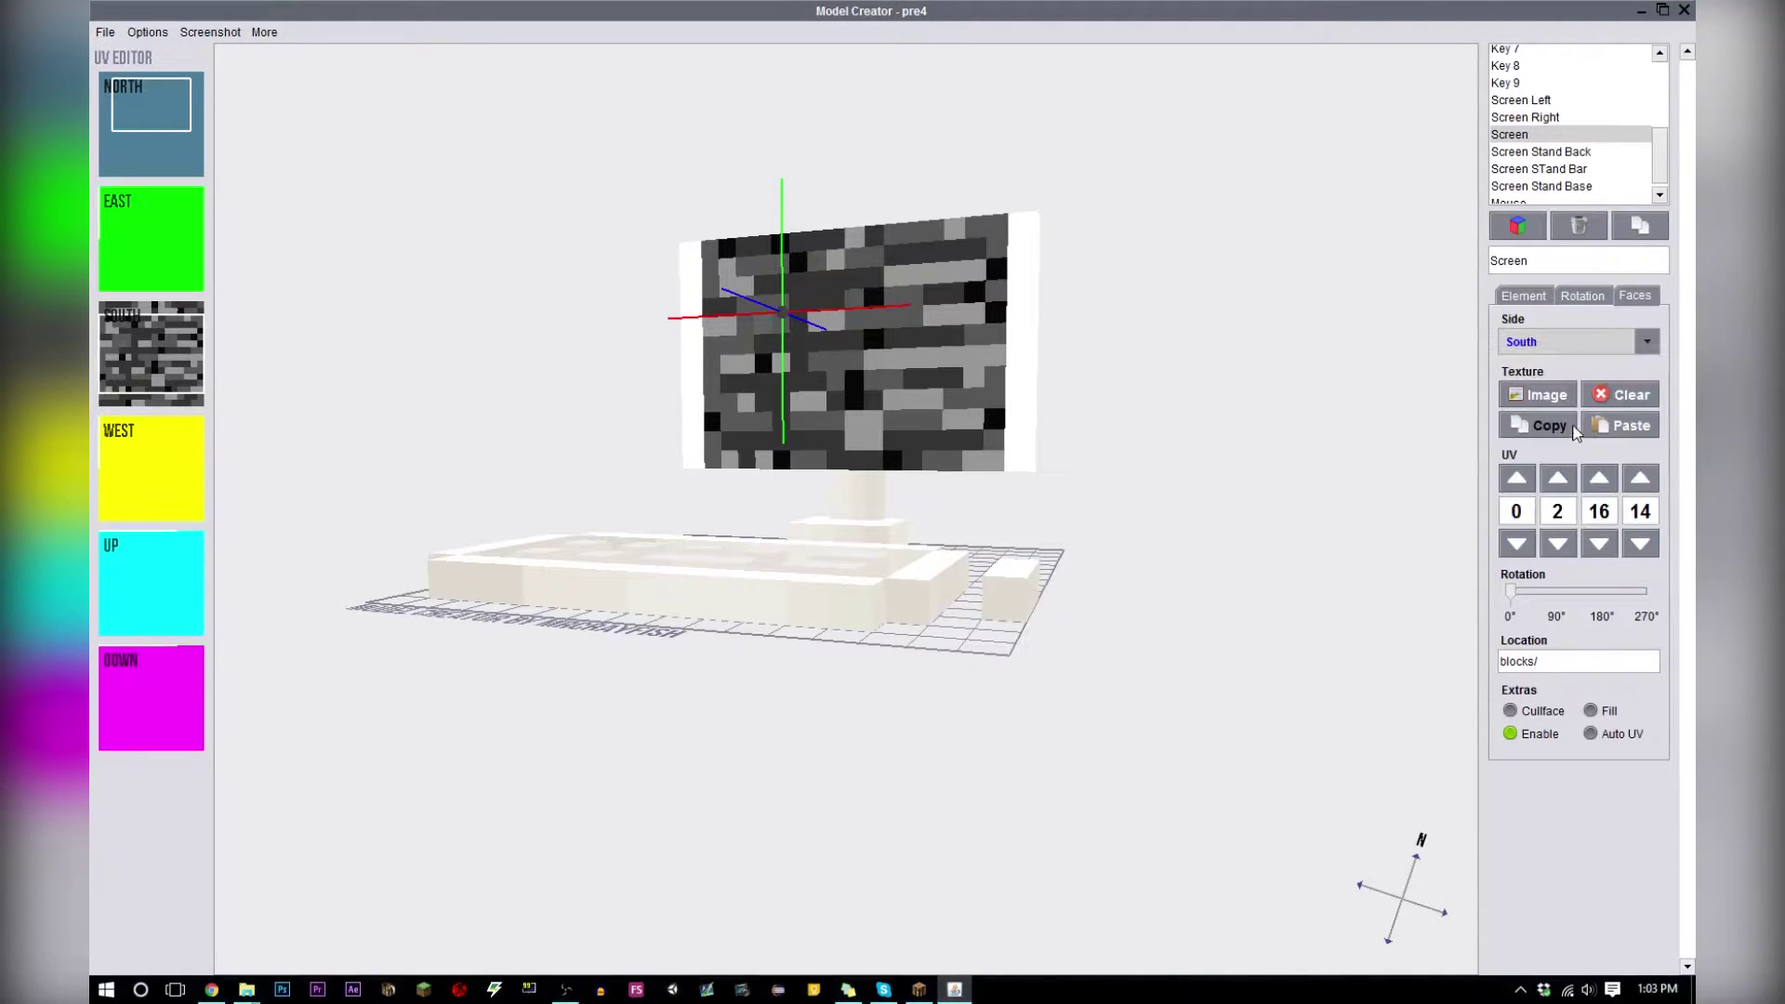
Start a texture import for the South face and browse to the Chasing Time resource pack's assets/minecraft/textures/blocks folder
left_click(1539, 395)
scroll(1009, 497, "down", 3)
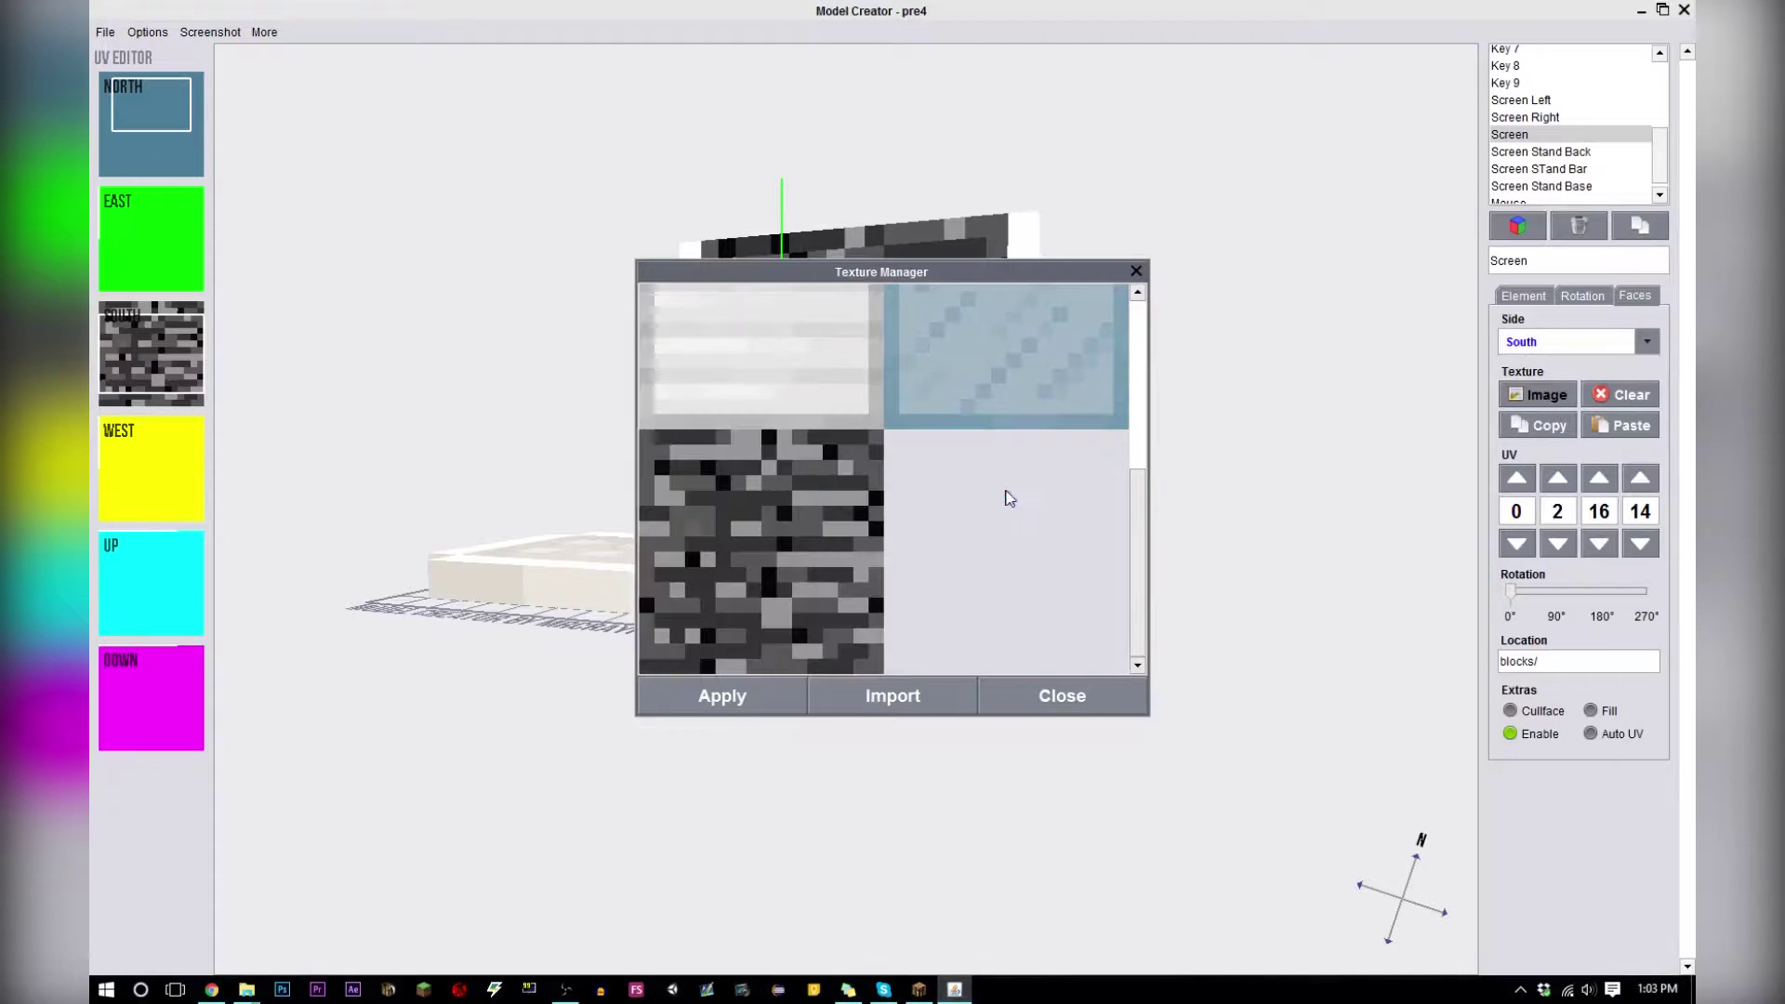
left_click(896, 697)
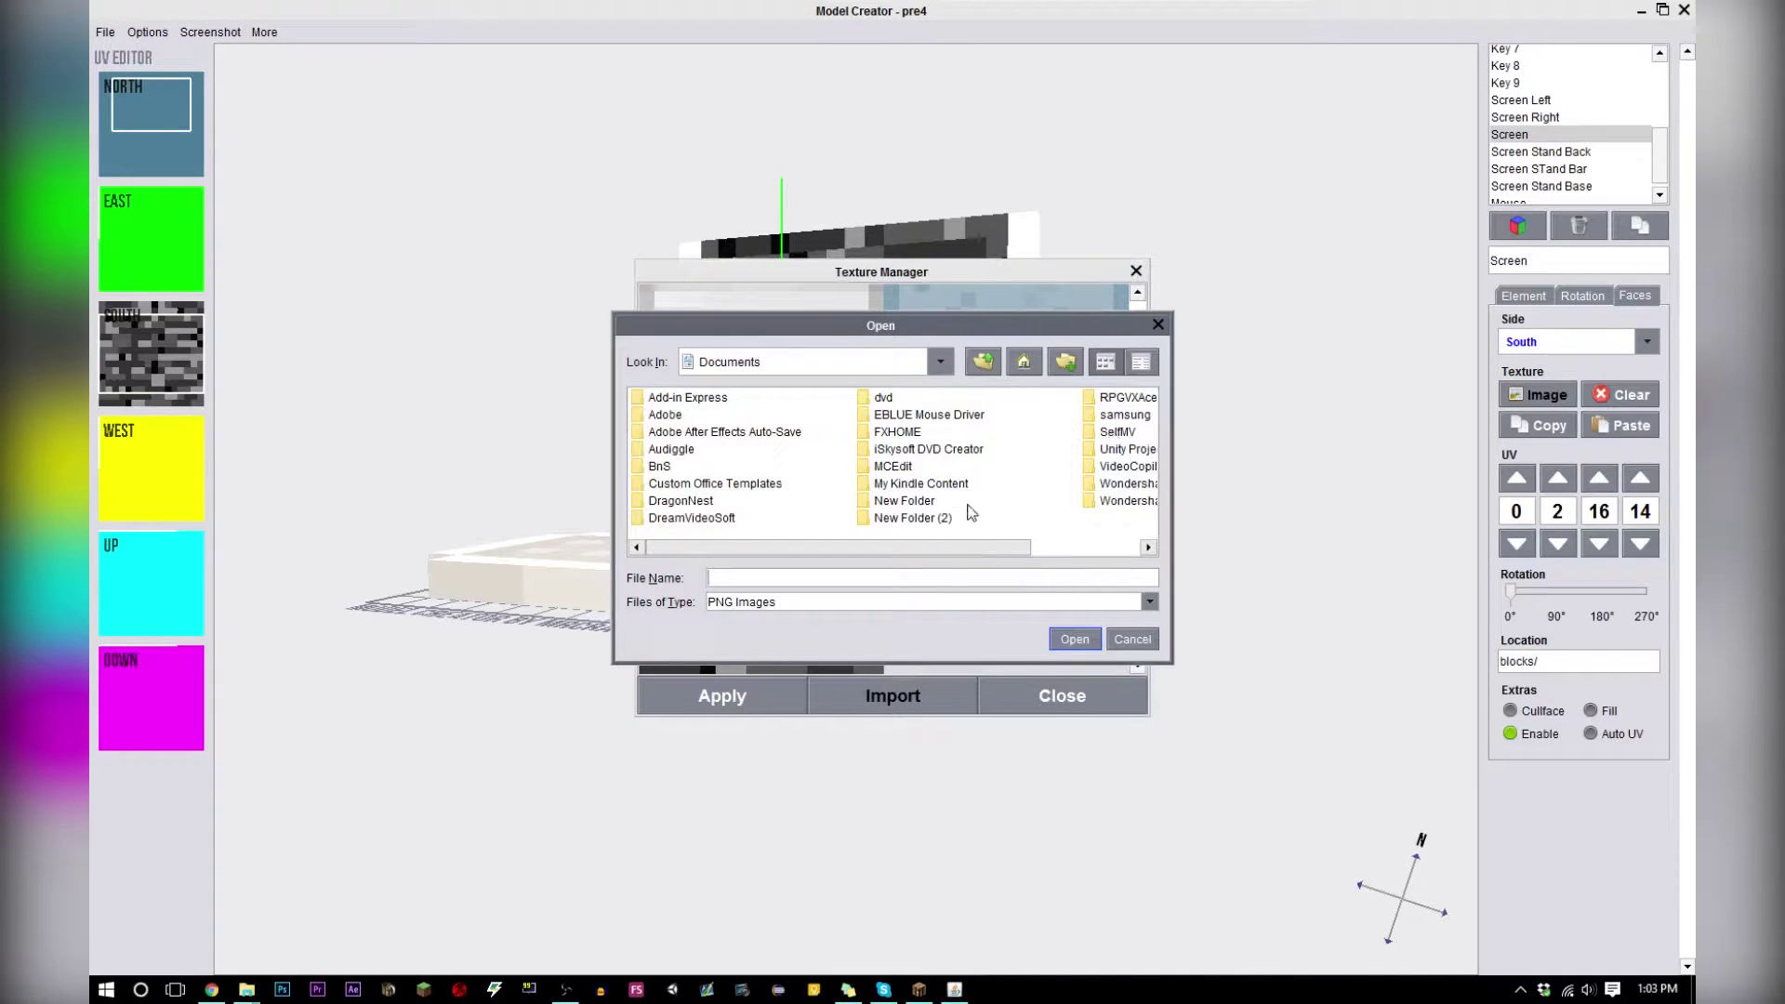
left_click(1026, 362)
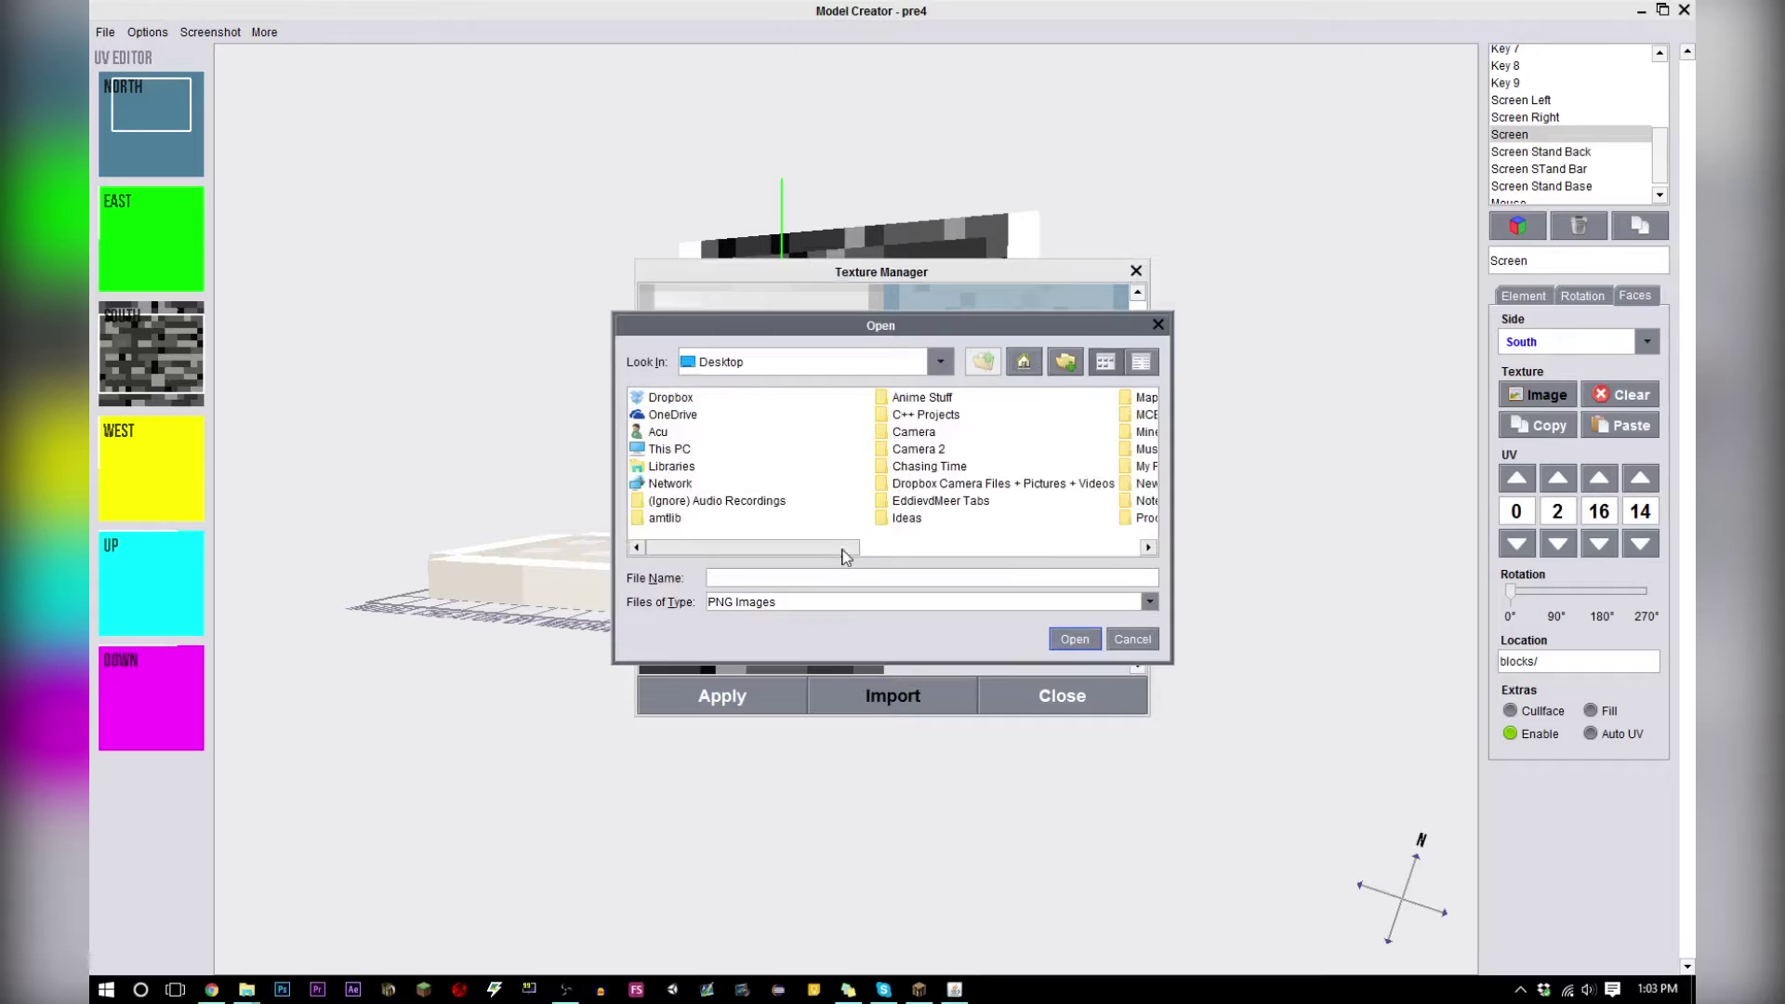
left_click_drag(846, 556, 1037, 489)
double_click(968, 435)
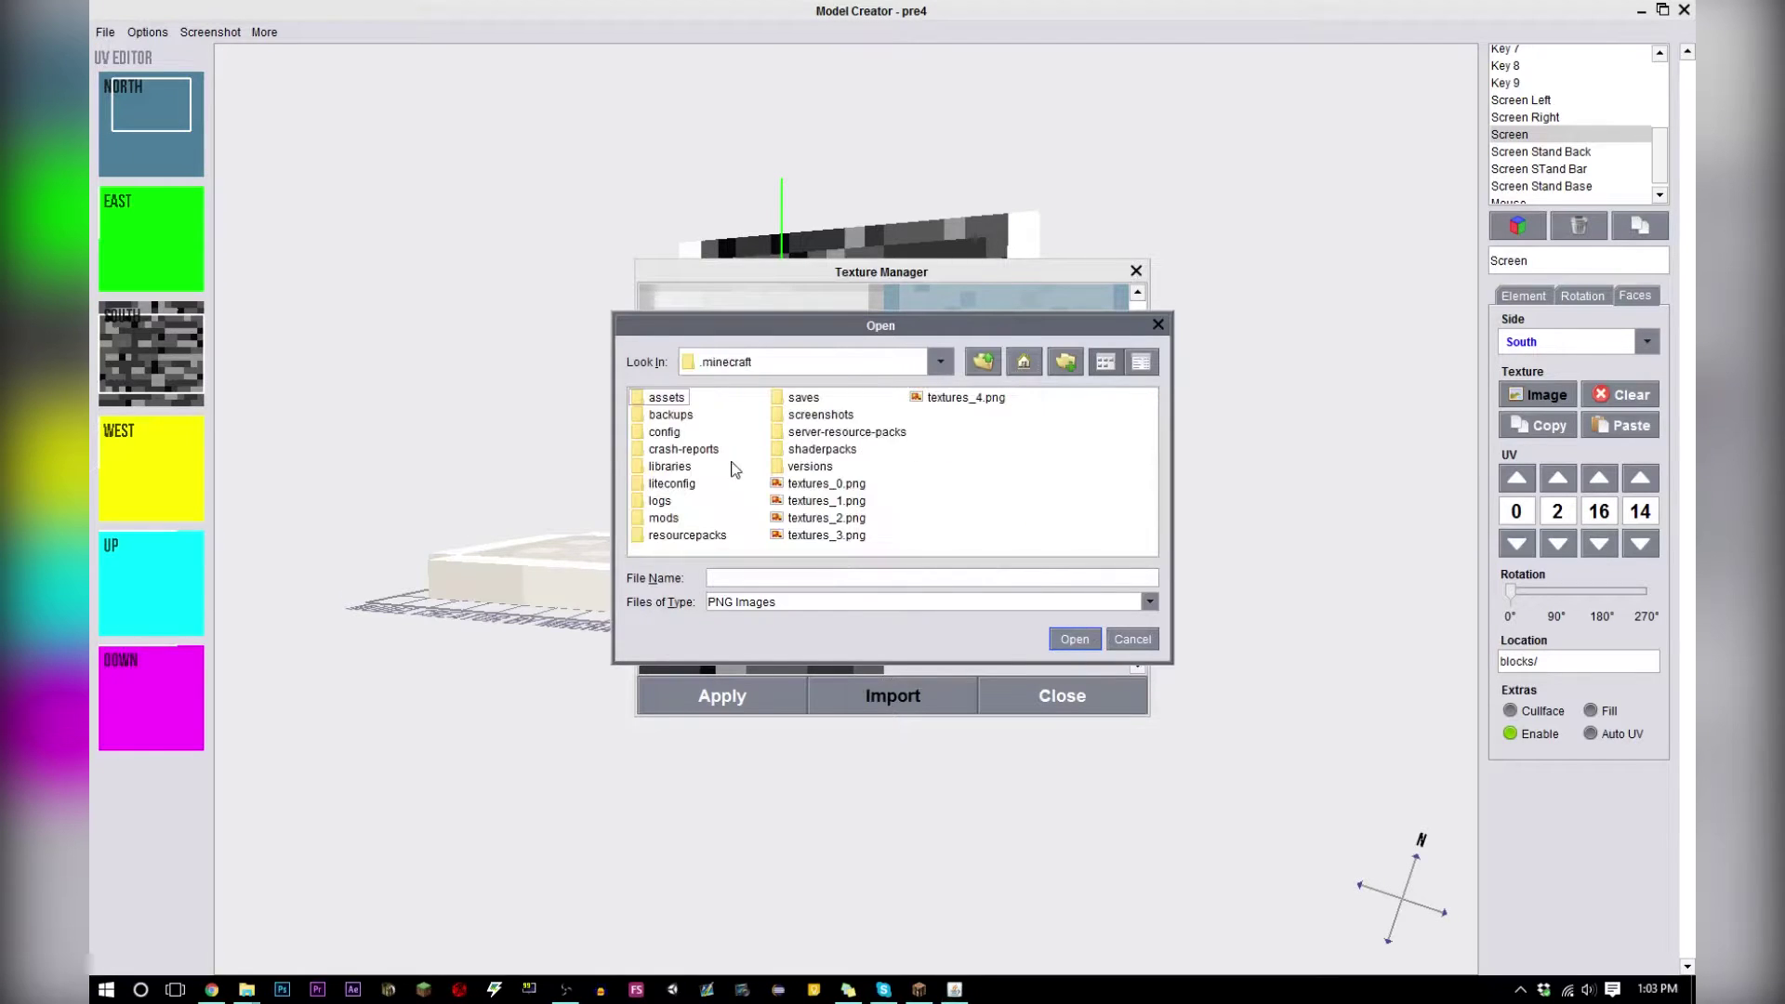
double_click(676, 536)
double_click(688, 398)
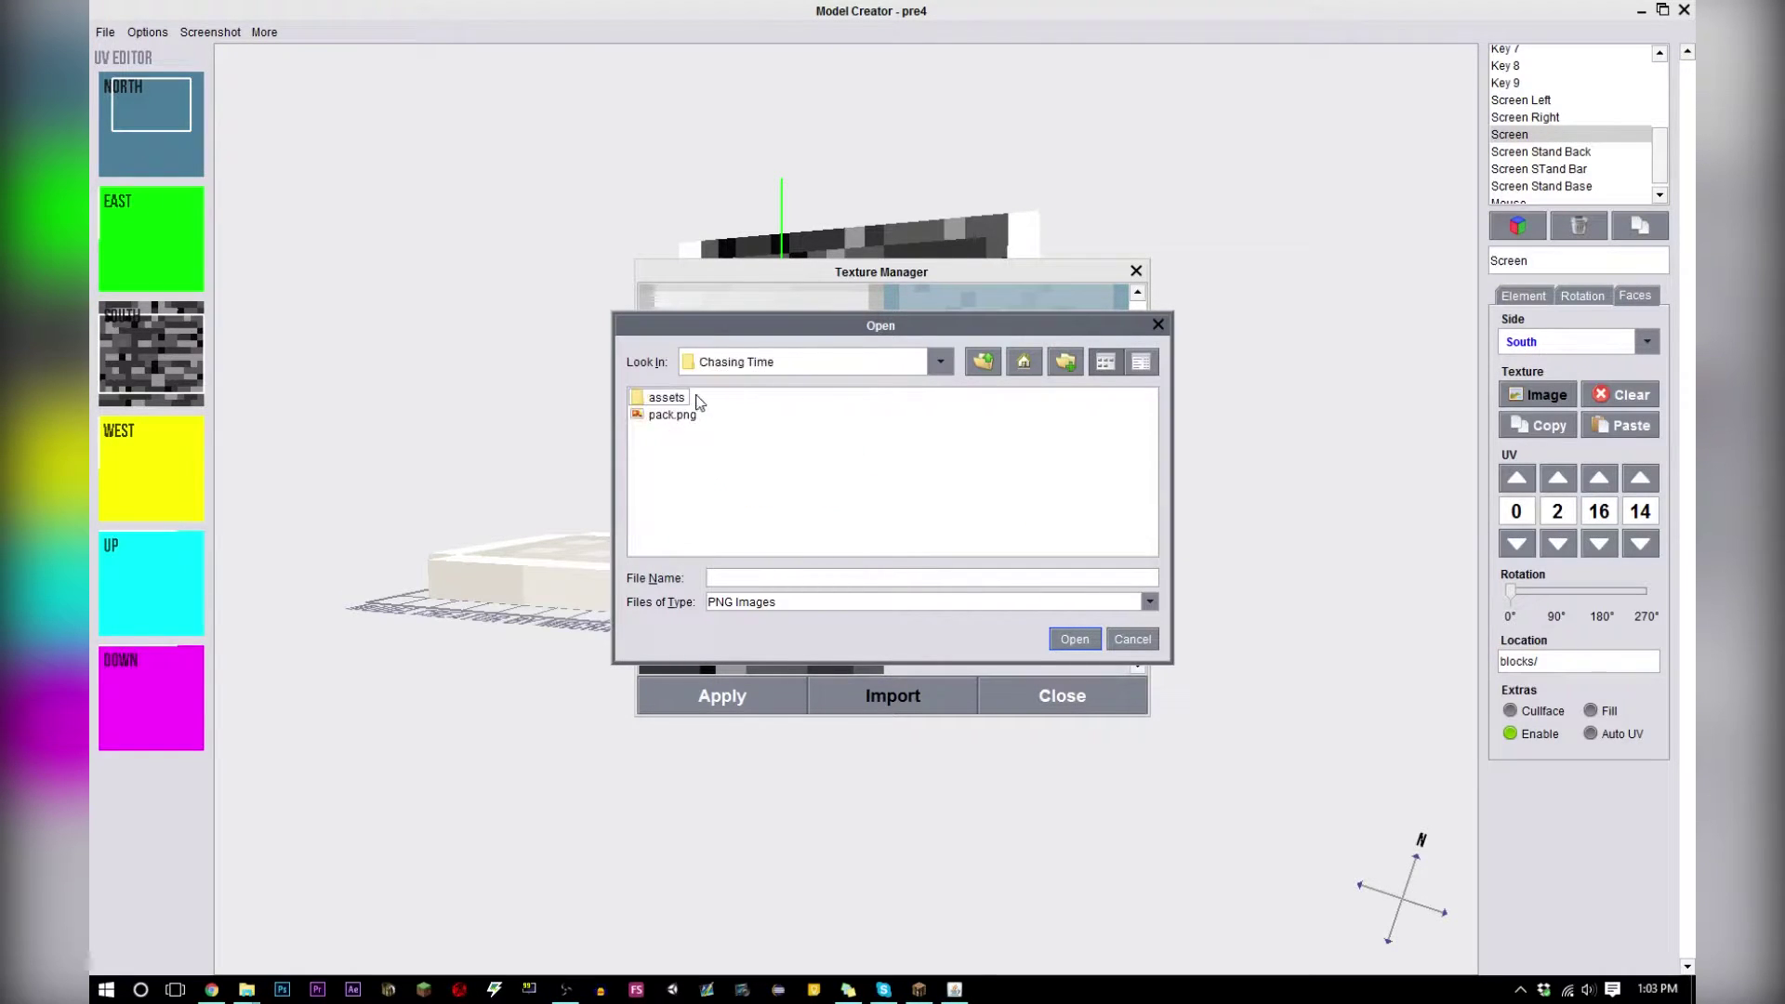
double_click(666, 398)
double_click(670, 398)
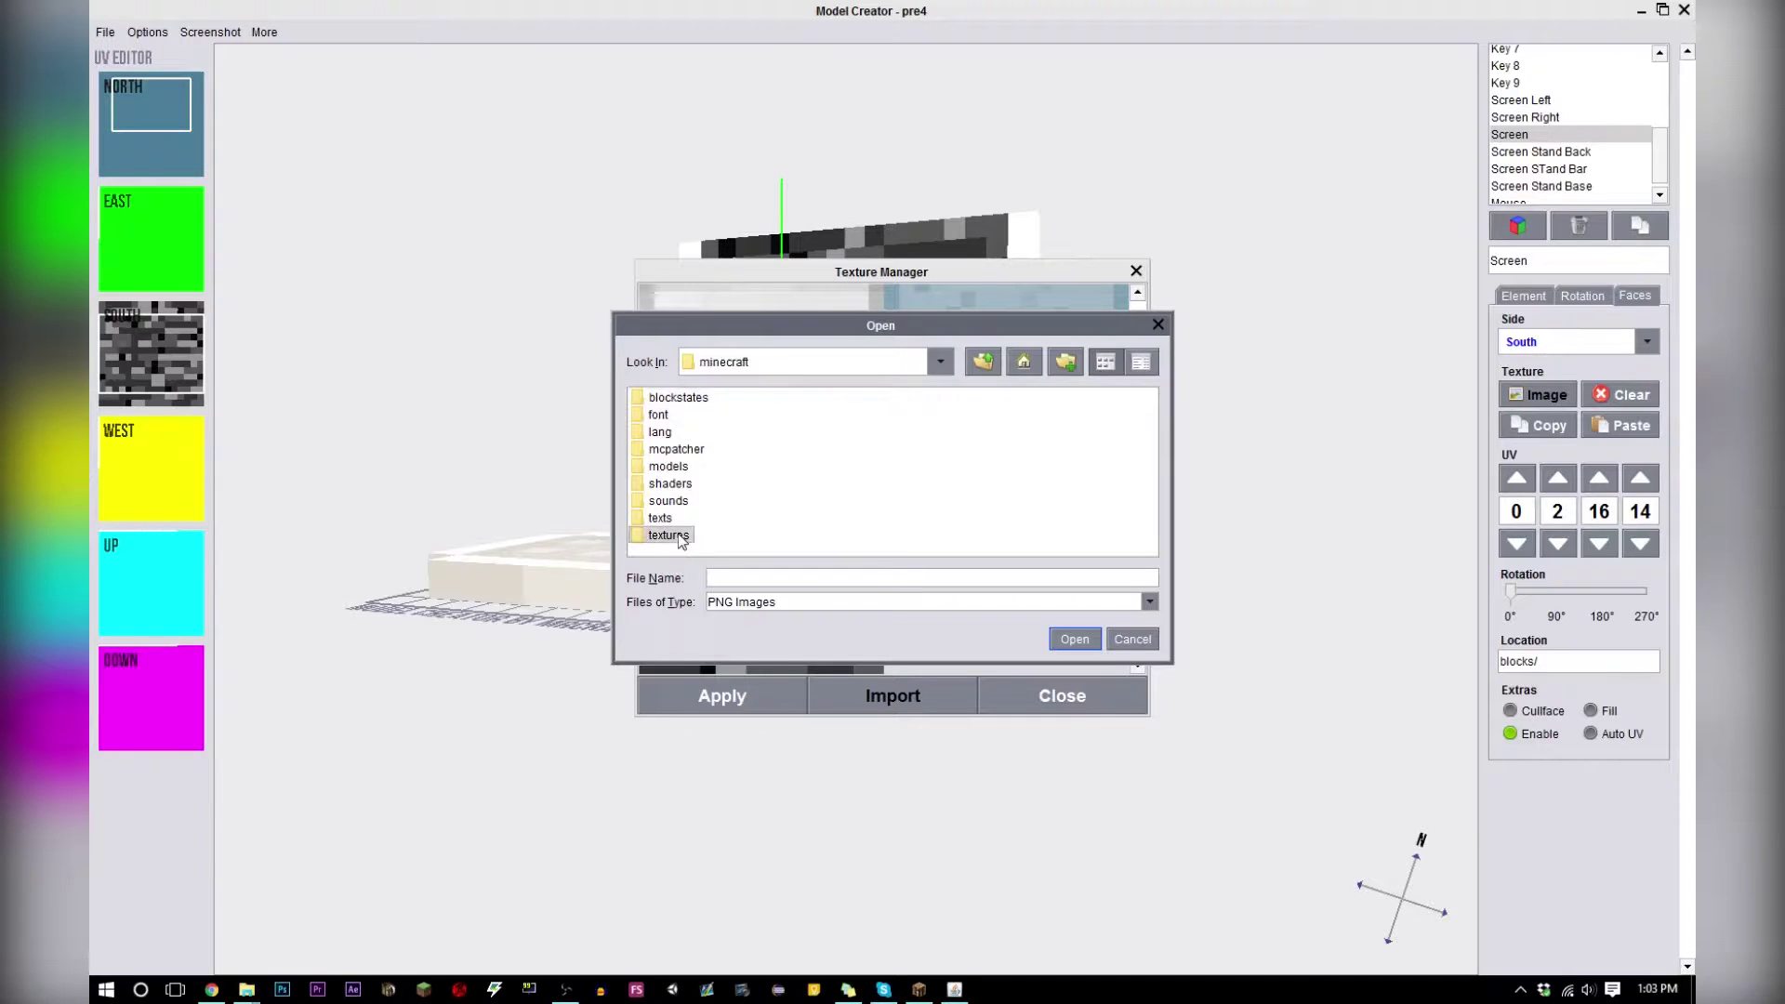
double_click(666, 537)
double_click(666, 400)
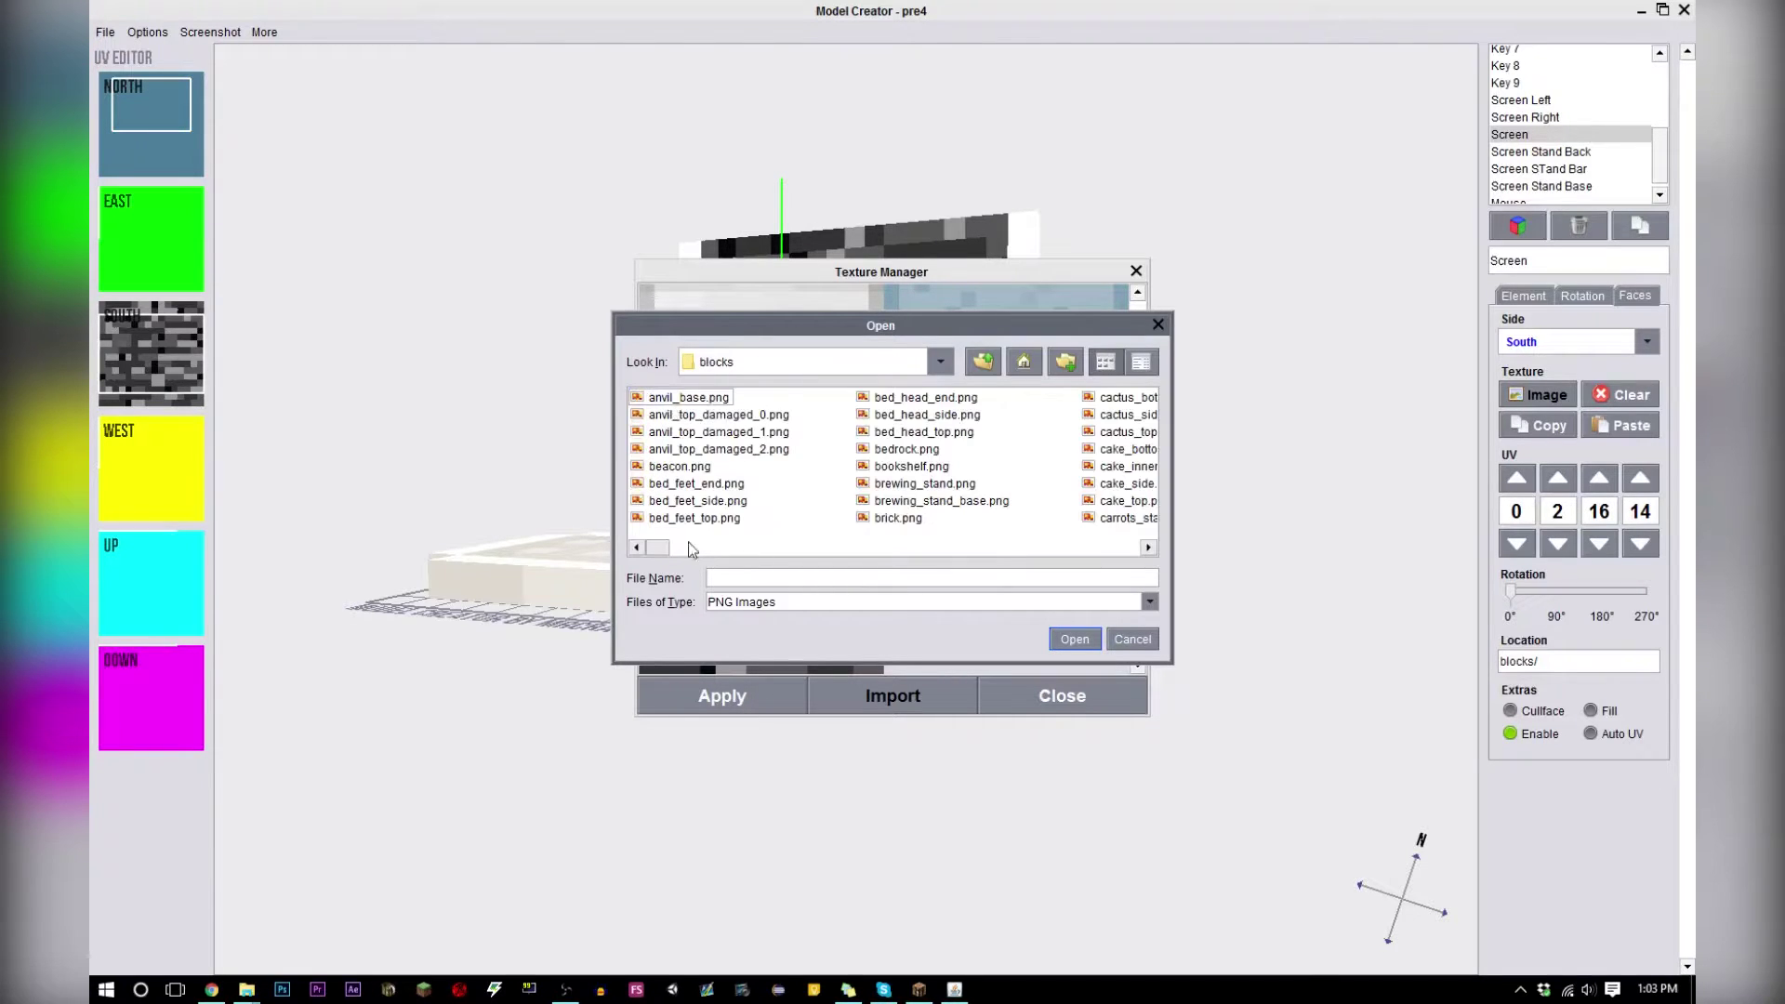
Try to import bedrock.png from the blocks folder, and apply the bedrock texture in the Texture Manager to the South face
left_click_drag(658, 550, 667, 551)
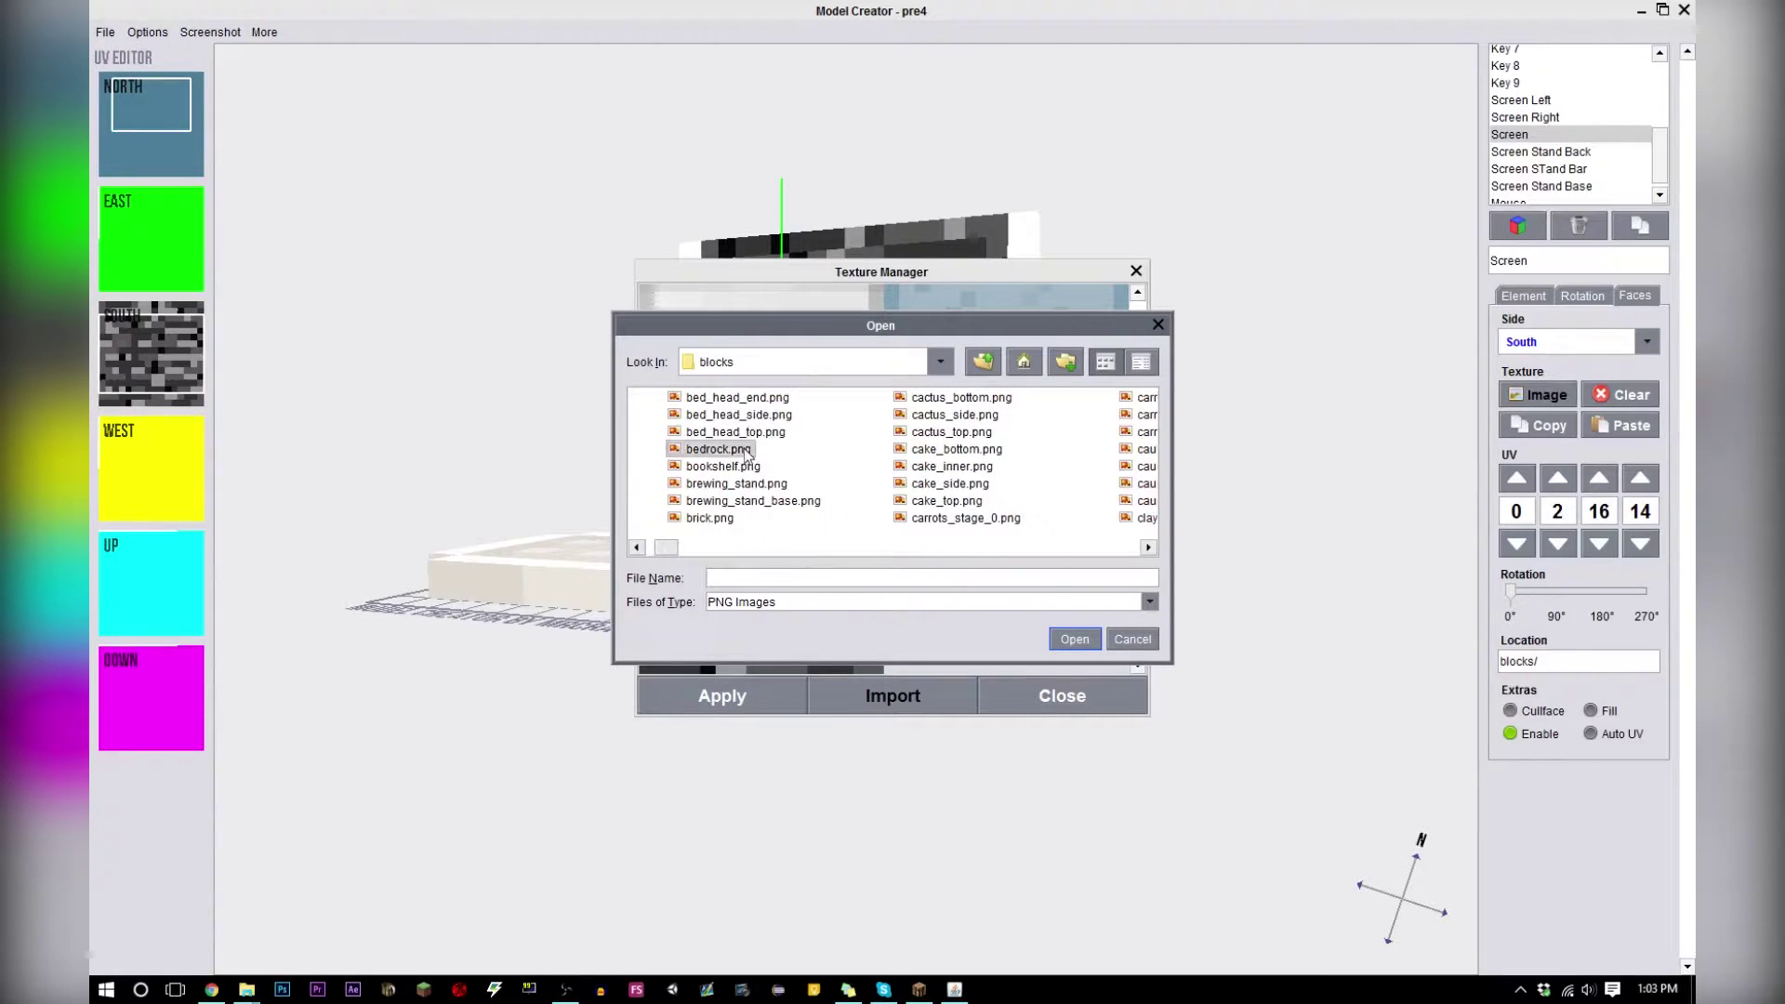
left_click(1078, 642)
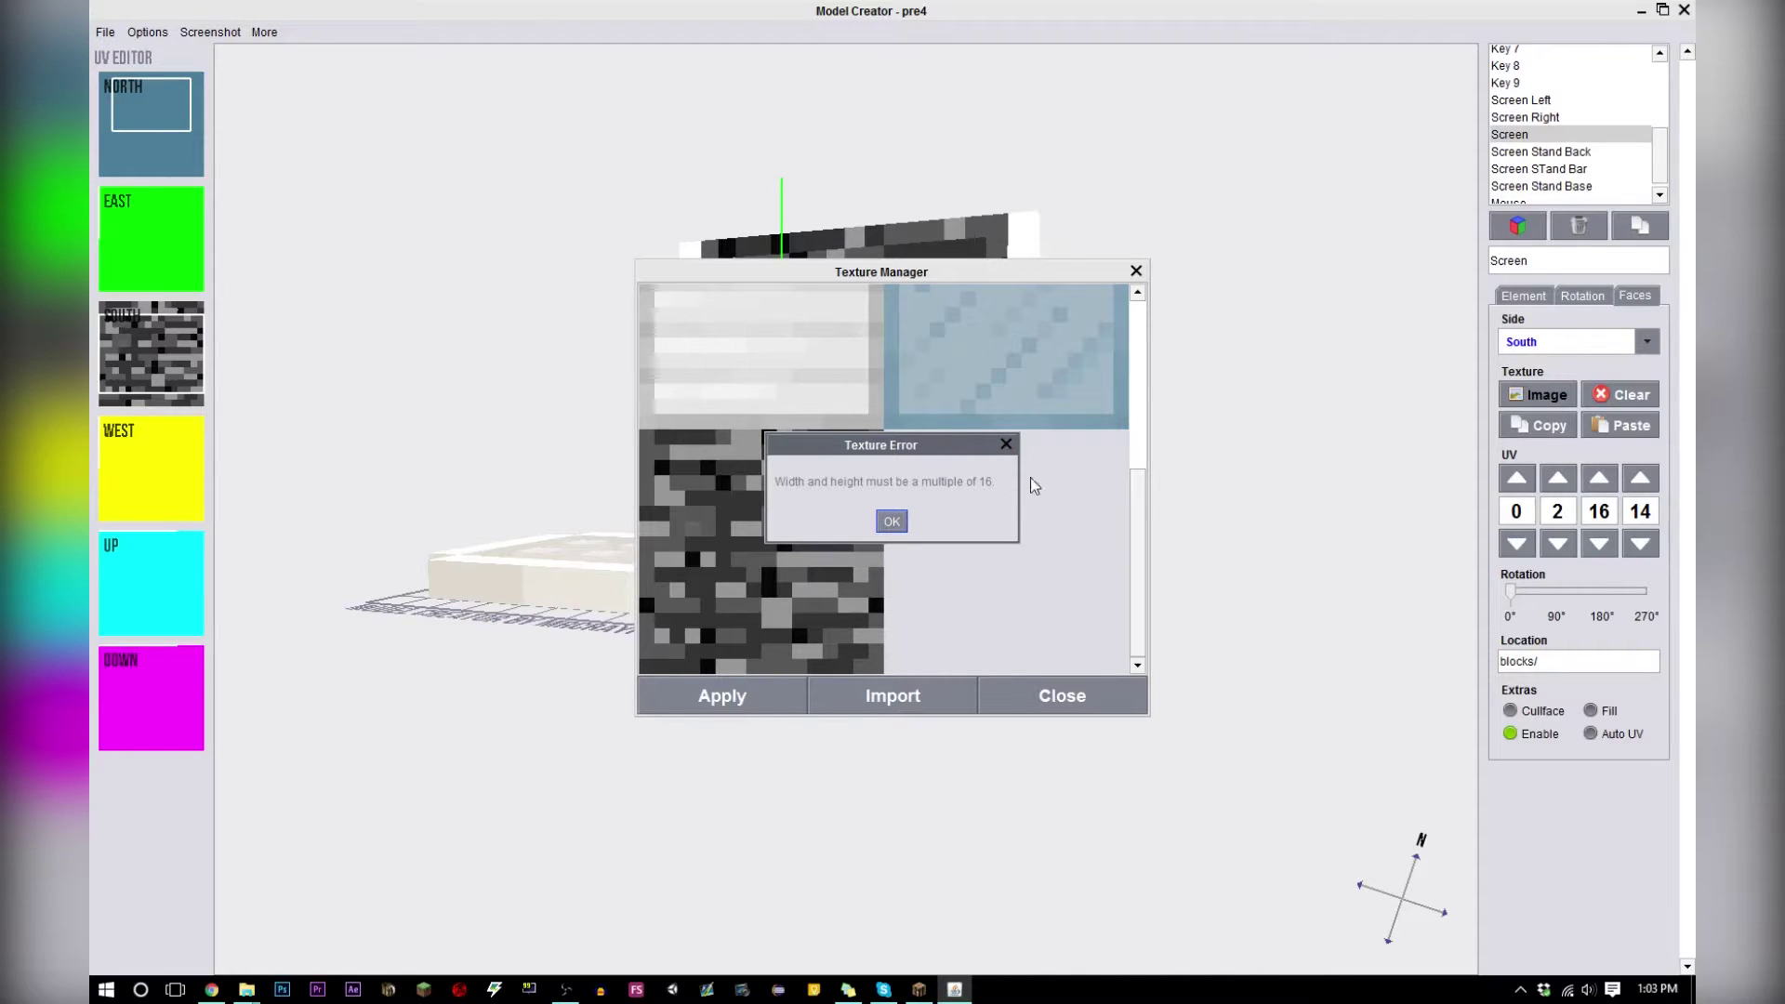
left_click(1007, 443)
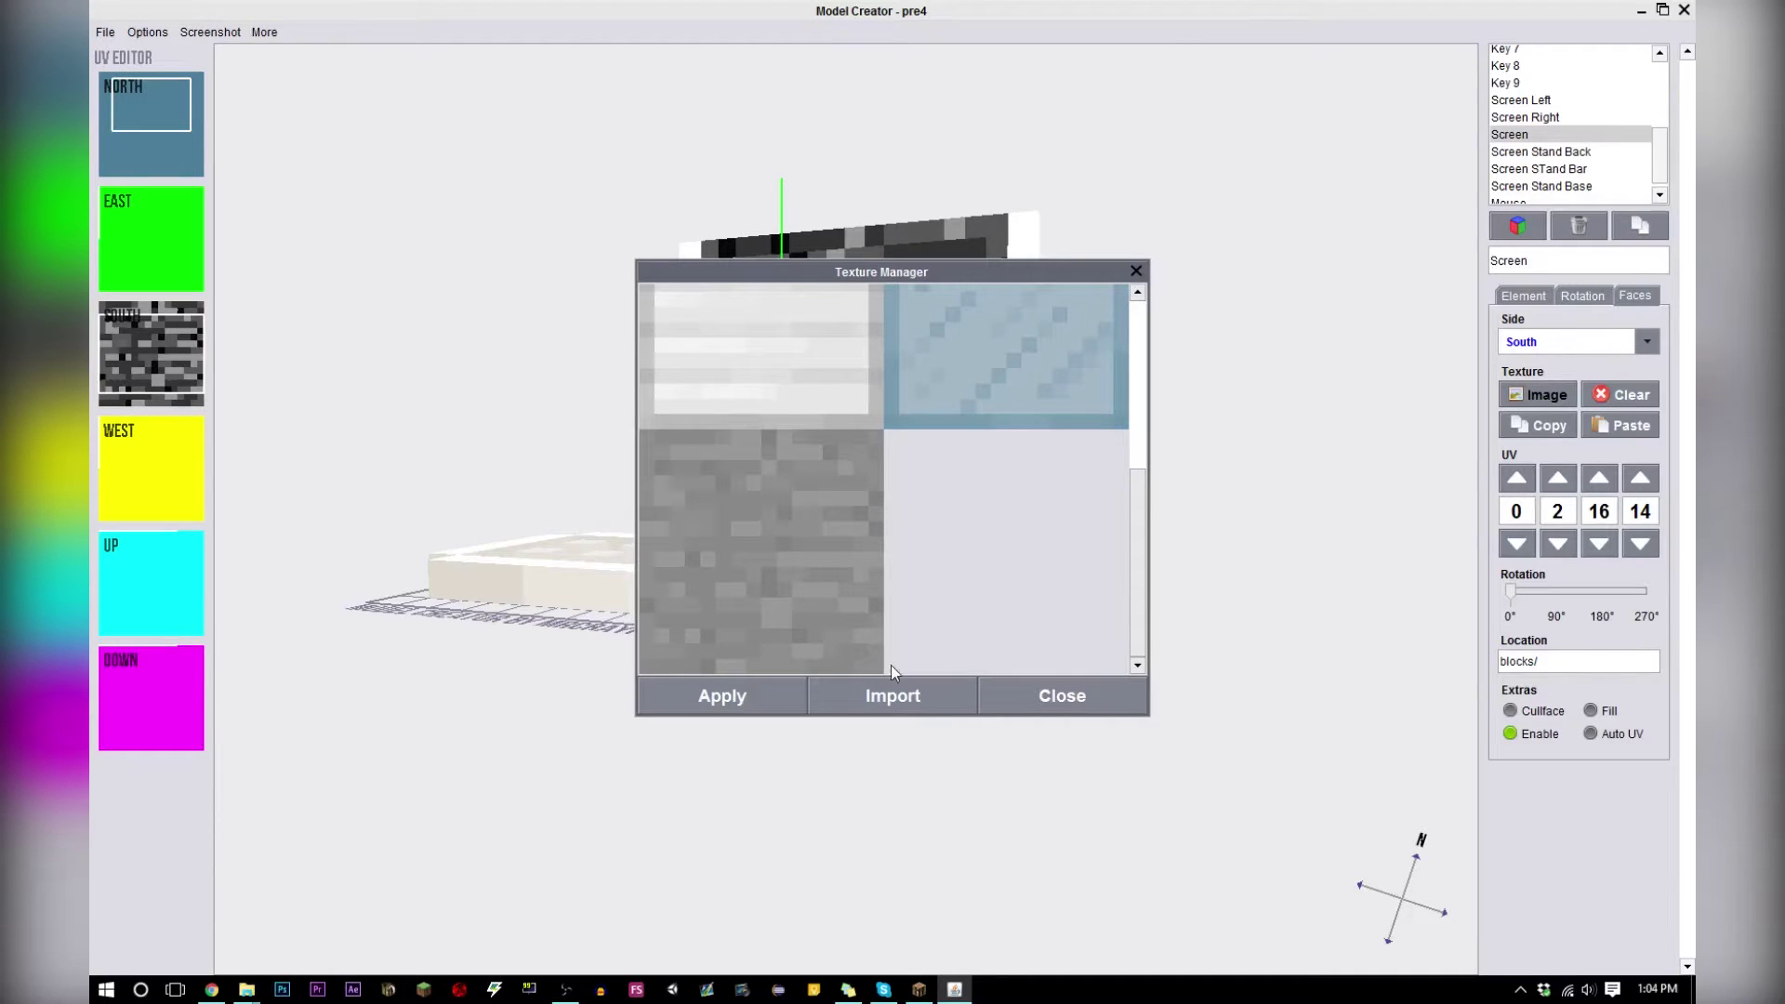
left_click(770, 711)
left_click_drag(837, 657, 1023, 616)
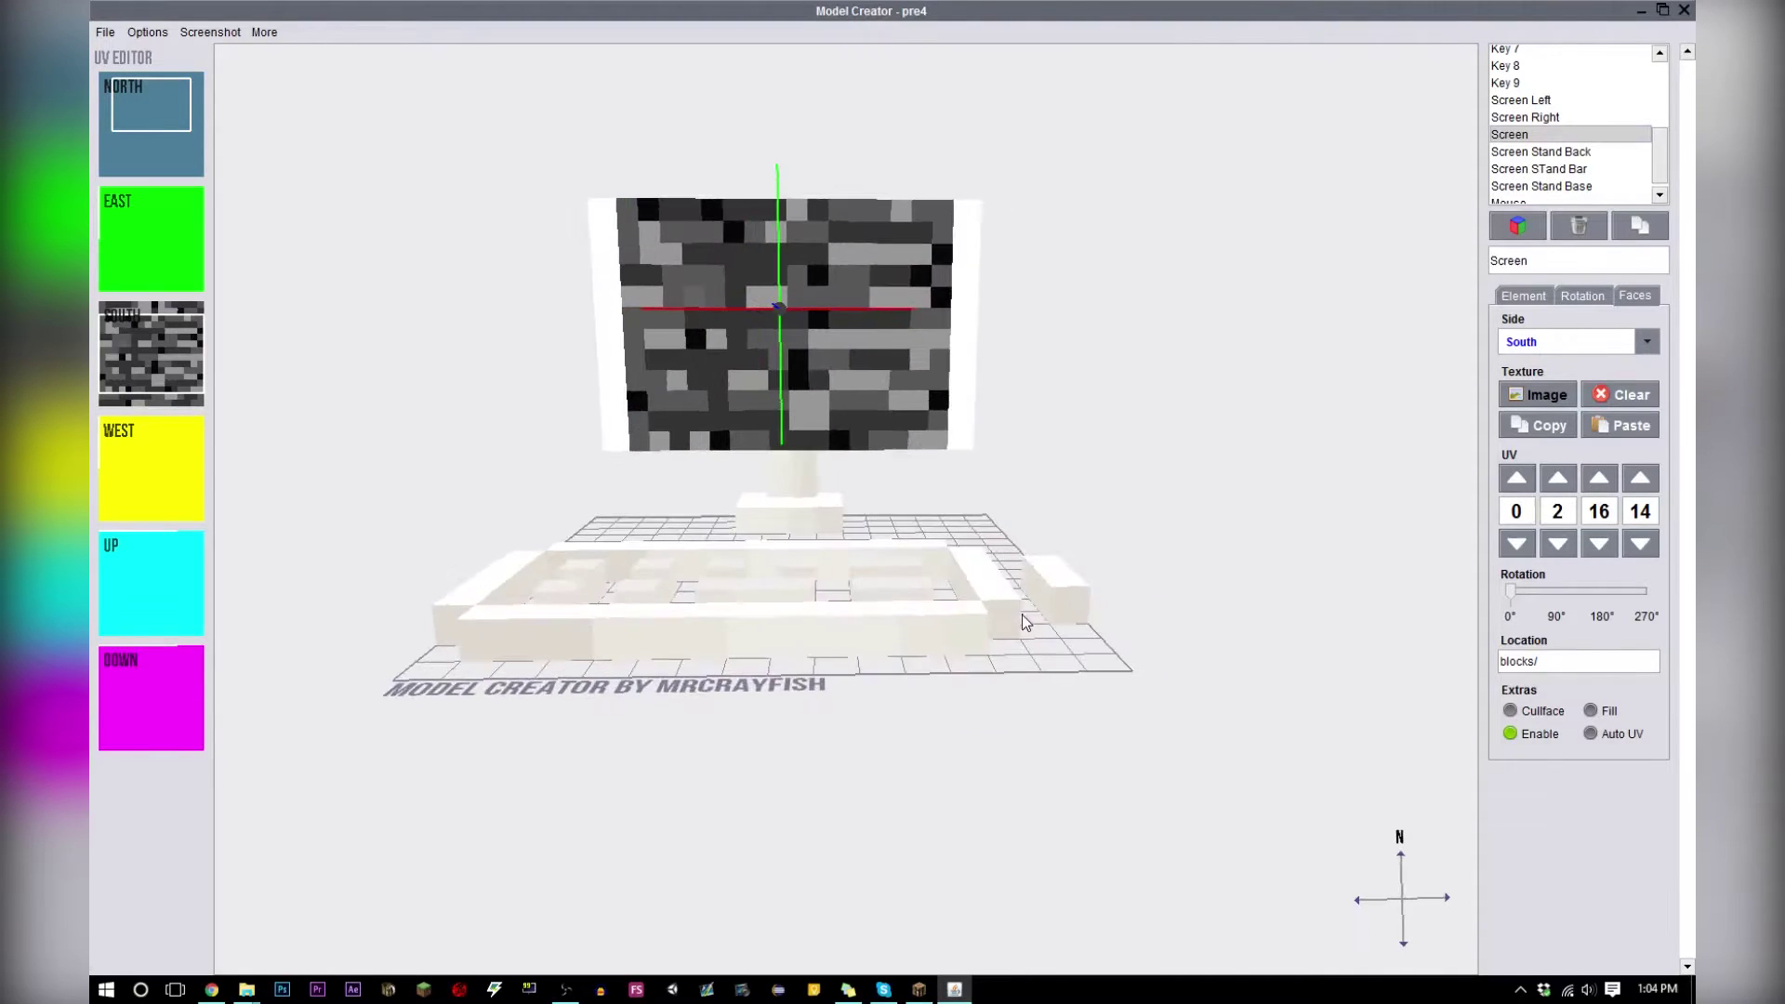
left_click_drag(609, 232, 1008, 534)
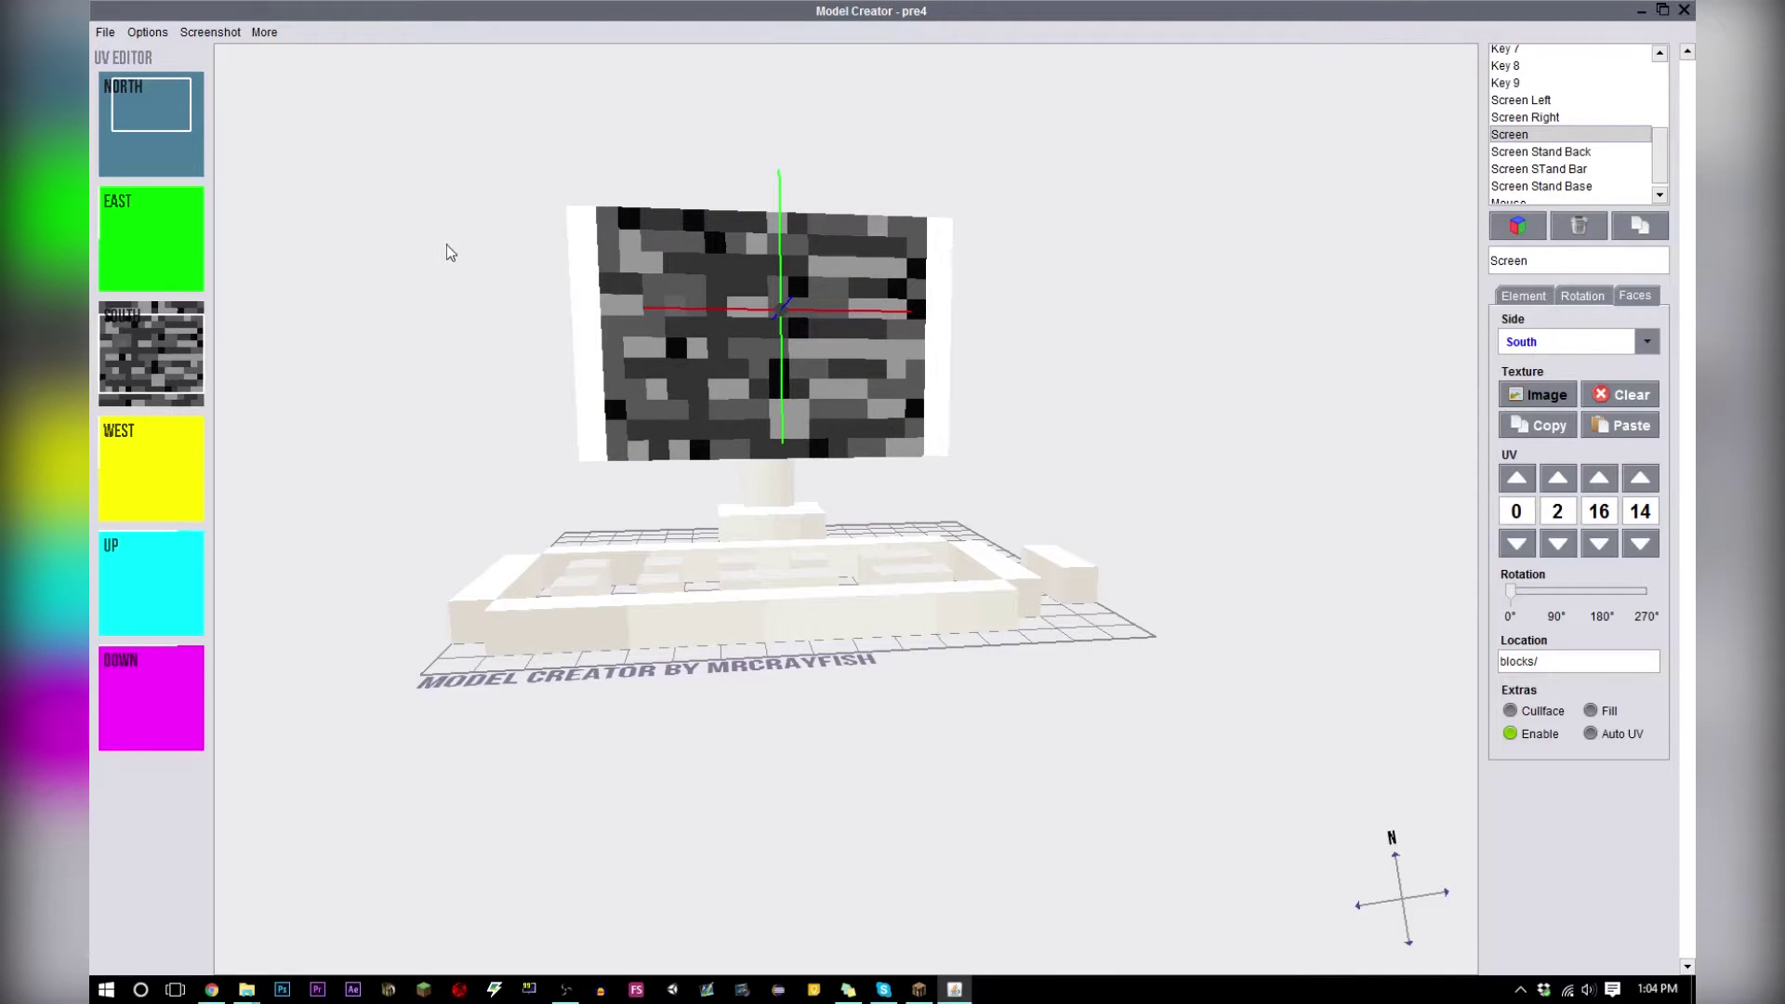
left_click(105, 32)
left_click(130, 144)
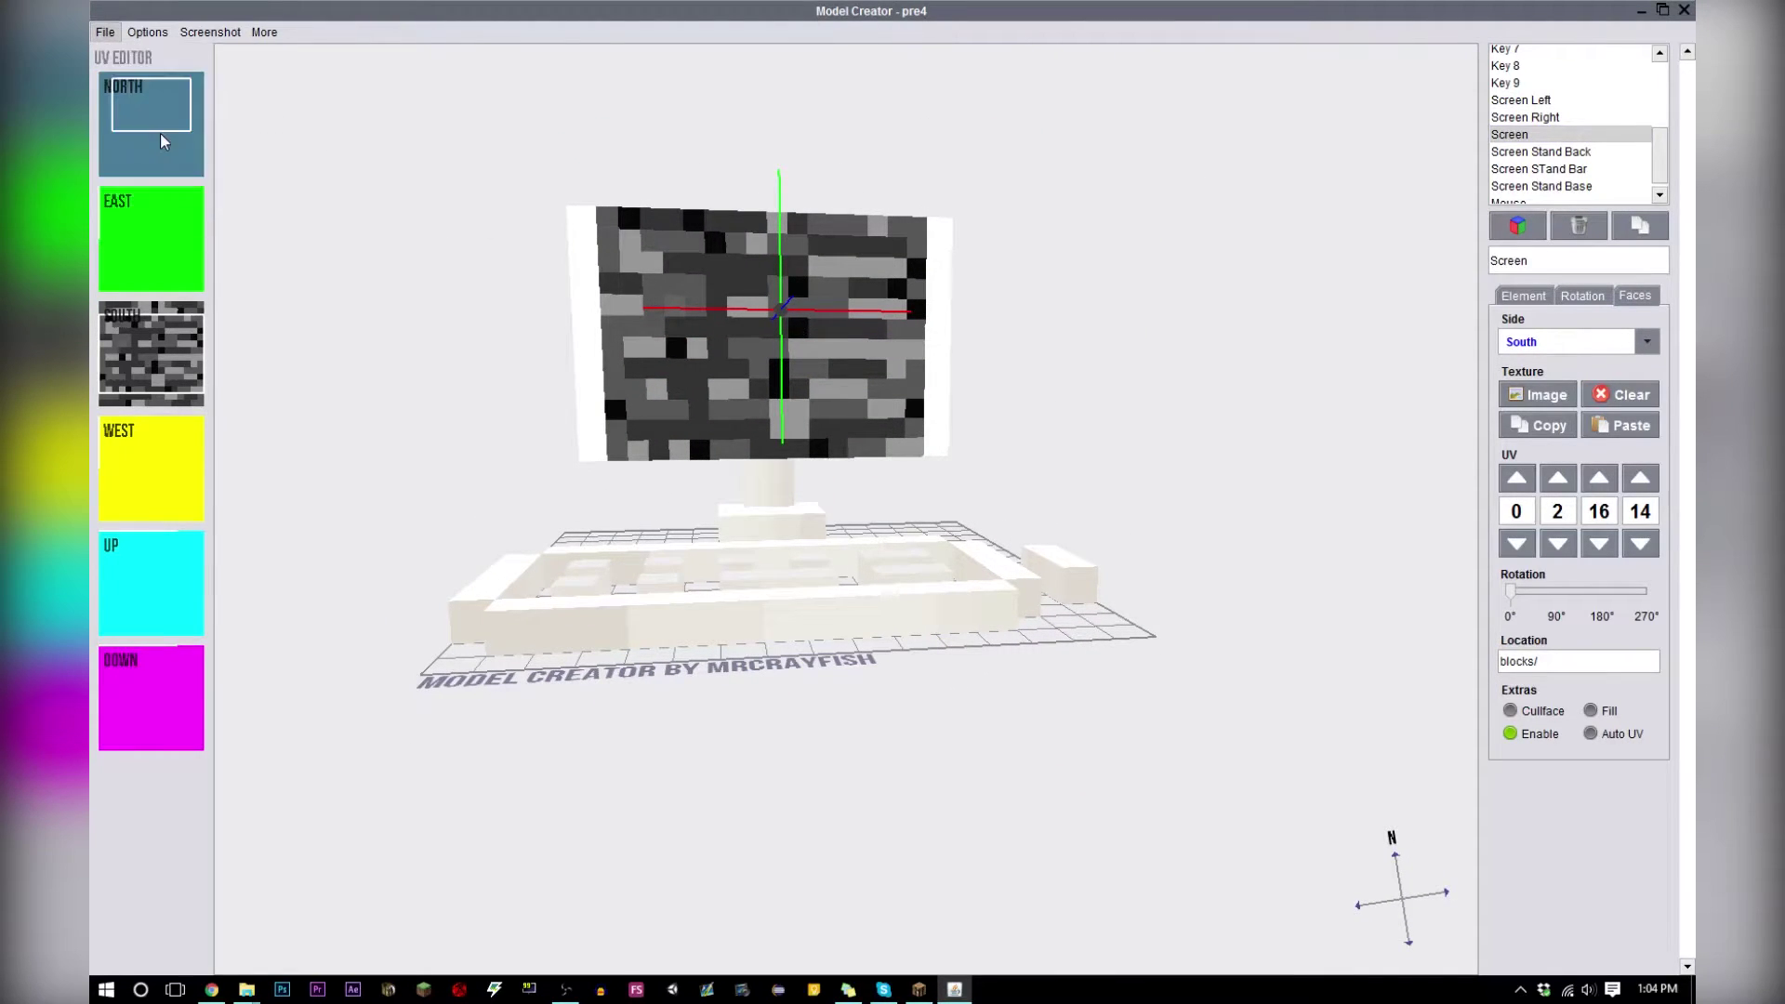
left_click(1156, 325)
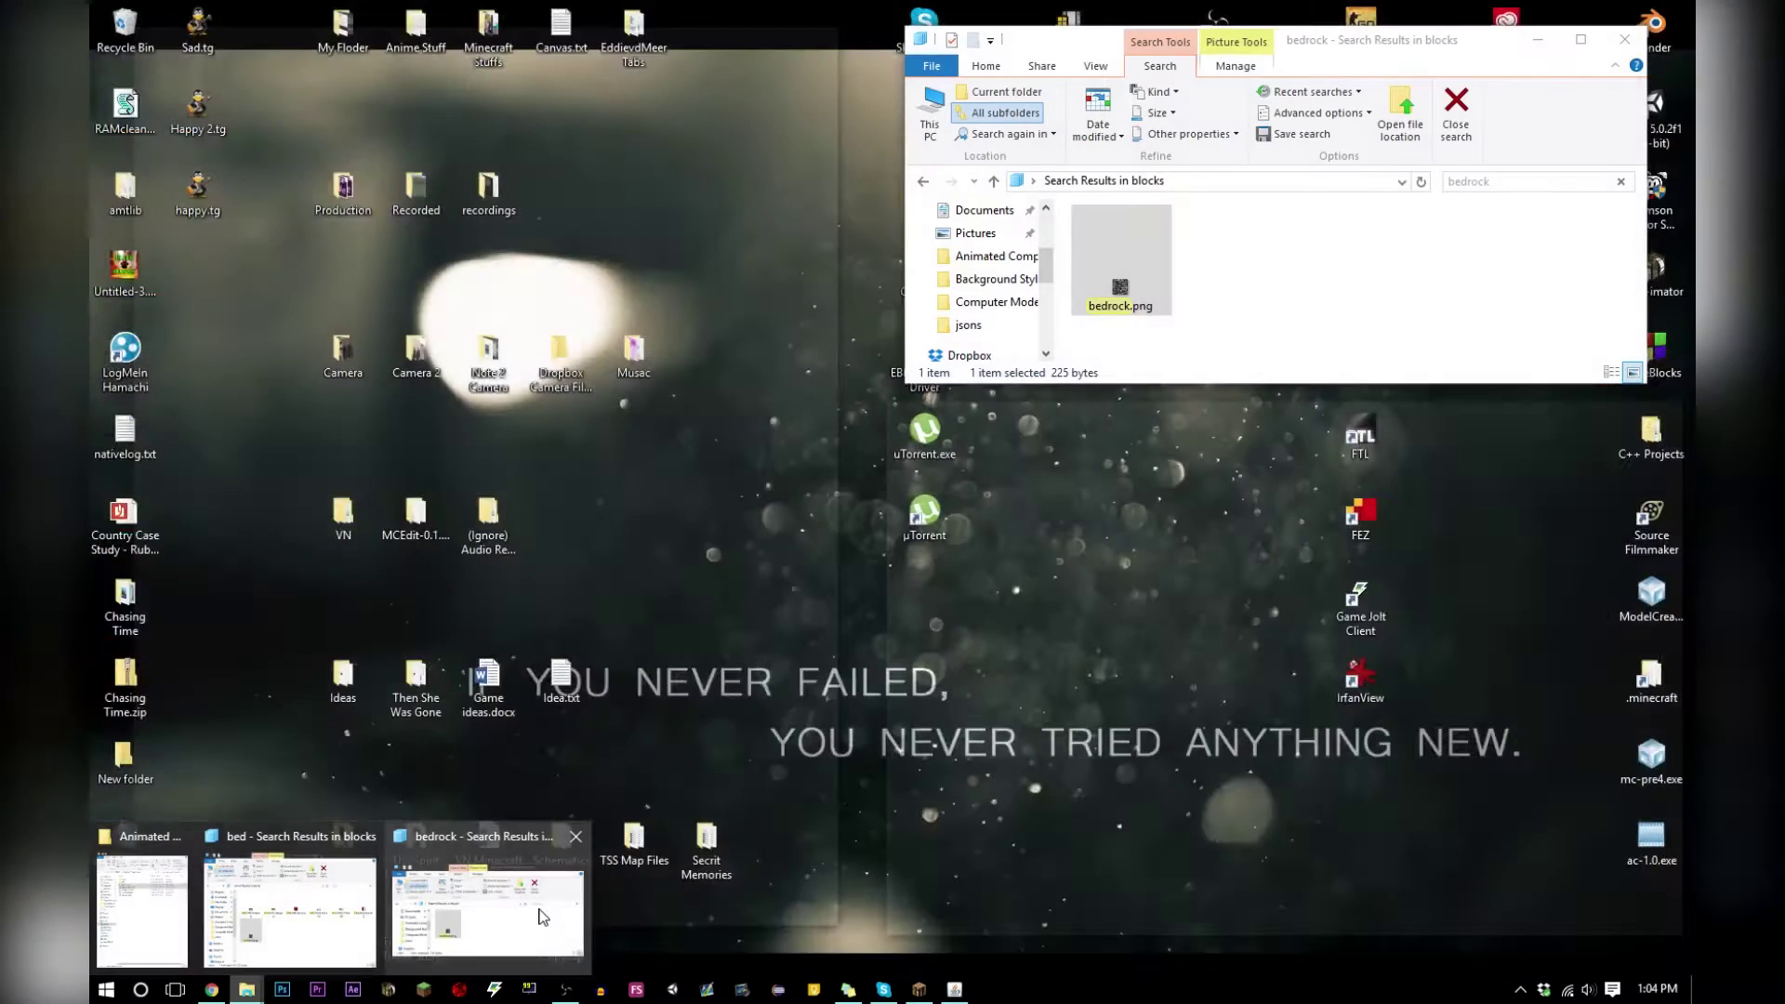
Bring up the File Explorer windows for the bedrock search, the bed search and the Animated Computer Model folder
left_click(542, 918)
mouse_move(240, 991)
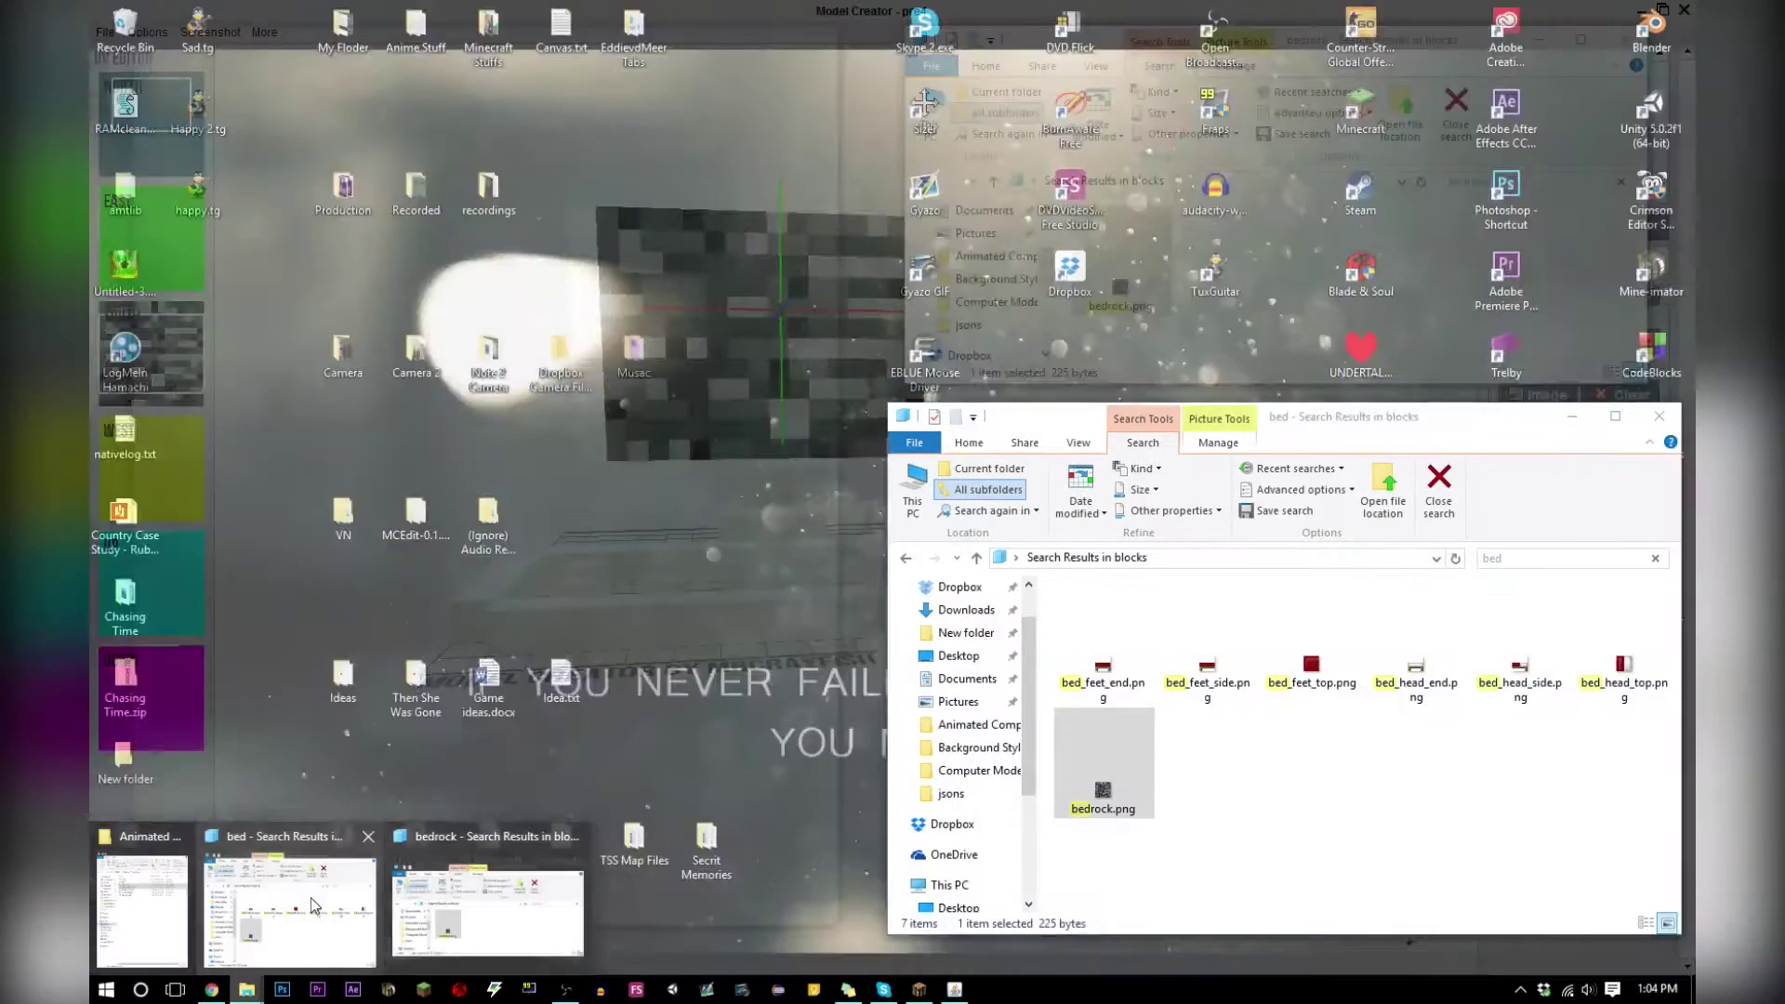
left_click(227, 911)
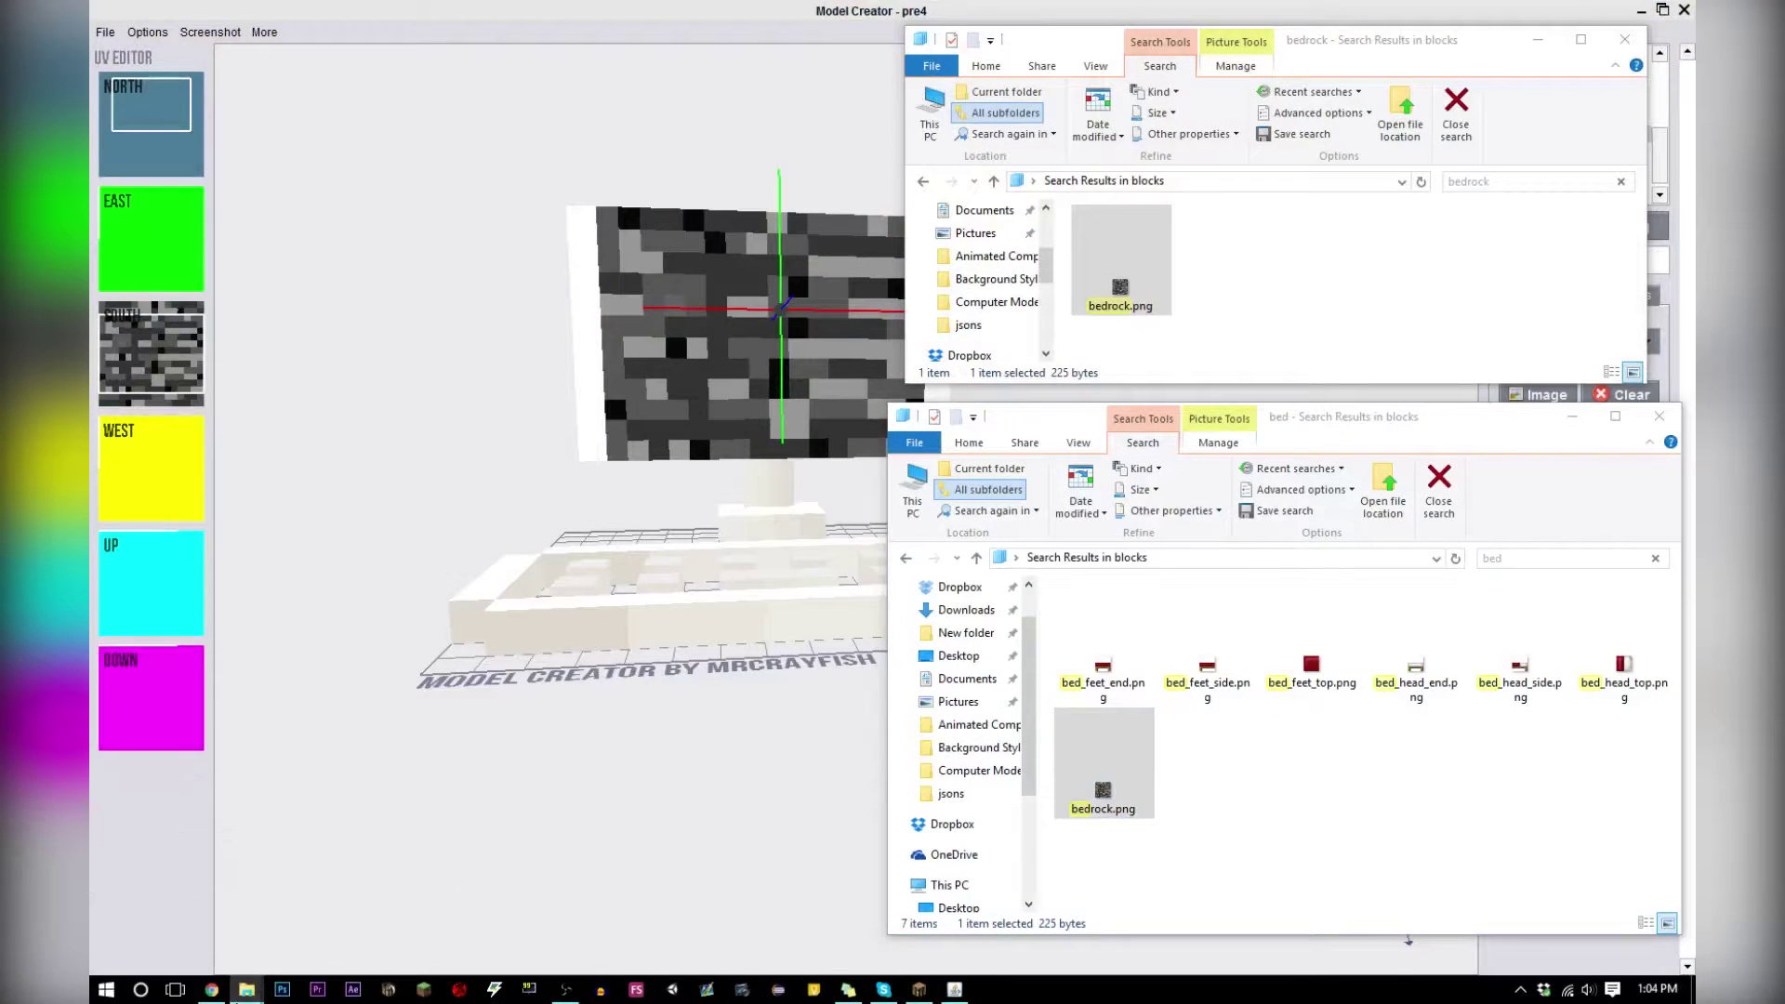
mouse_move(250, 993)
left_click(279, 860)
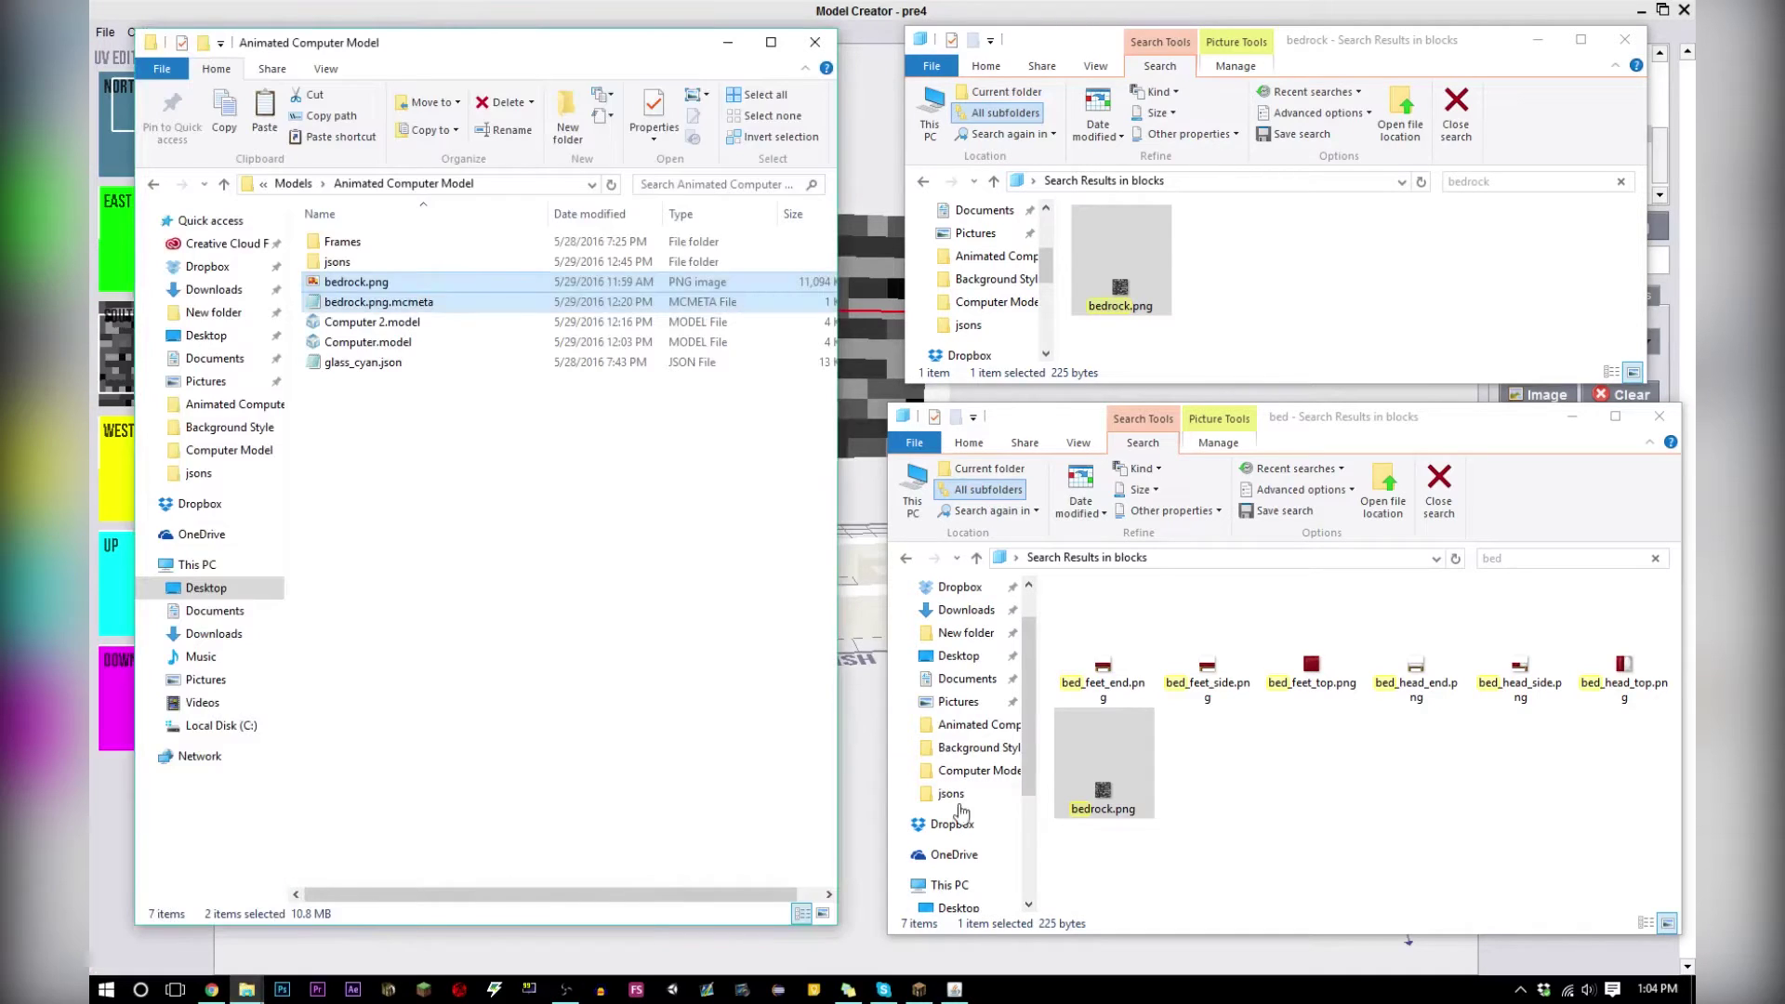
Open the Chasing Time pack's assets/minecraft/models/block folder and look through its JSON model files
left_click(907, 559)
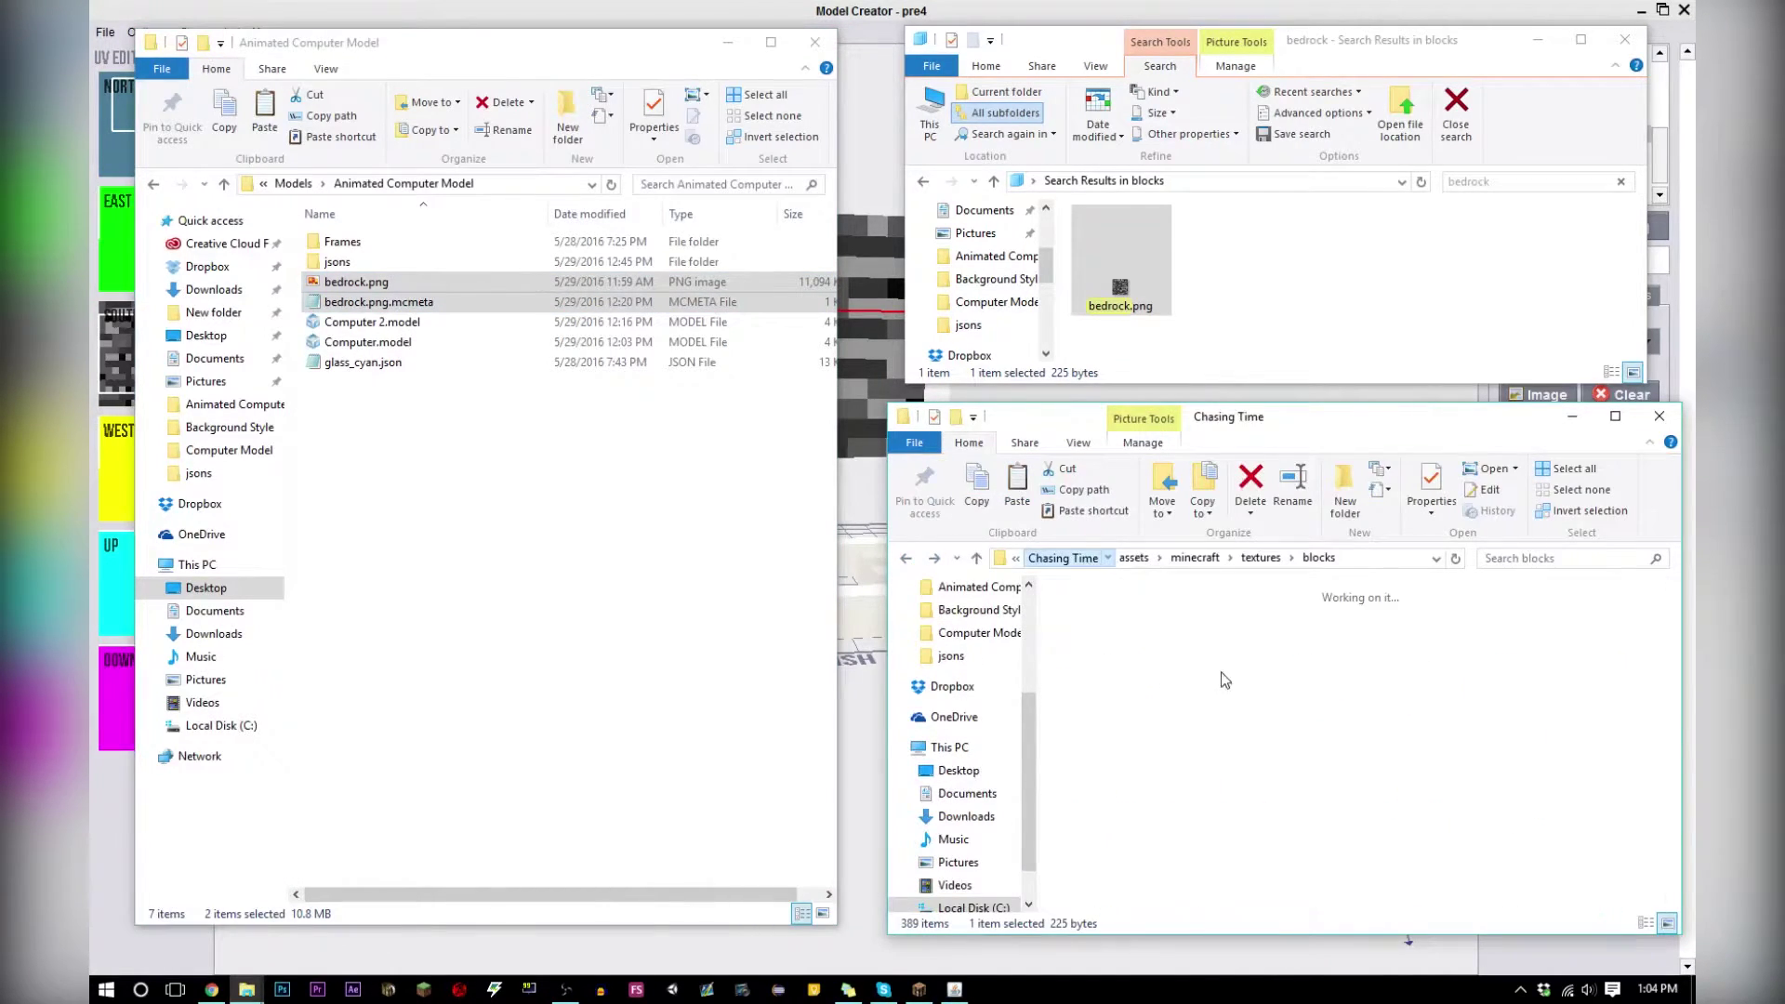
double_click(1123, 621)
double_click(1123, 618)
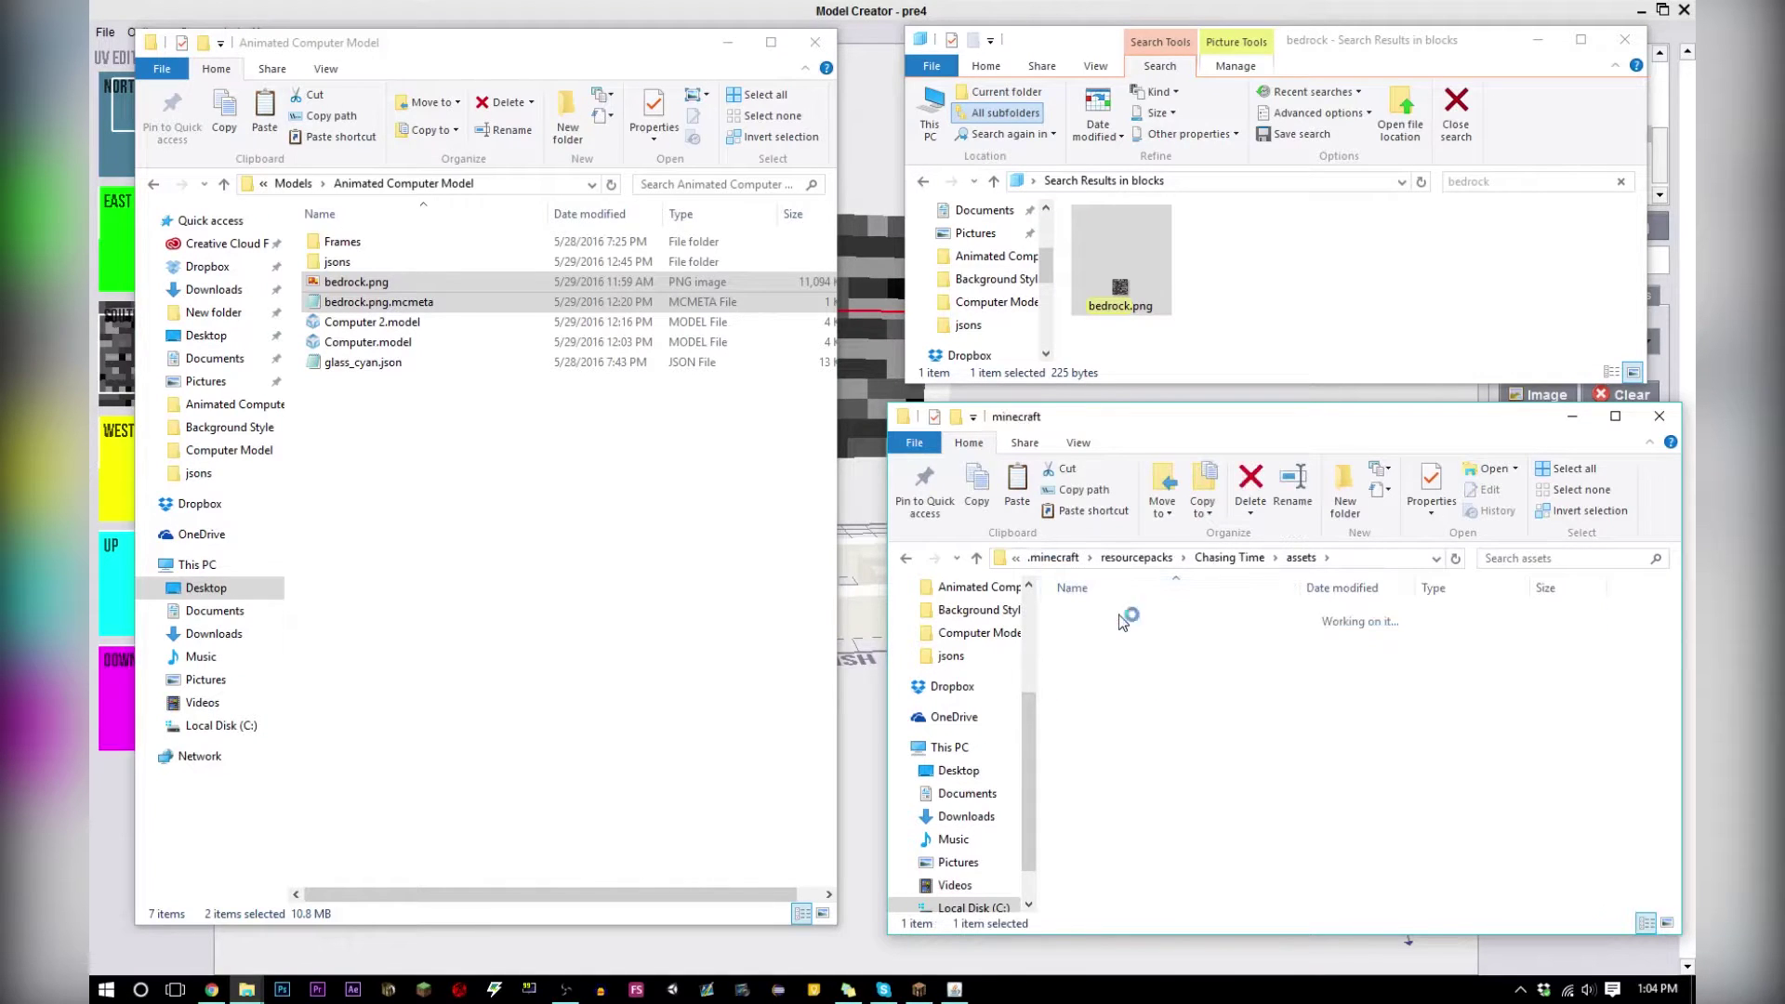
double_click(1111, 677)
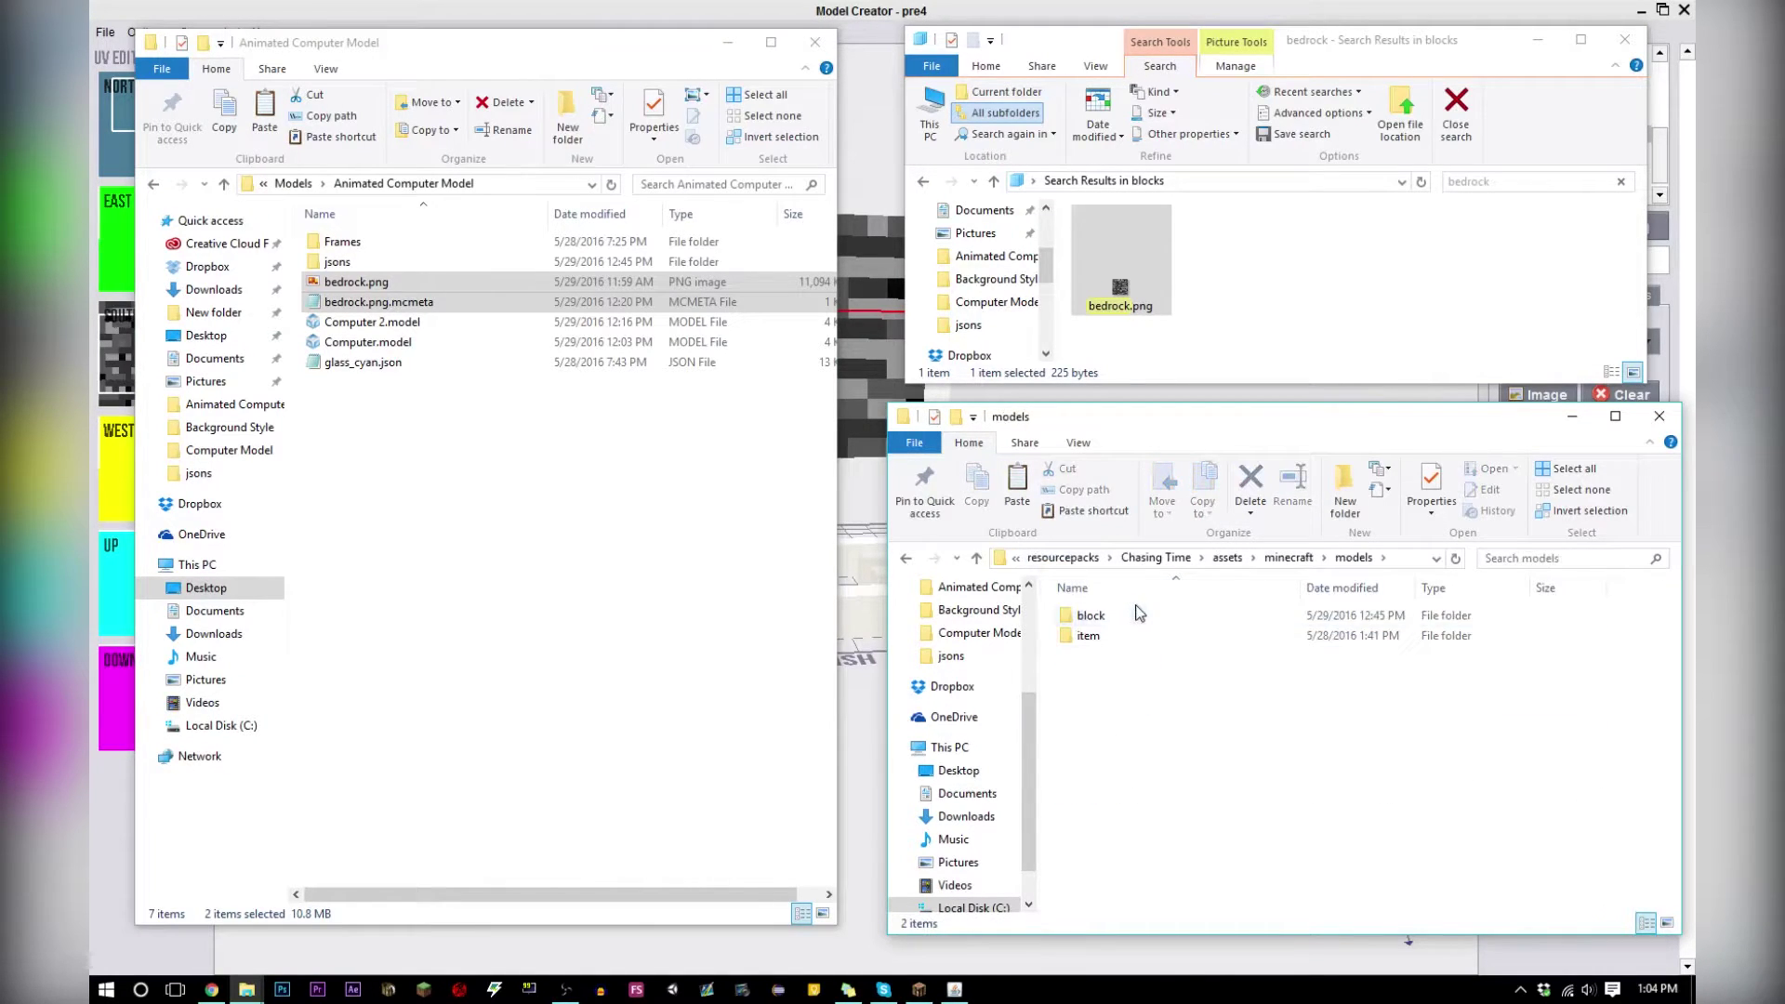
double_click(1139, 615)
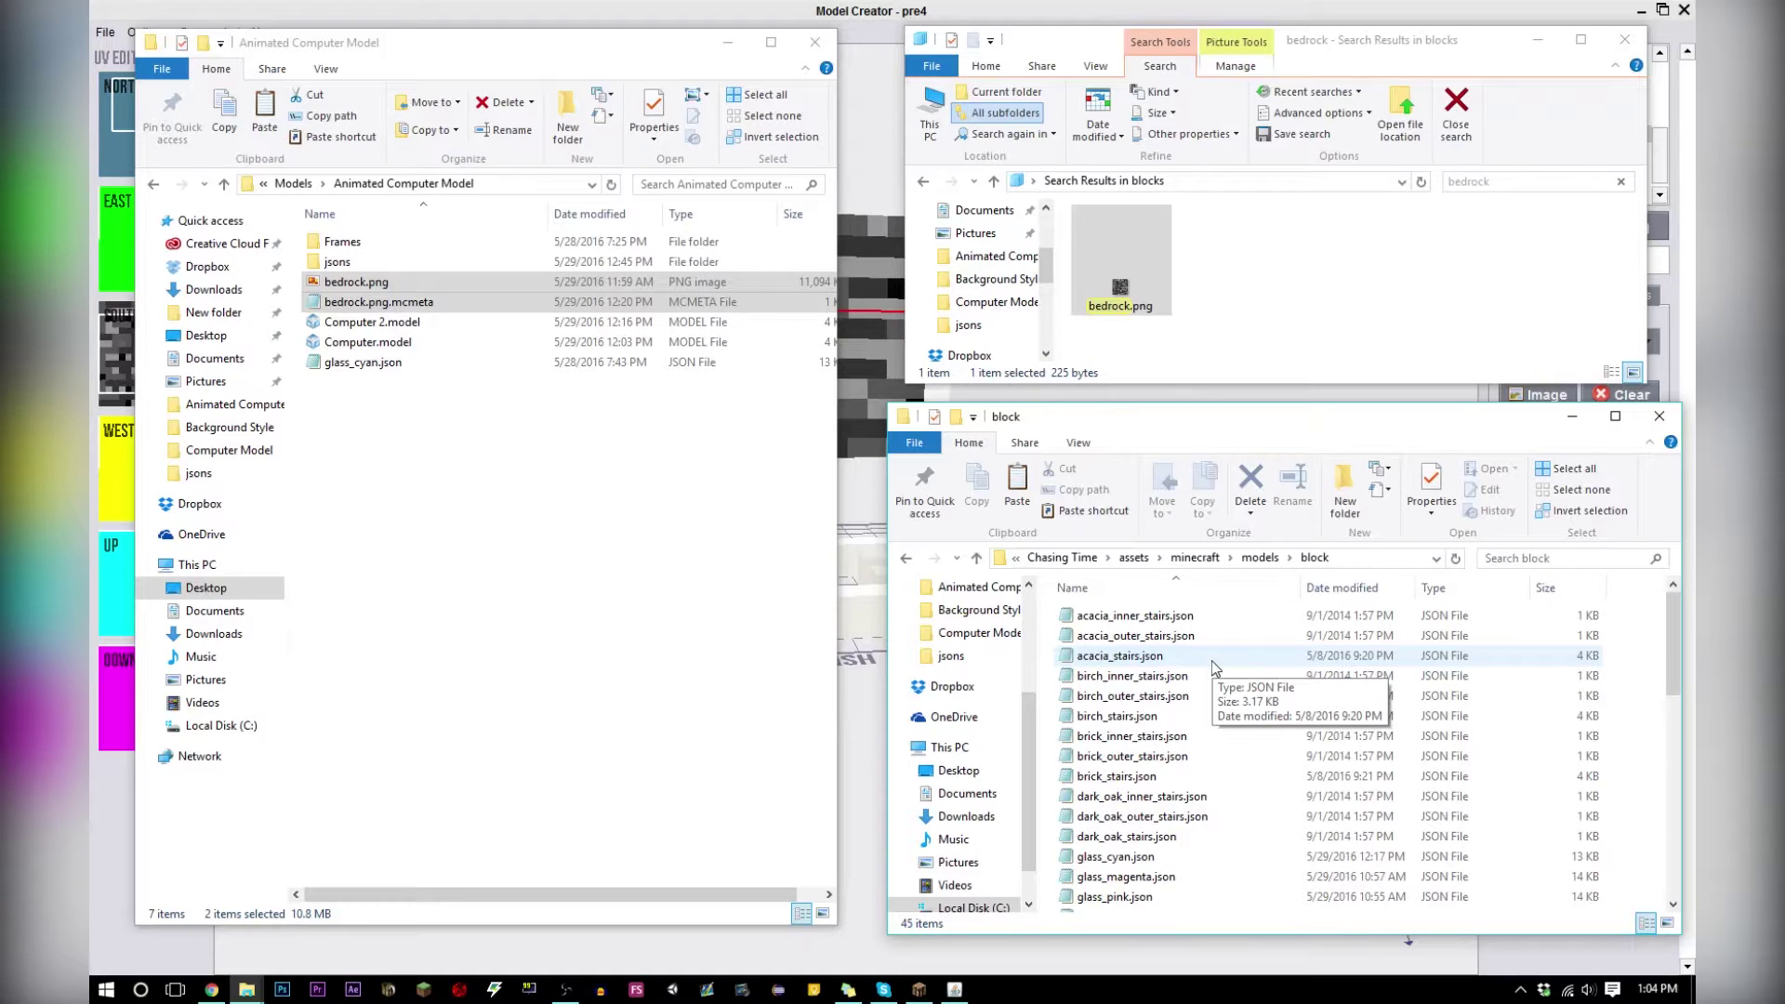
scroll(1213, 660, "down", 10)
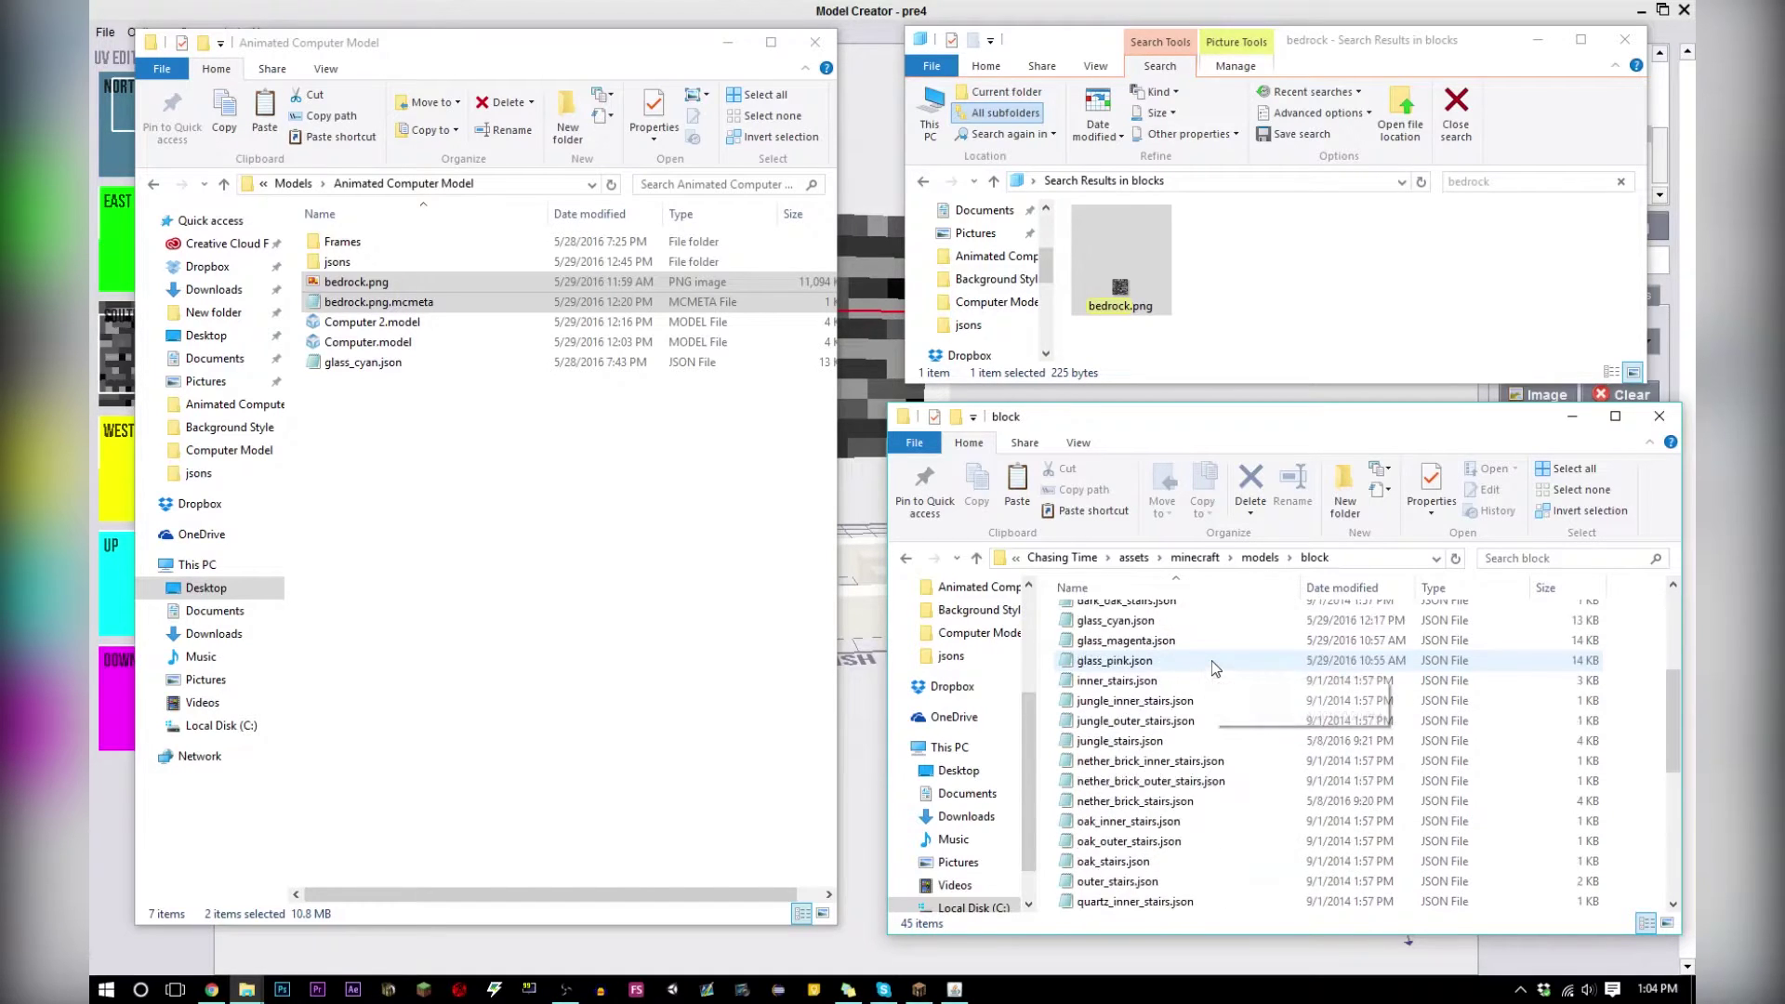
scroll(1209, 662, "up", 10)
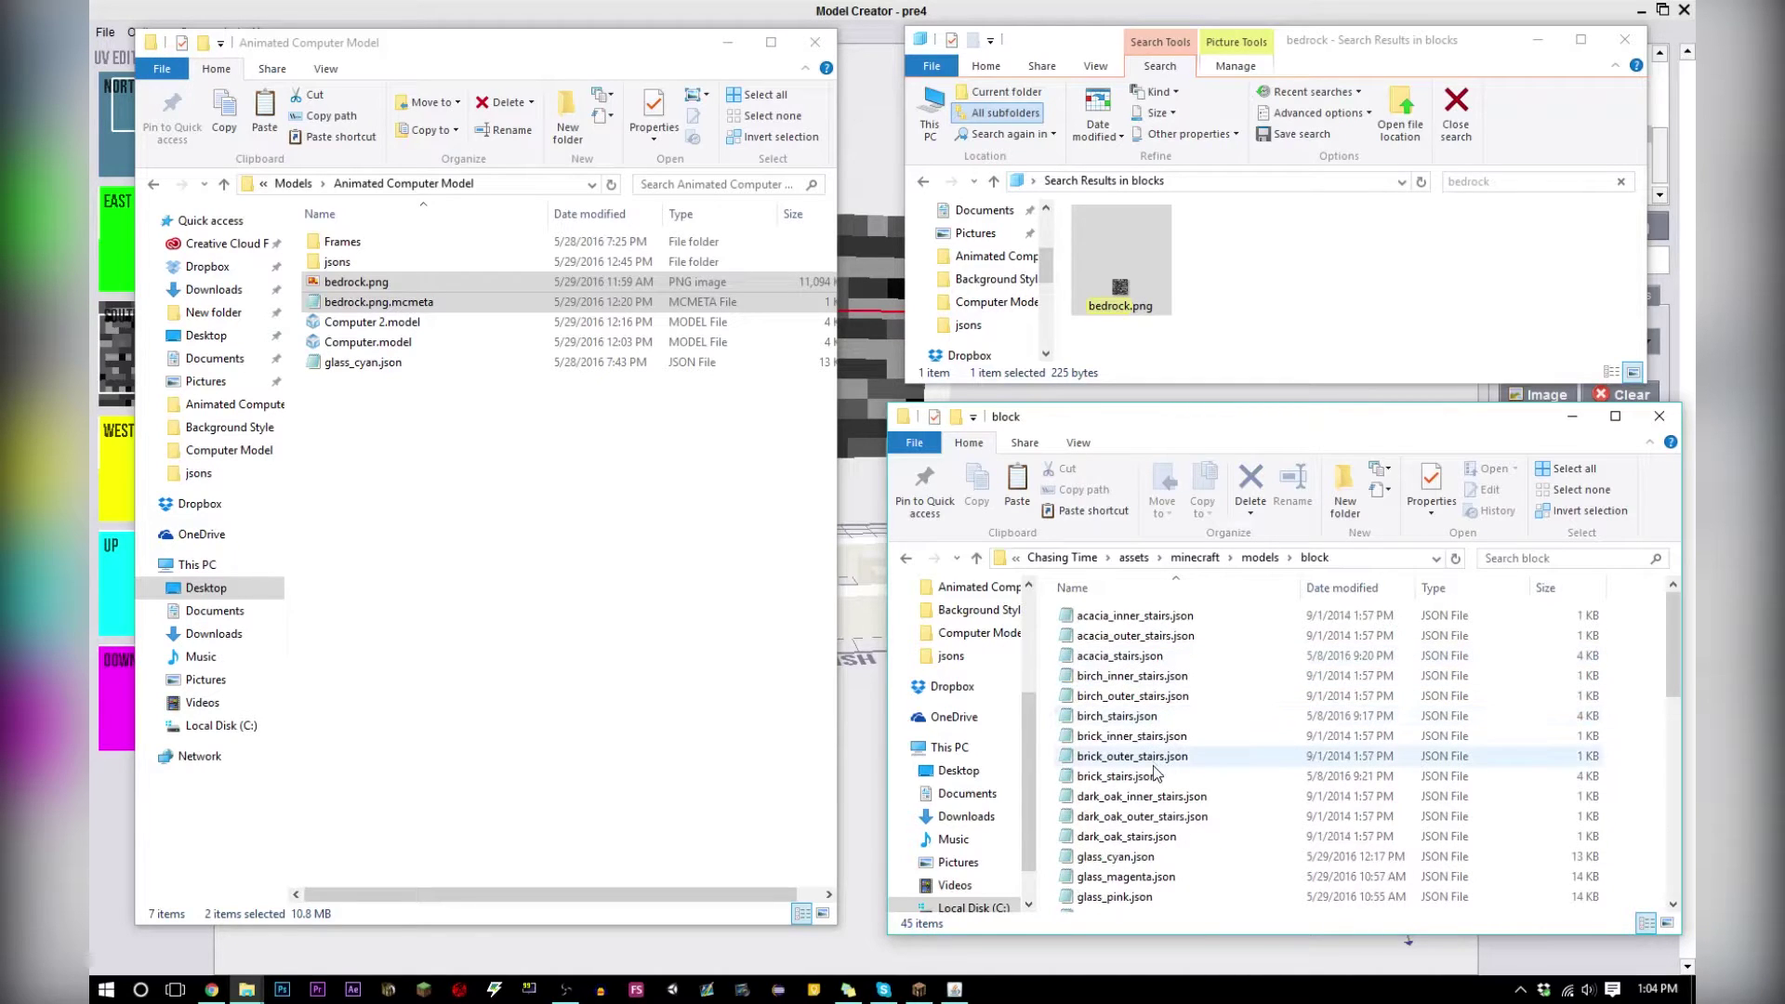
scroll(1156, 775, "down", 7)
scroll(1153, 779, "up", 7)
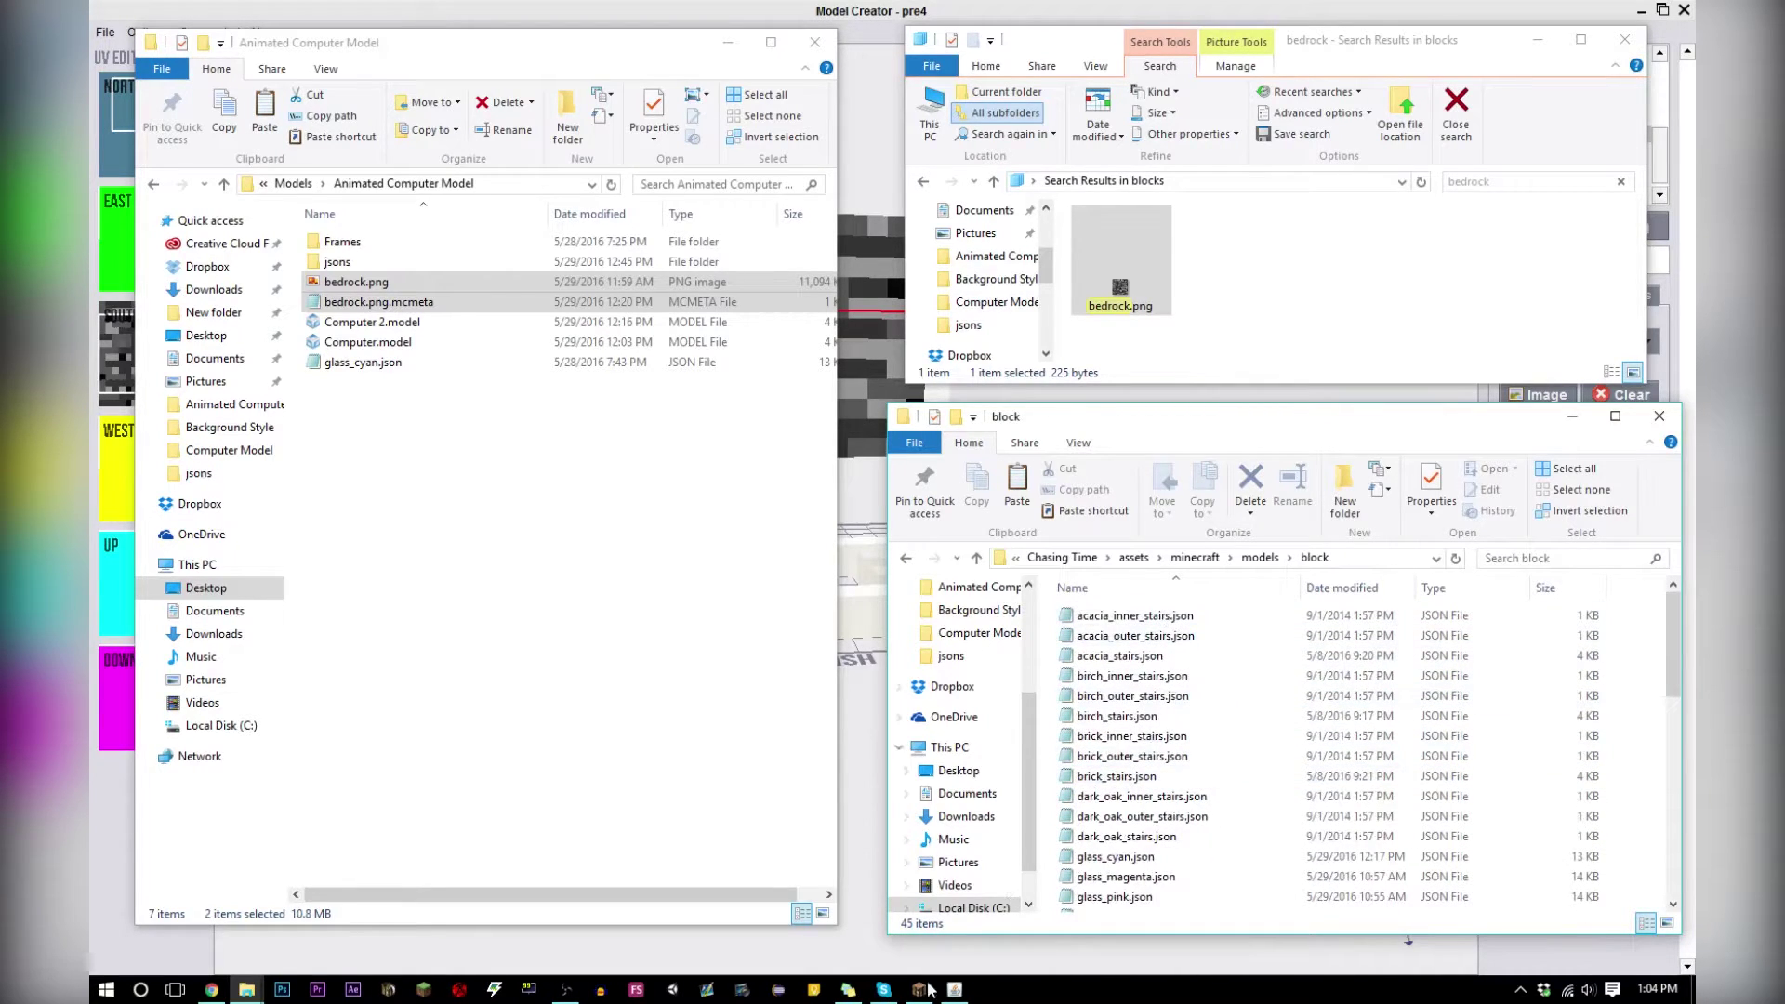
Switch to Minecraft, pick the placed computer block to check its type in the inventory, and minimize the game
left_click(920, 989)
left_click(891, 292)
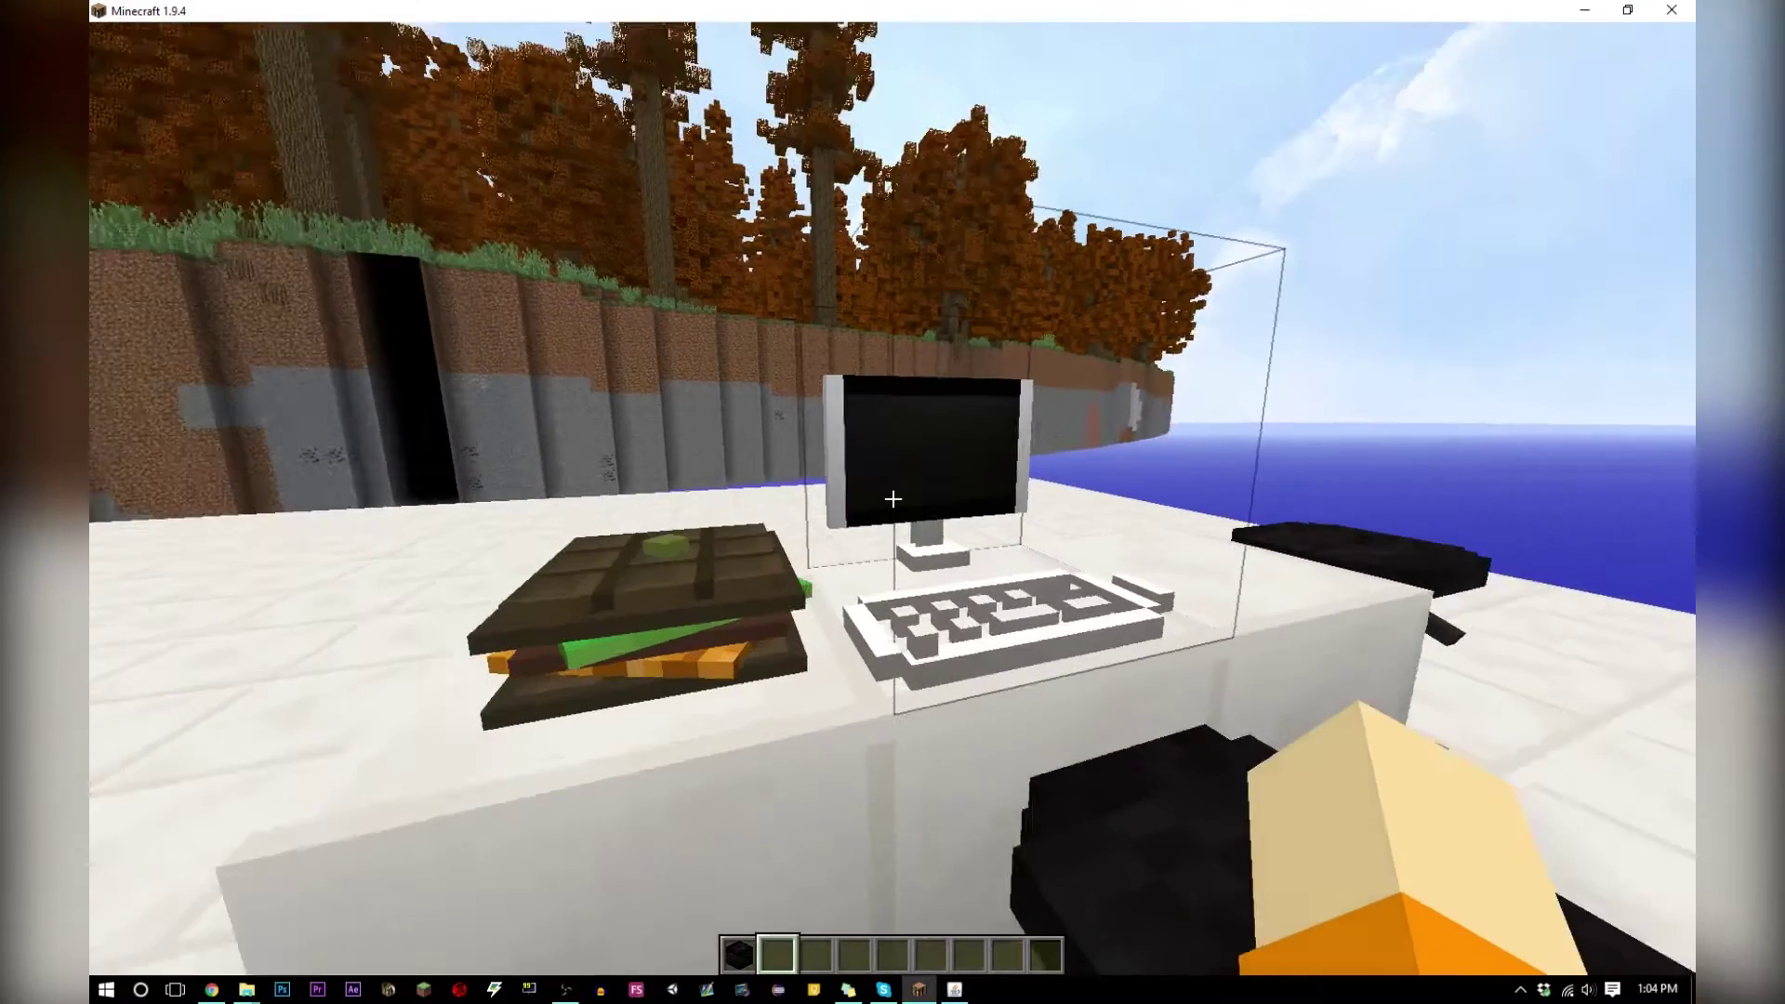
middle_click(892, 499)
key("e")
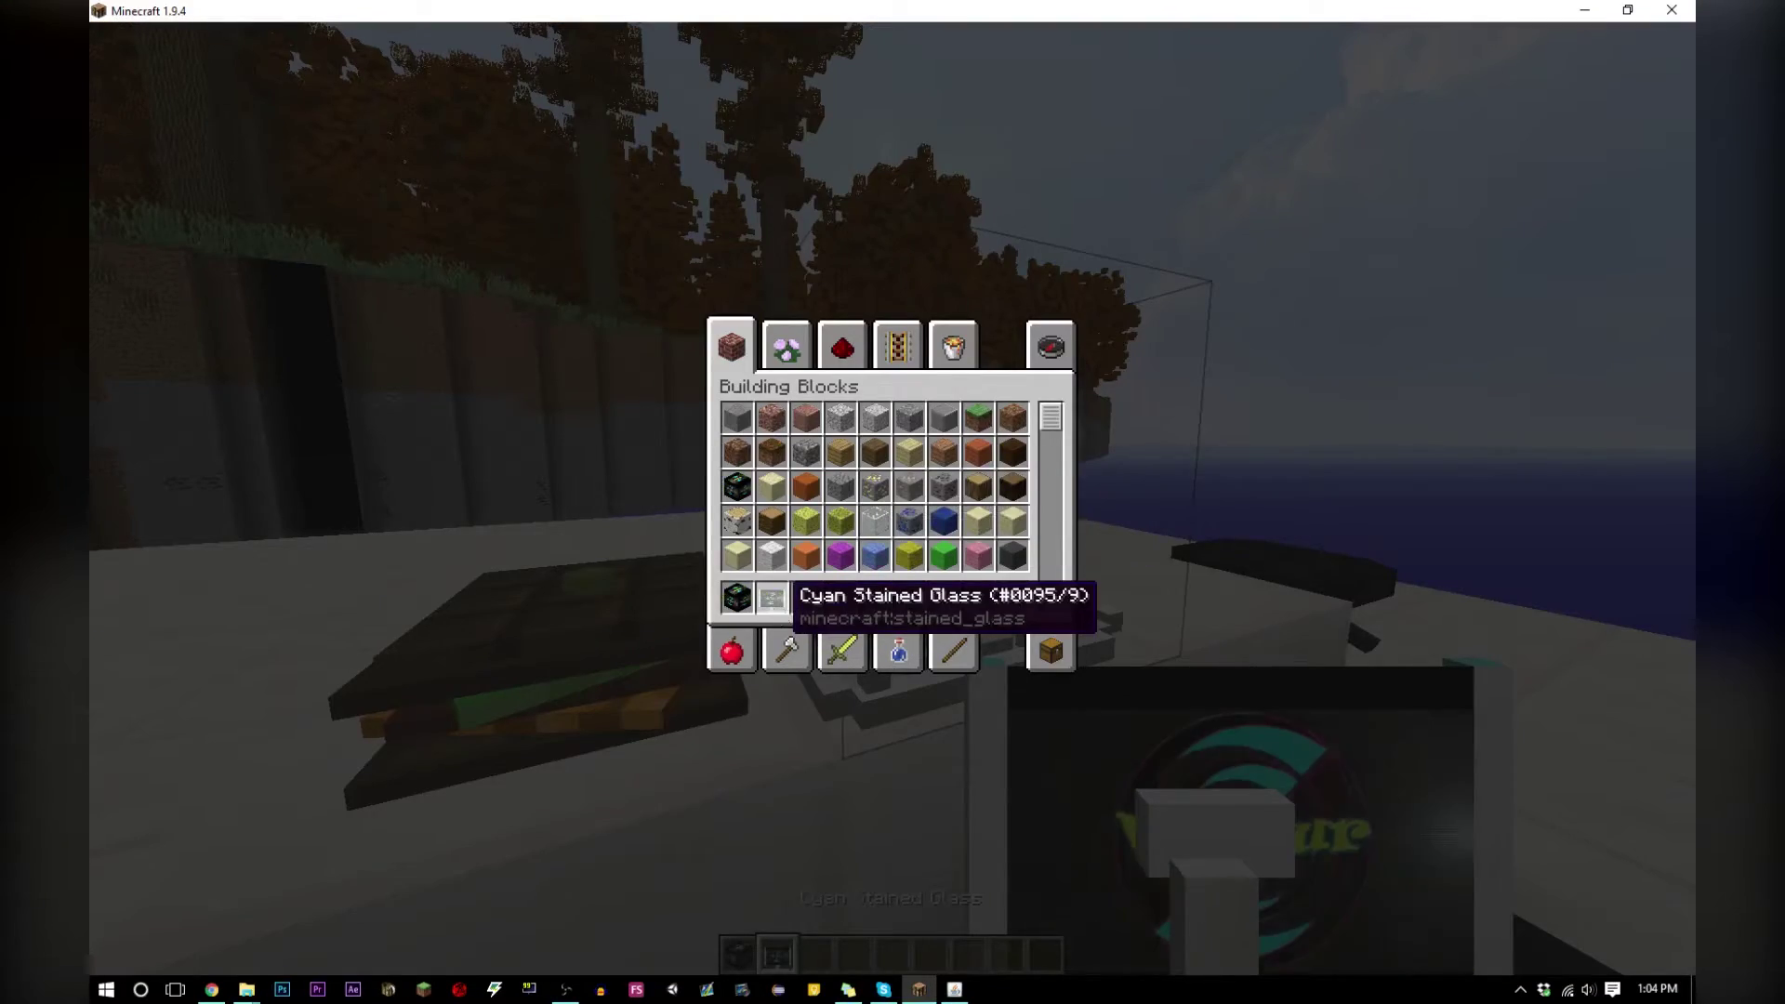
key("Escape")
key("Escape")
left_click(1585, 10)
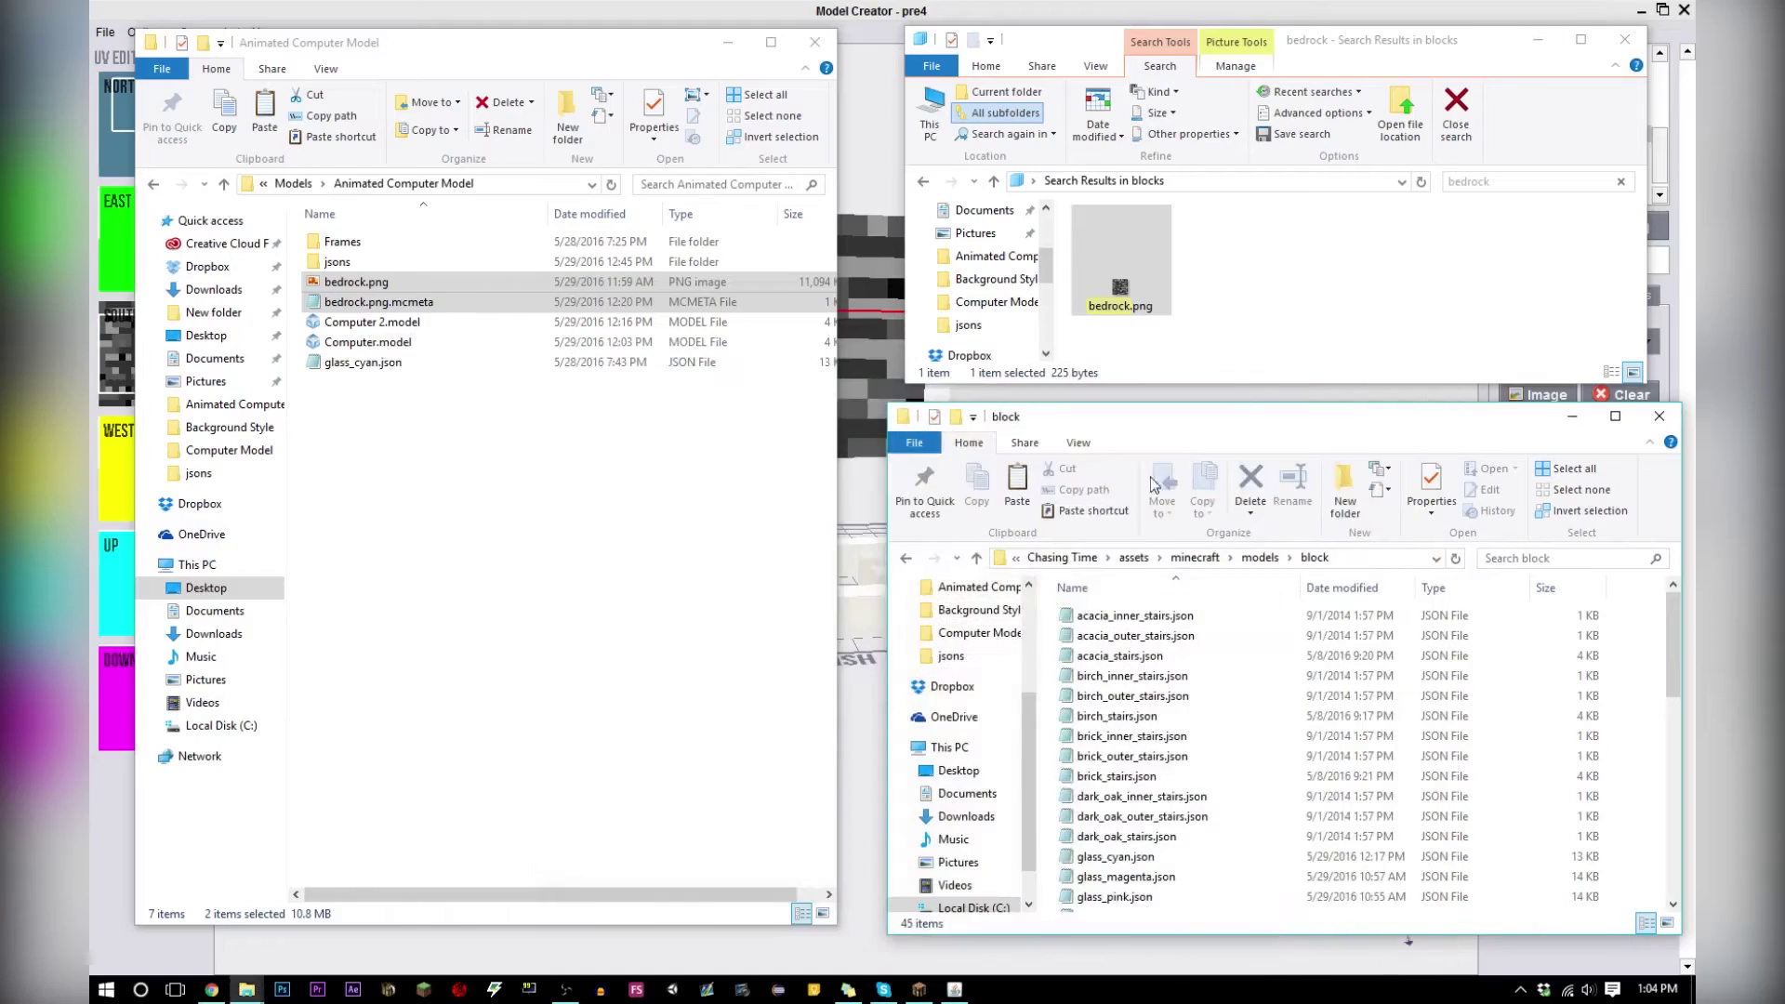
Go from the block models folder to the Chasing Time pack's textures/blocks folder
left_click(1187, 560)
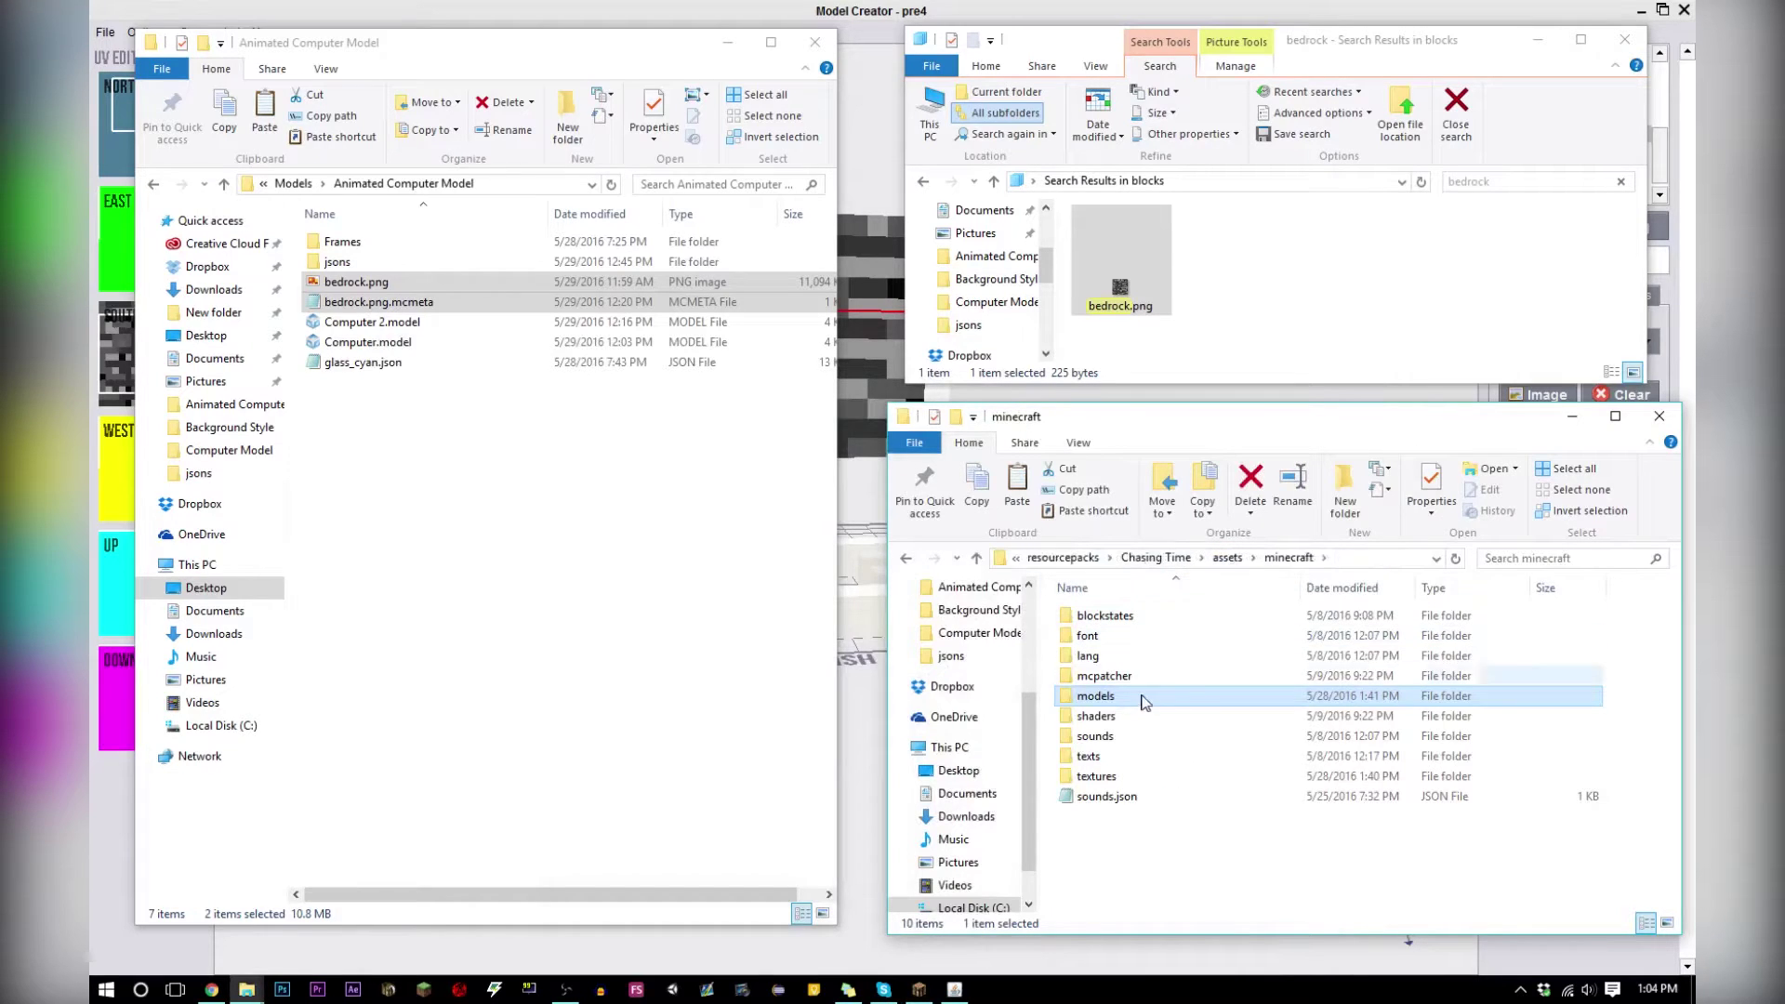
left_click(1109, 780)
double_click(1109, 779)
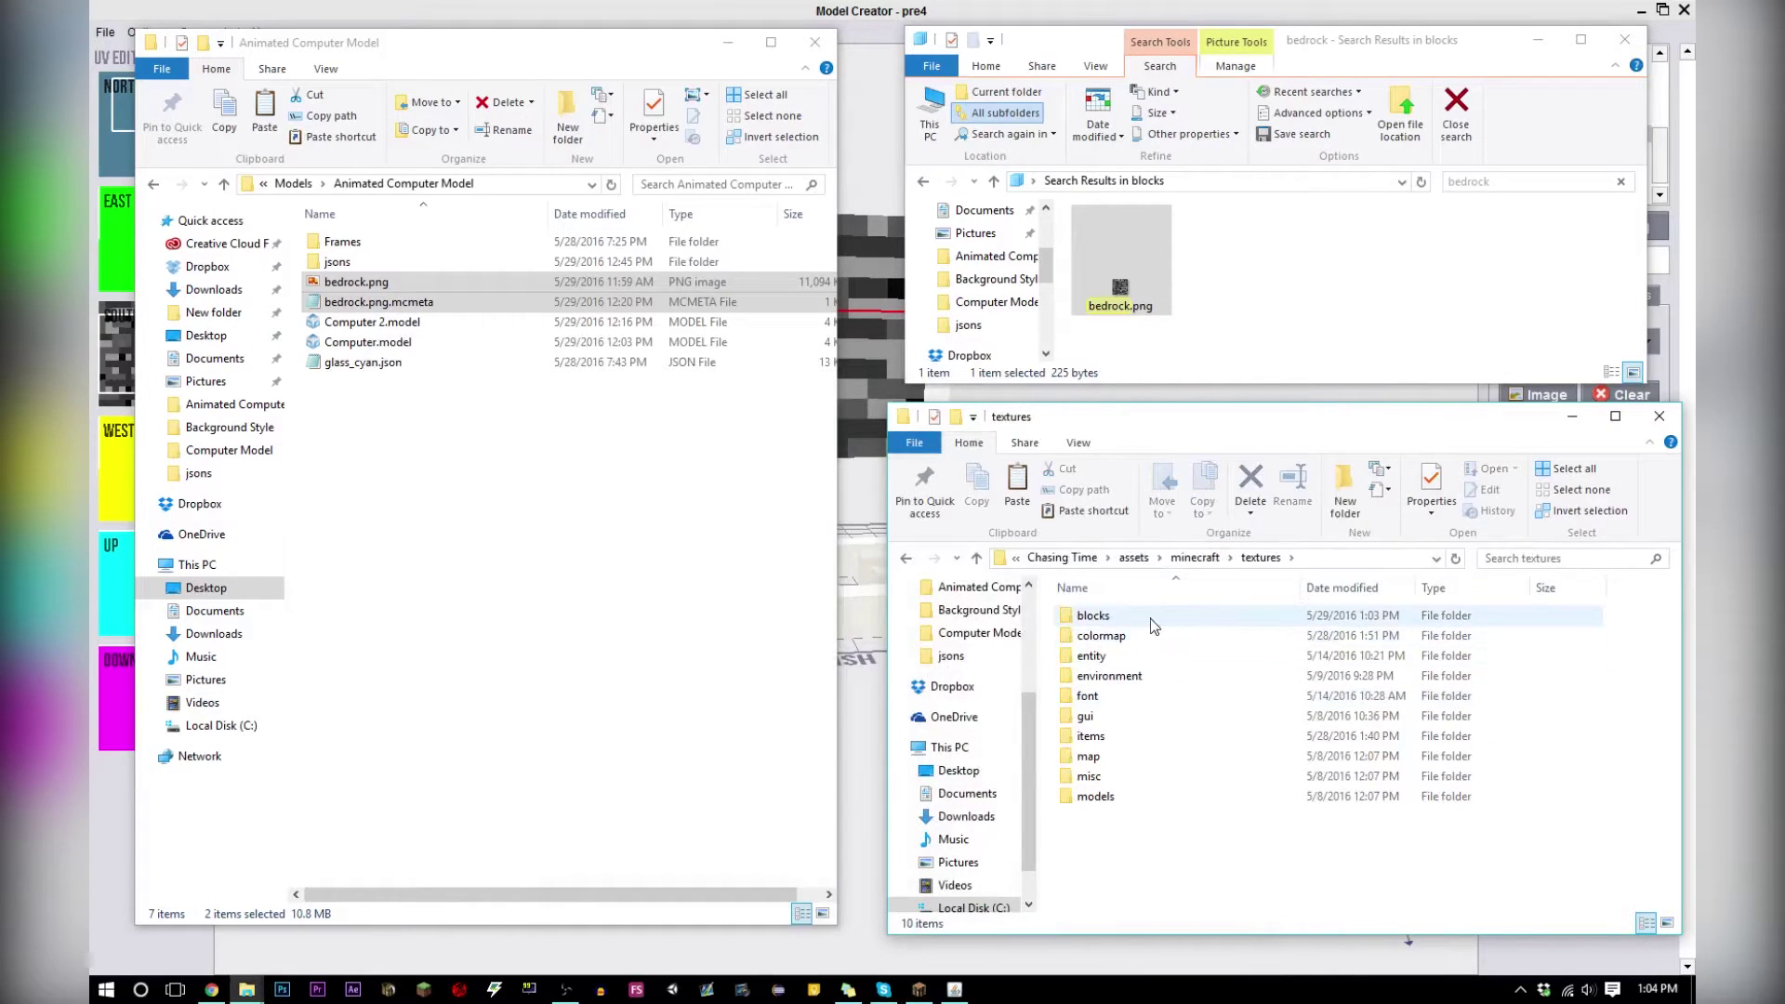
double_click(1151, 617)
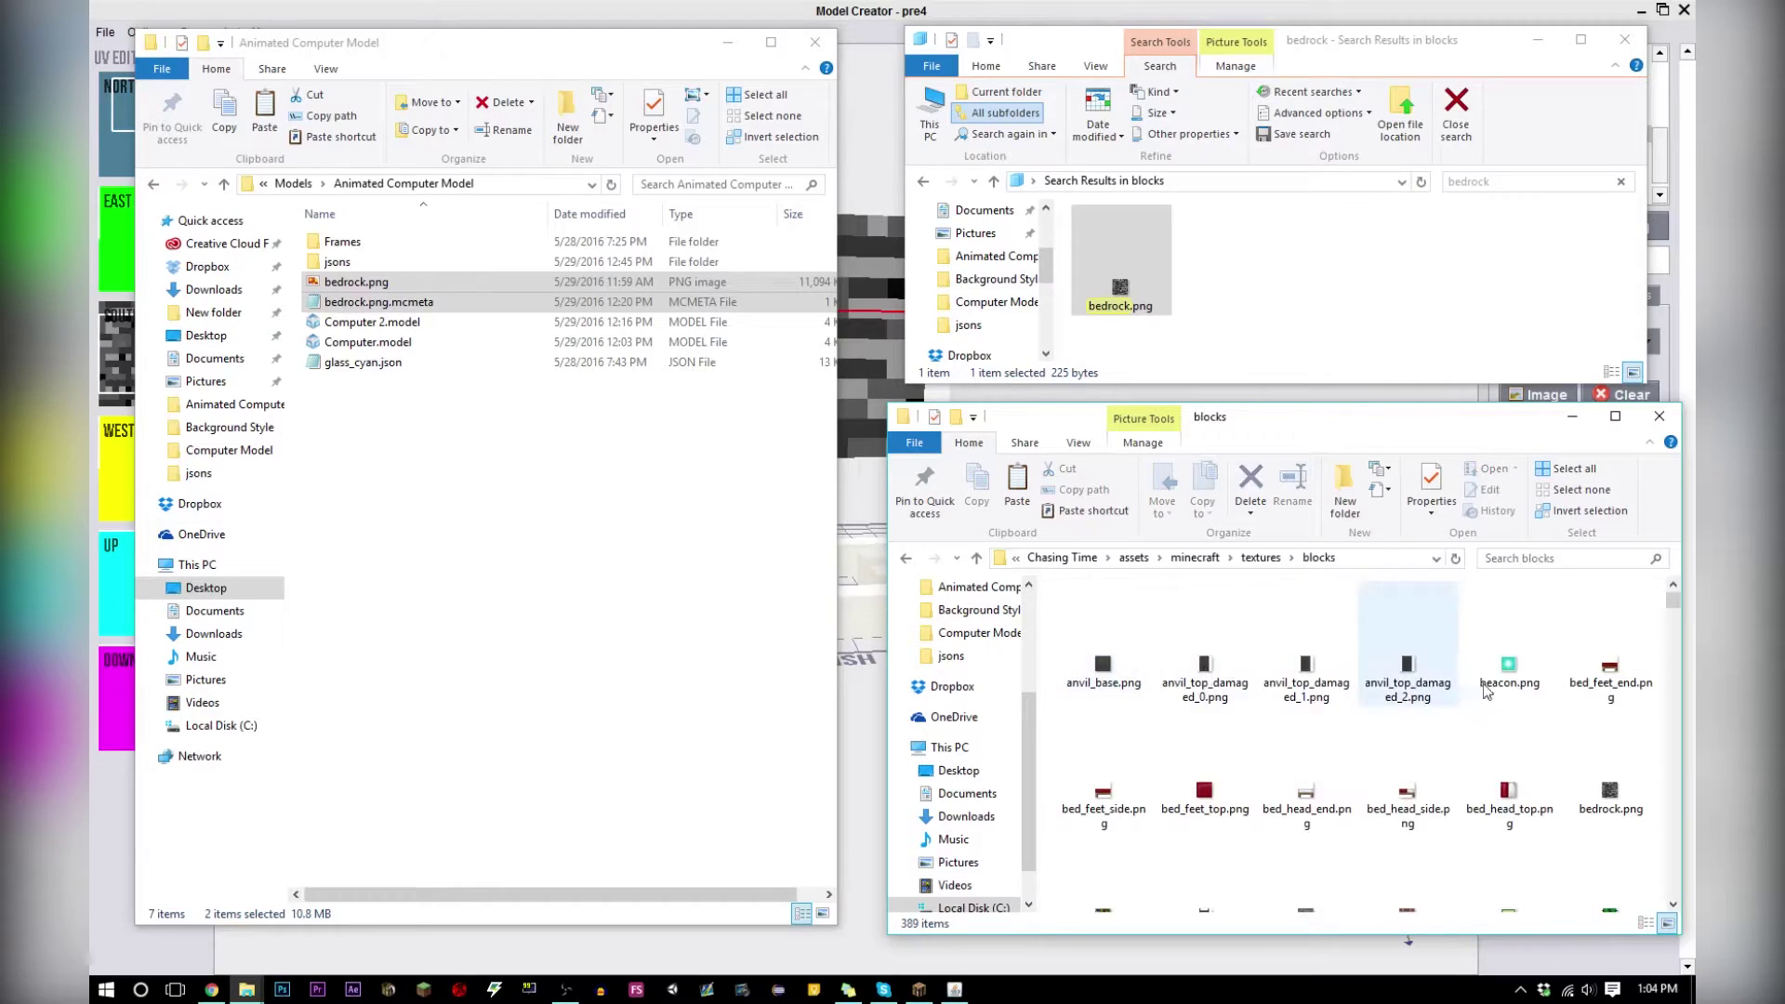
Replace bedrock.png in the Chasing Time pack's textures/blocks folder with the bedrock.png and bedrock.png.mcmeta files from the Animated Computer Model folder
left_click(1603, 784)
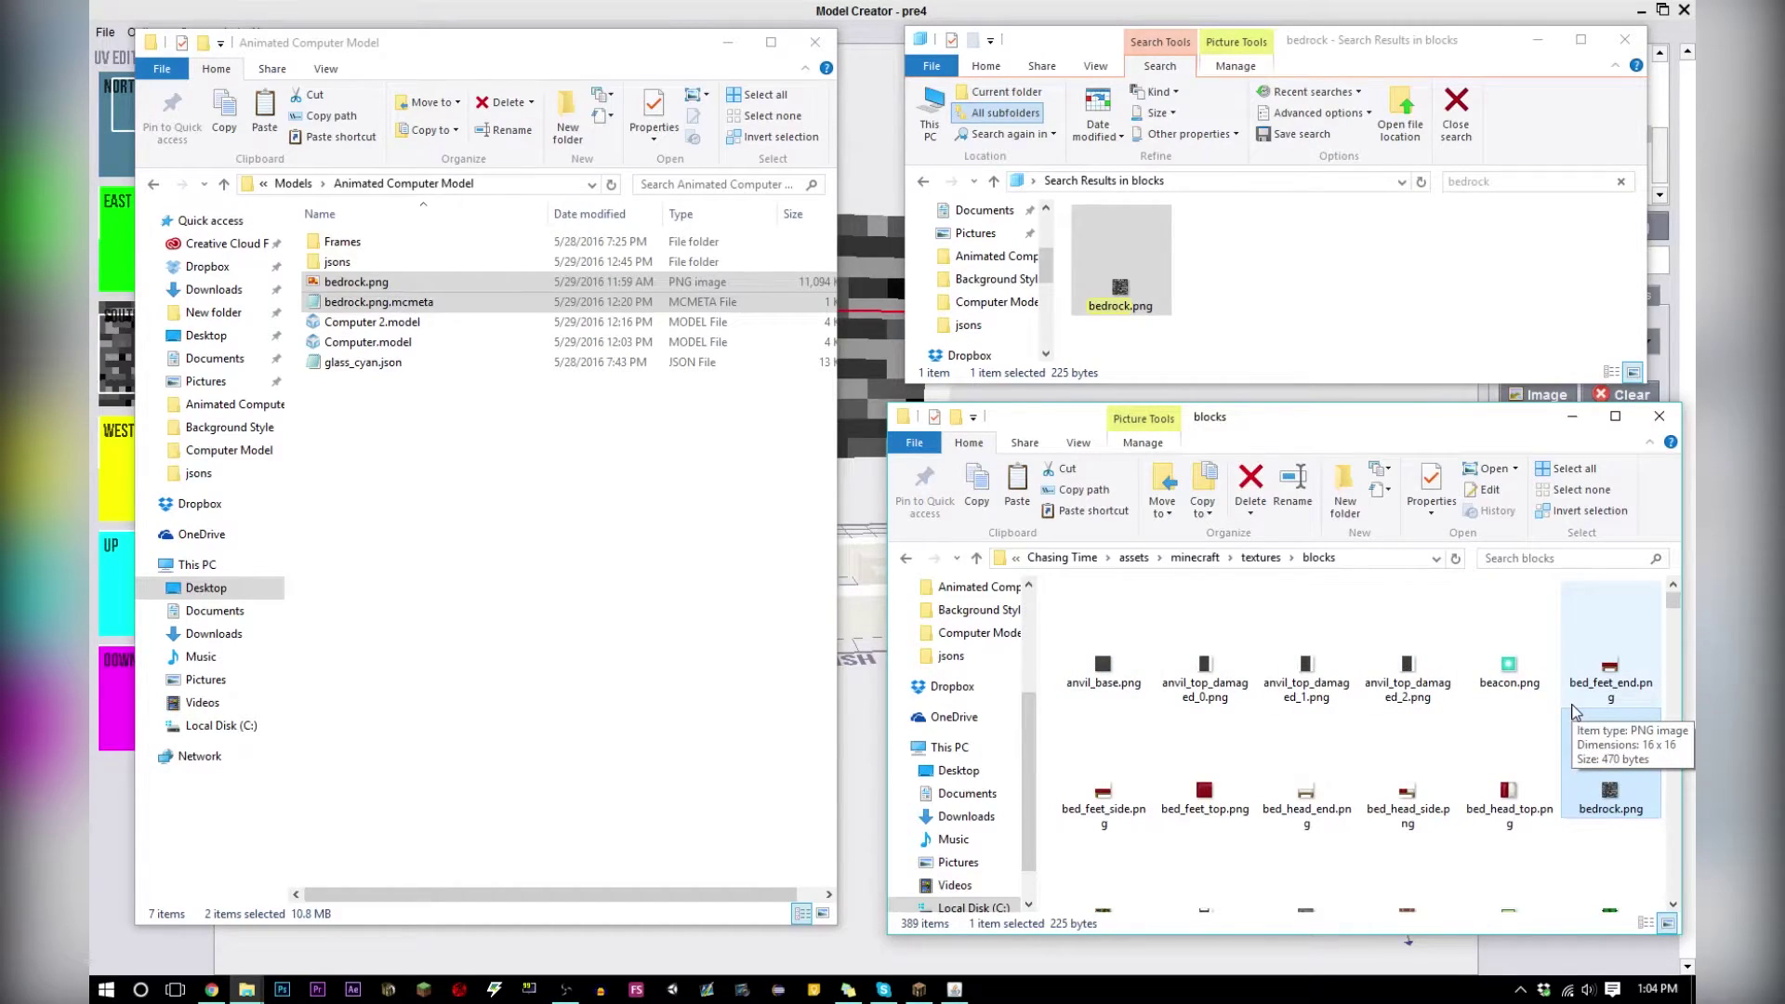
key("Delete")
left_click(502, 450)
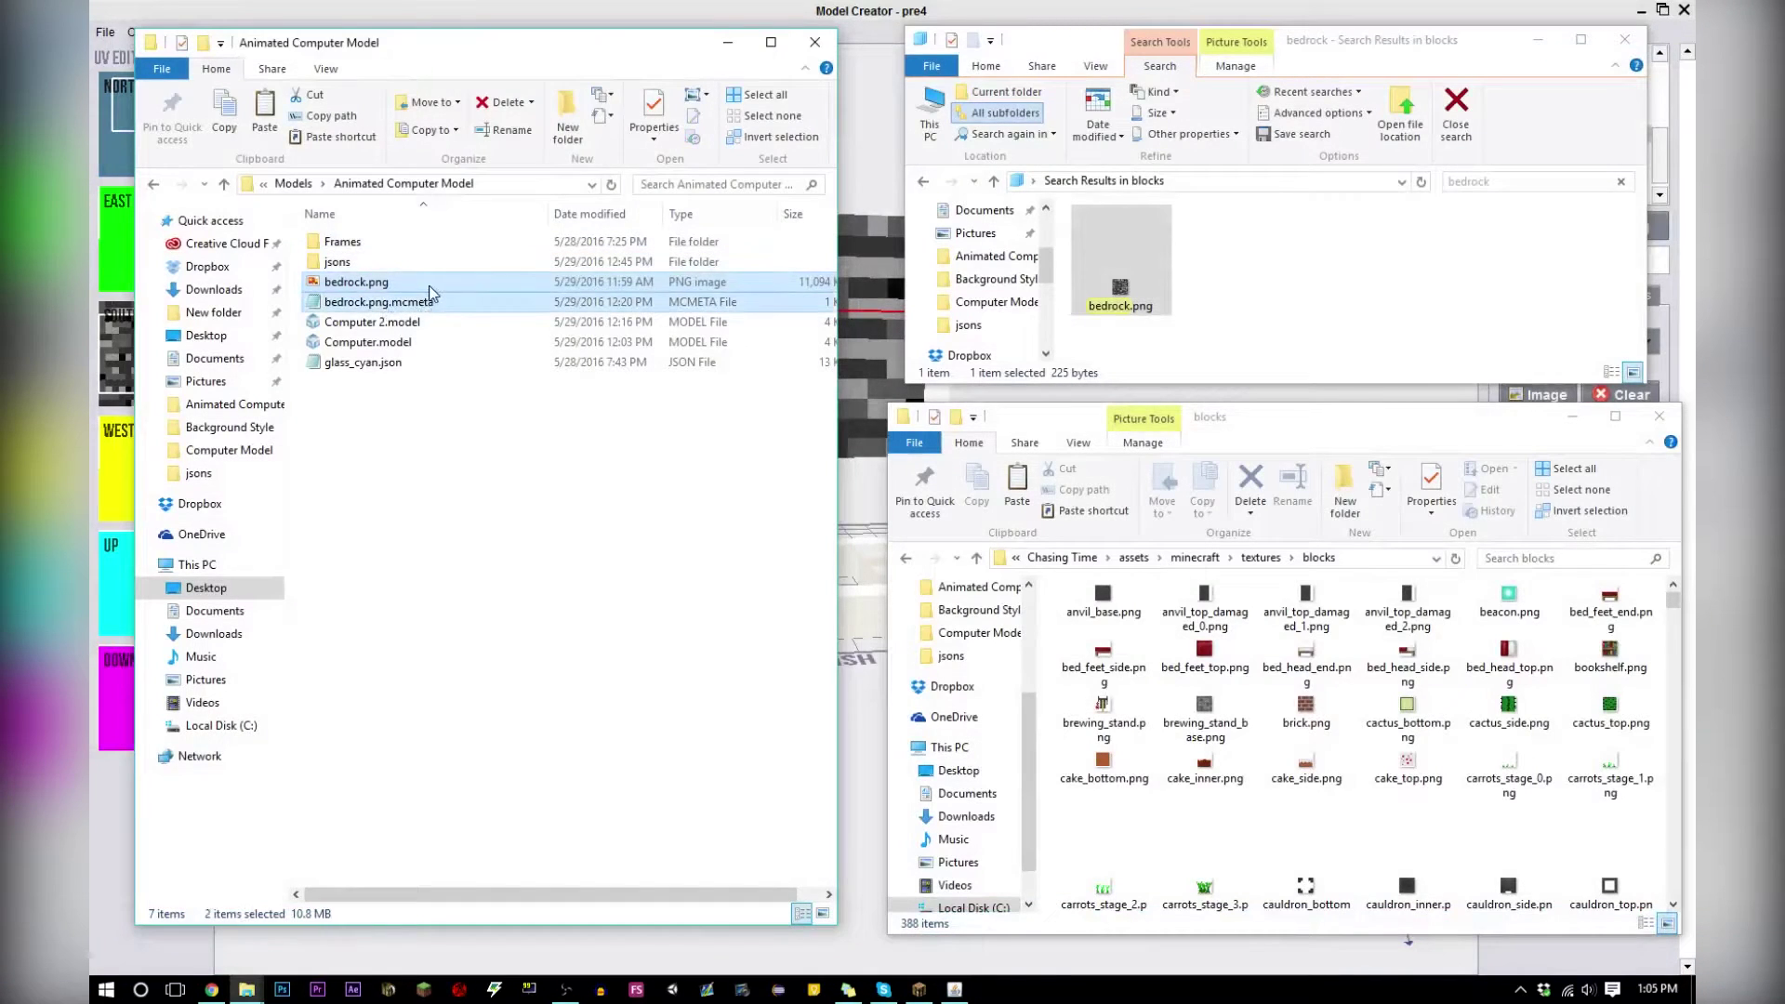
left_click_drag(947, 501, 1060, 588)
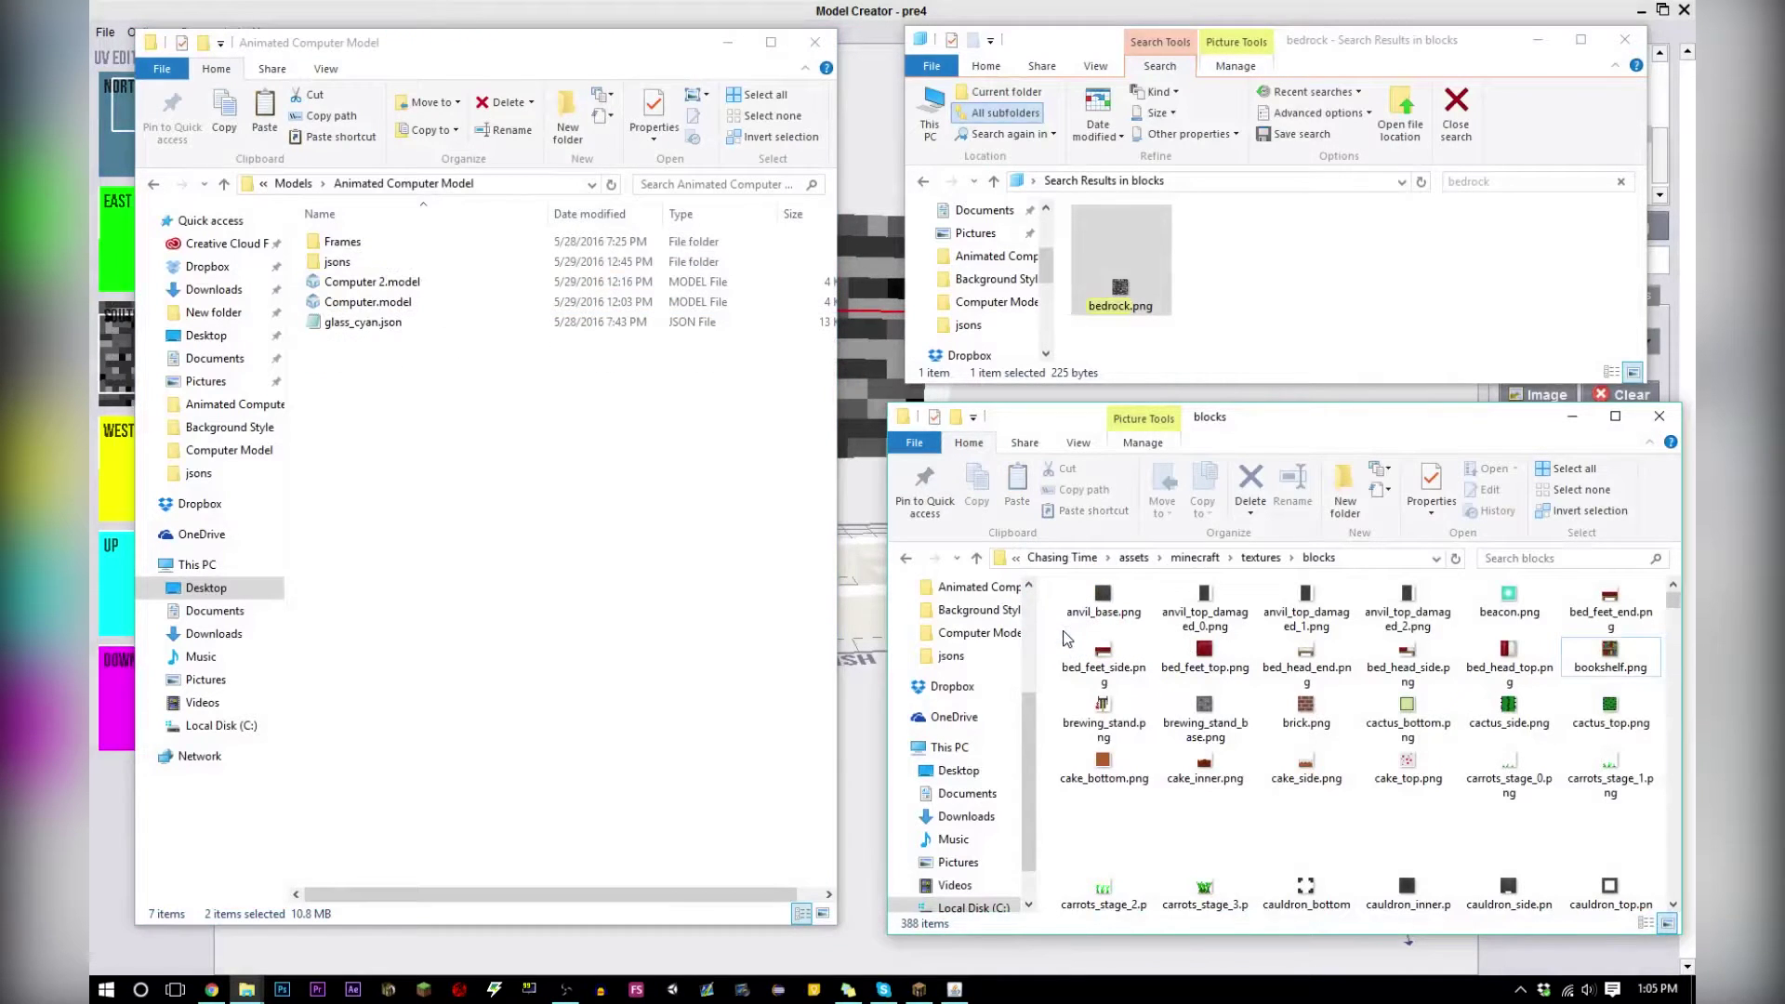
Switch to Minecraft, resume the game and reload the resource packs
left_click(866, 518)
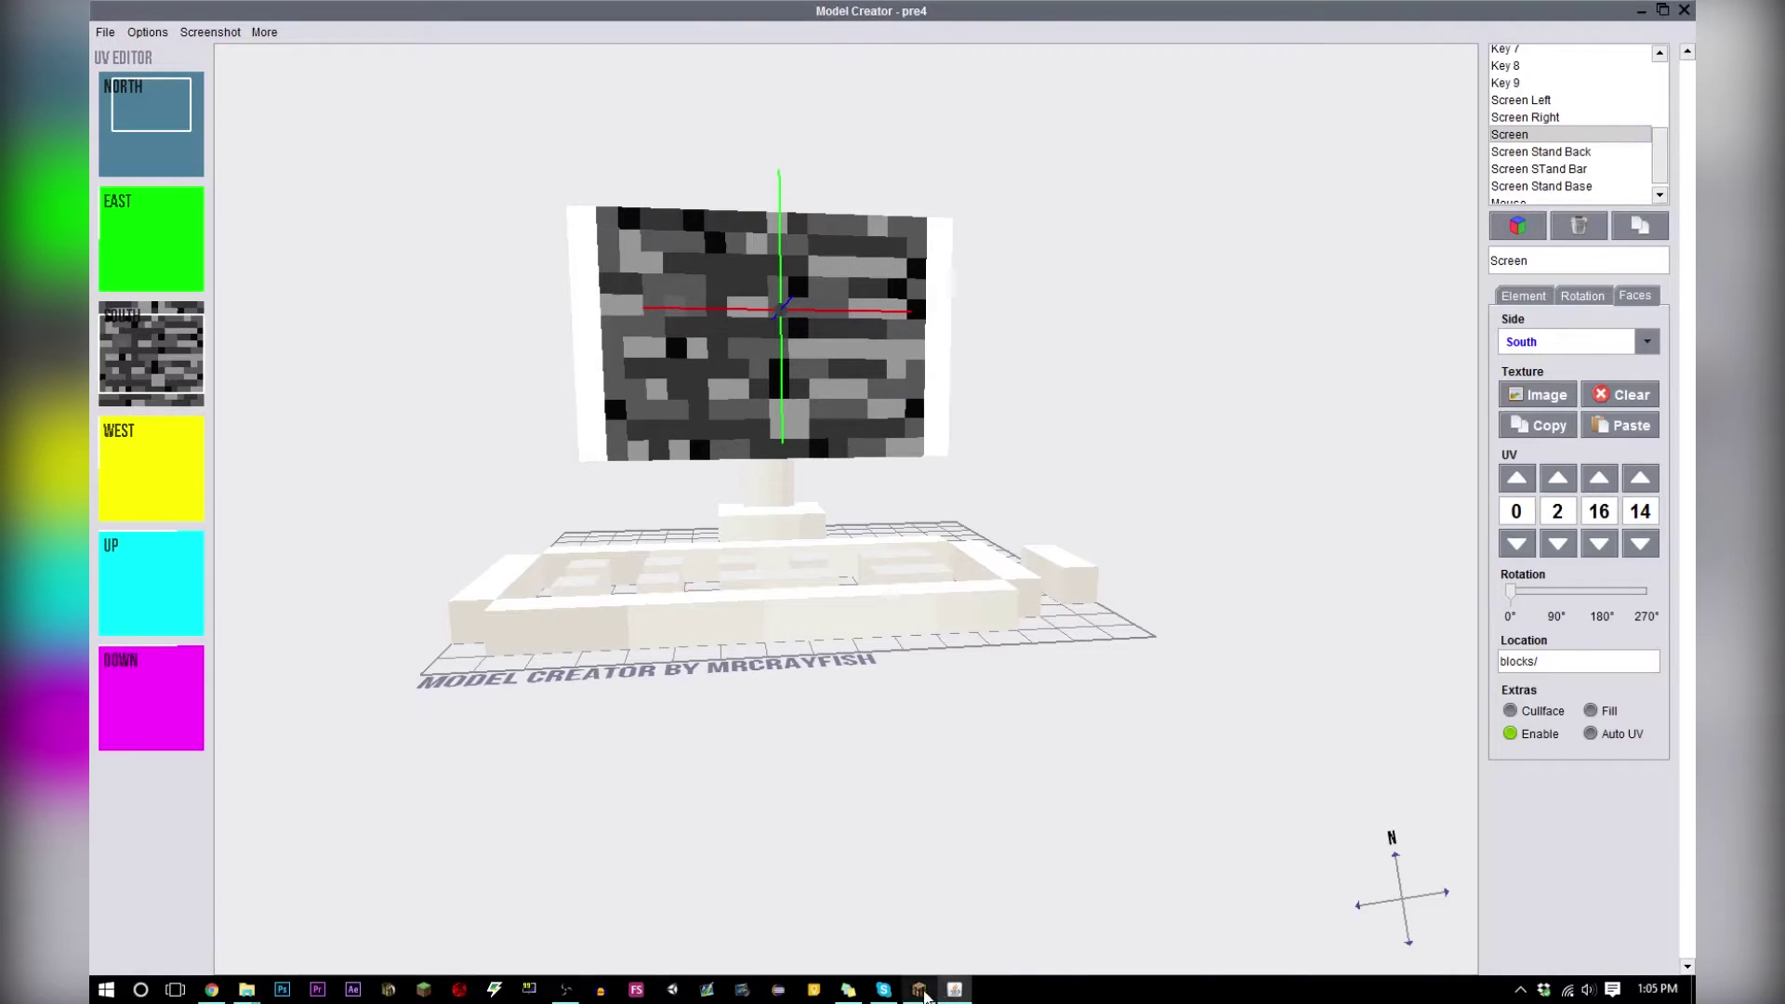
left_click(921, 991)
left_click(879, 292)
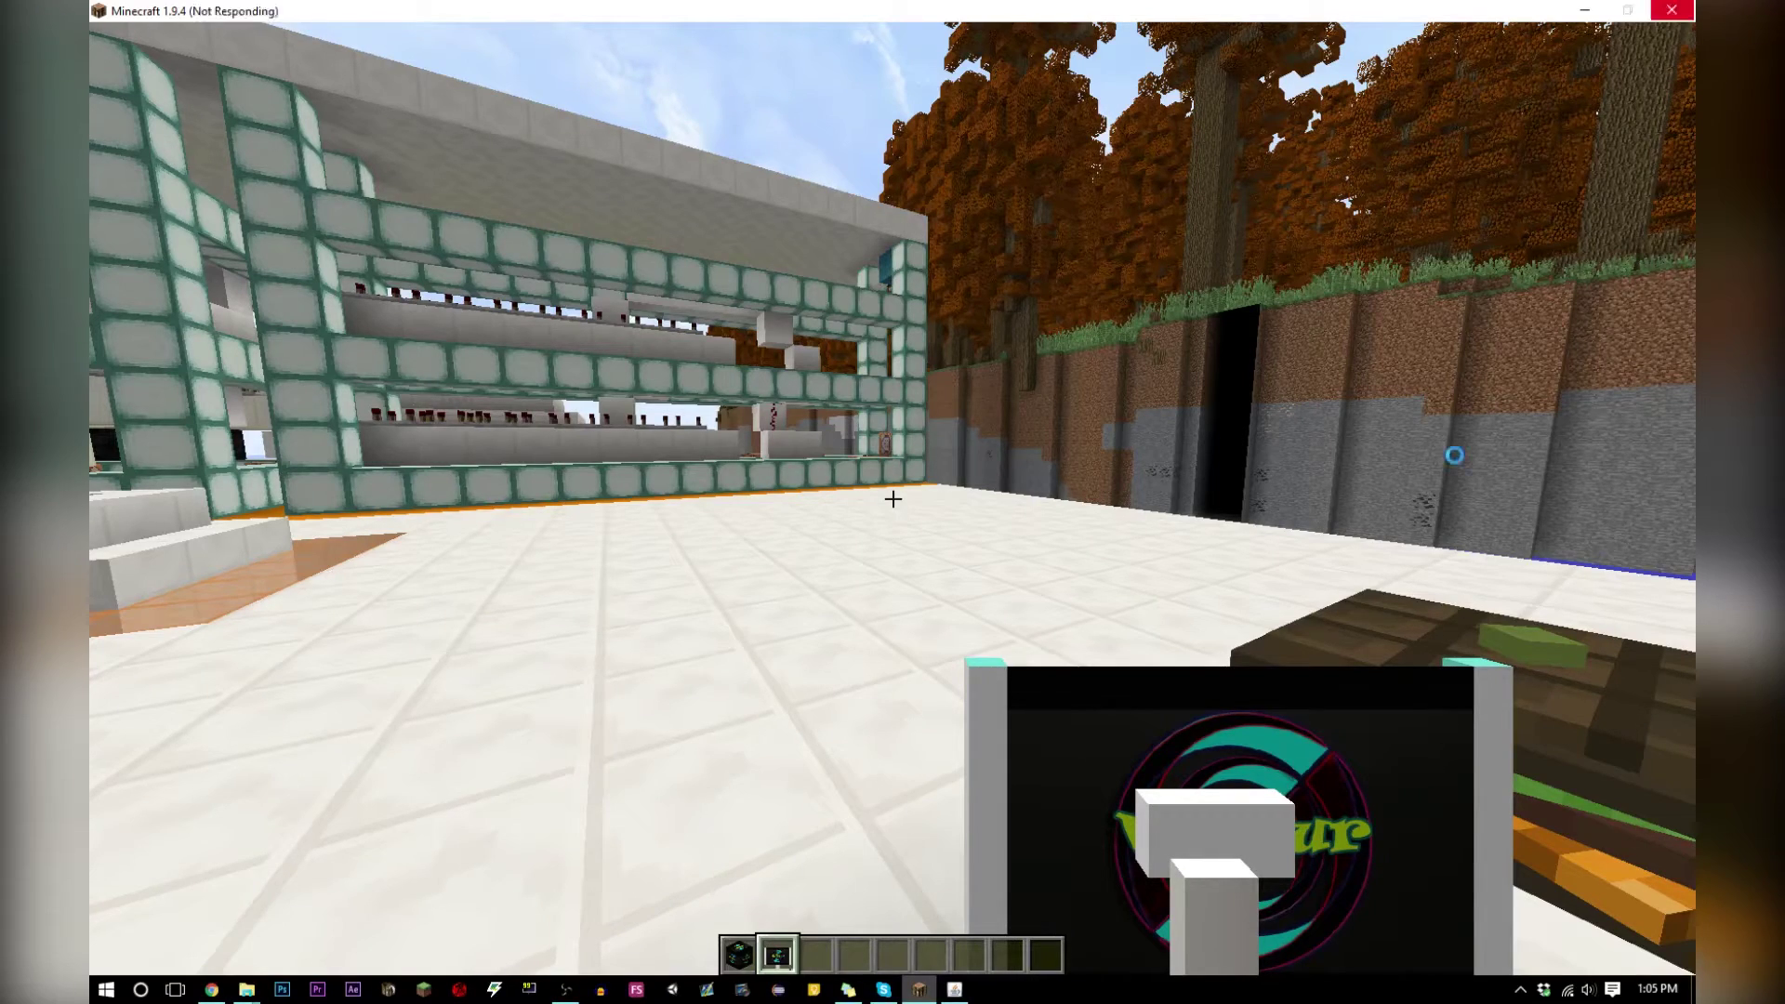
Compare the Bedrock and Cyan Stained Glass items in hand, examine the placed computer's screen up close, and pause the game
scroll(892, 500, "up", 1)
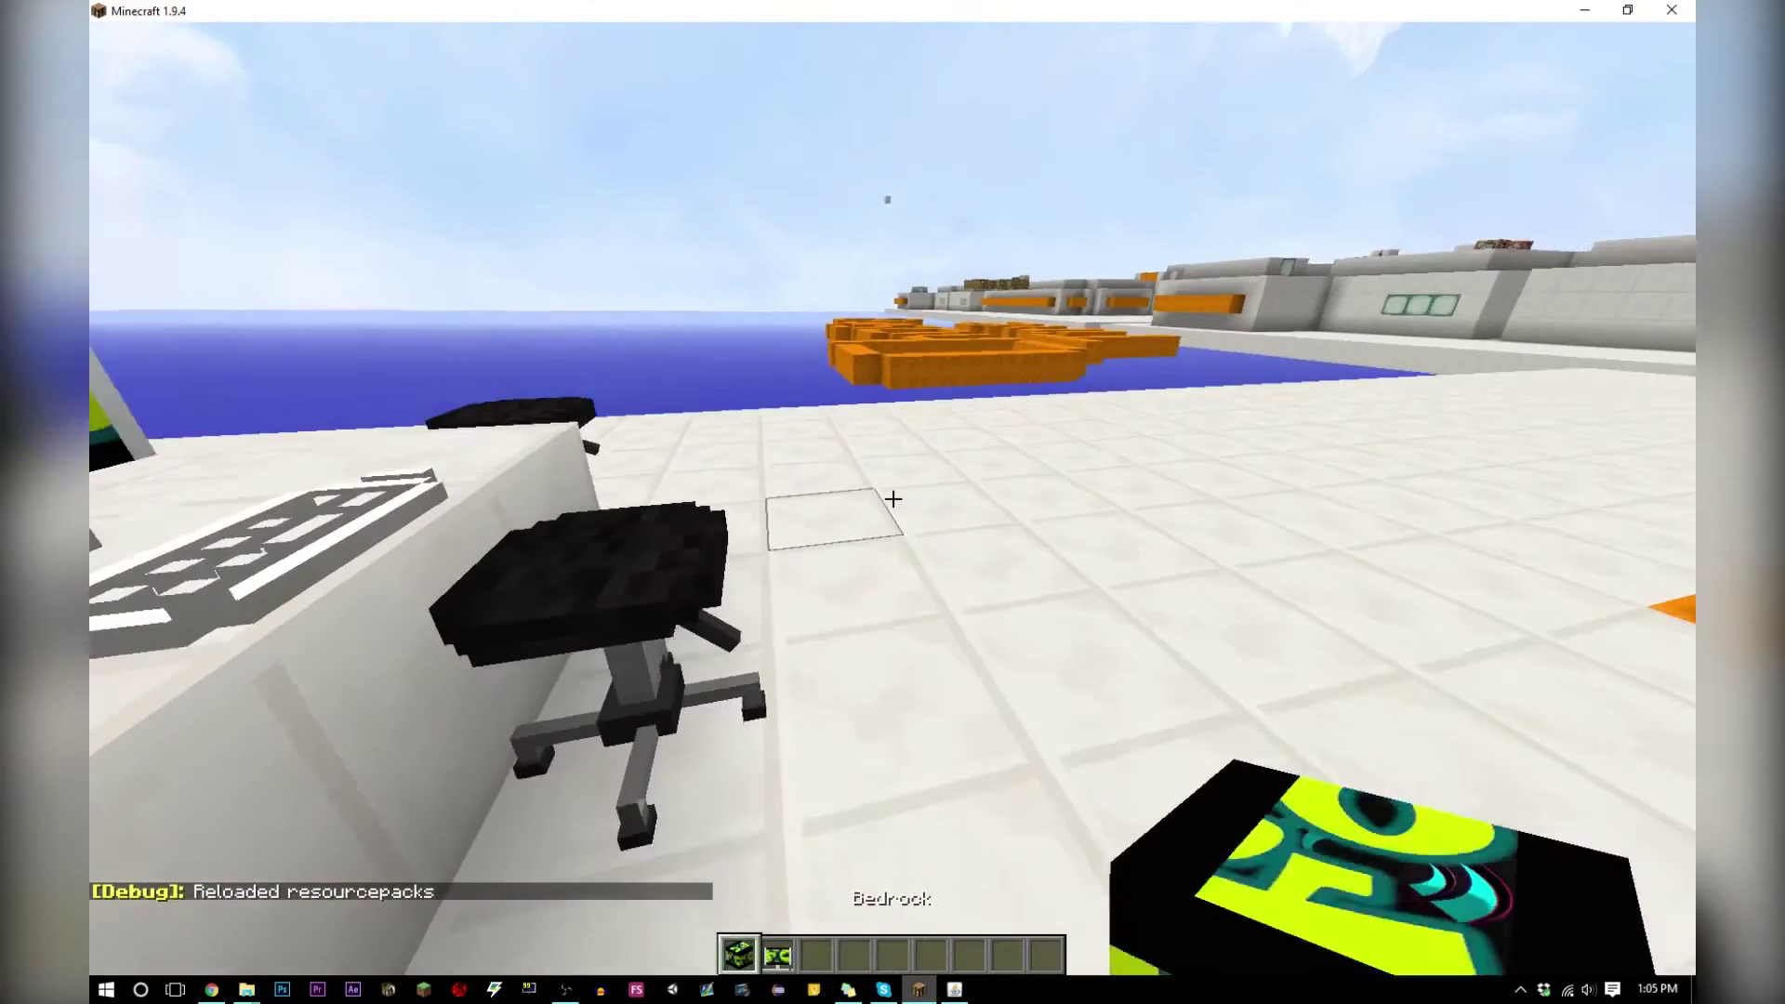
scroll(893, 499, "down", 1)
scroll(893, 499, "up", 1)
scroll(893, 499, "down", 1)
scroll(893, 500, "down", 1)
scroll(893, 499, "up", 1)
scroll(893, 499, "down", 1)
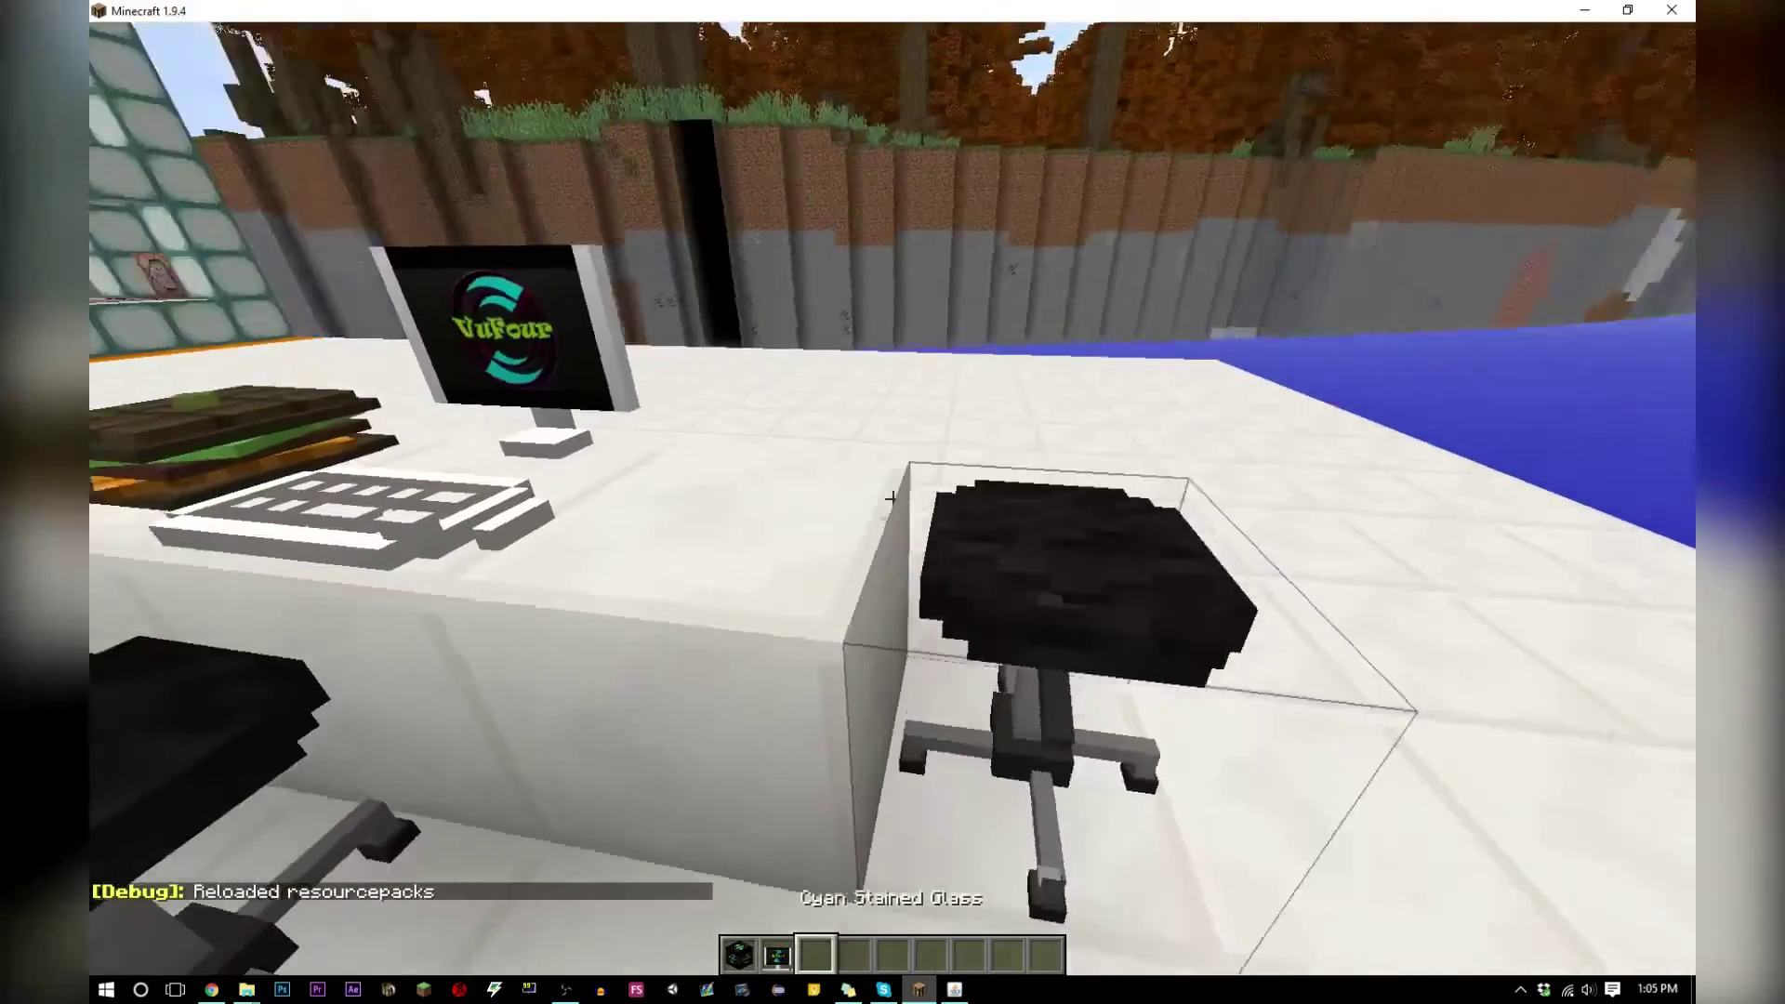
key("w")
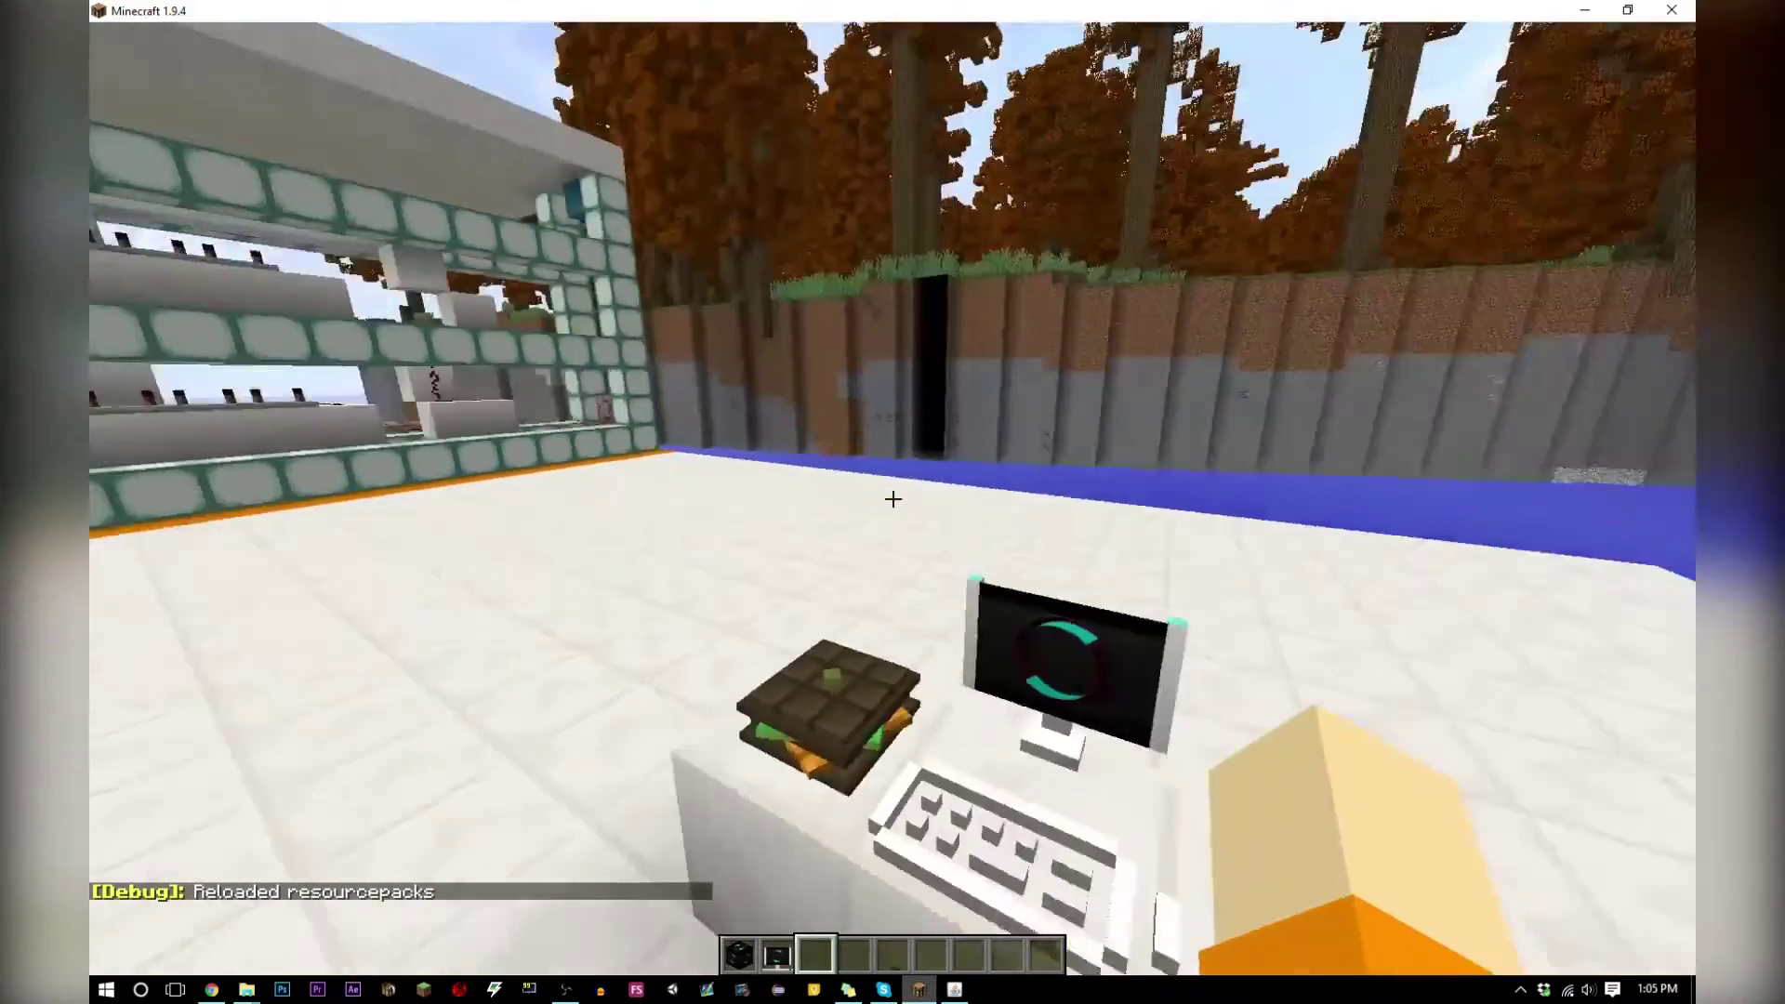
key("Escape")
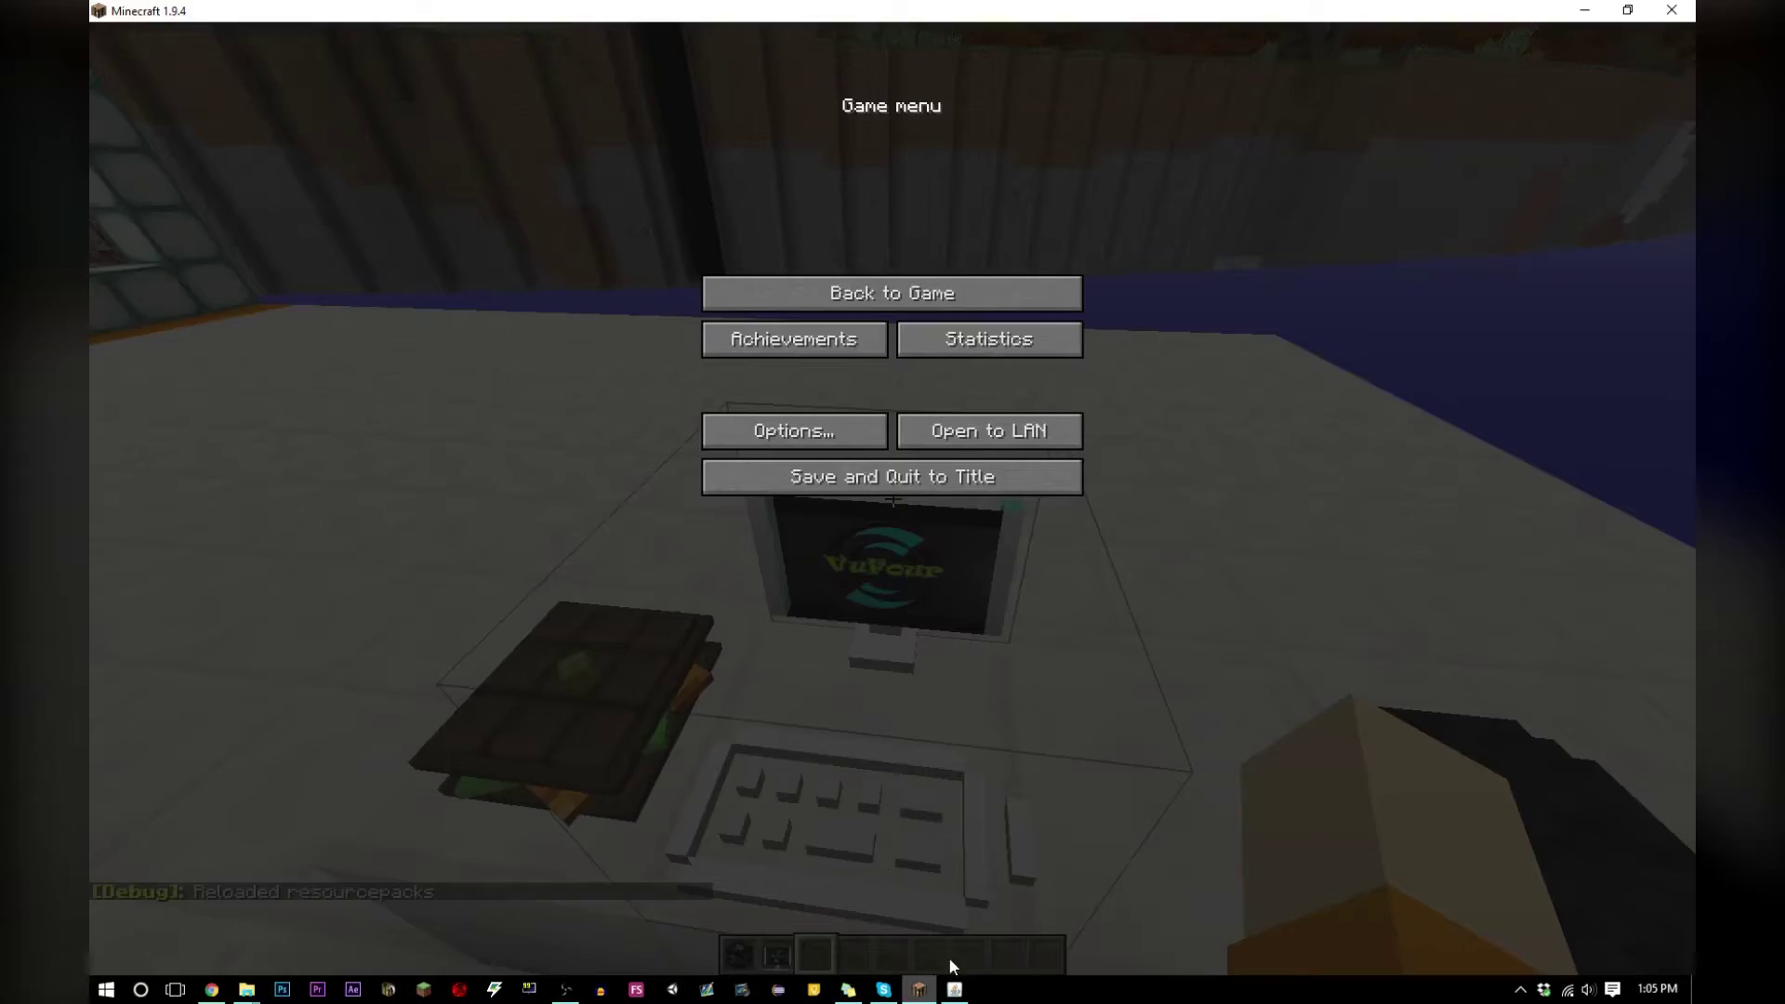
Switch to Model Creator and view the computer model's bedrock-textured screen from several angles
left_click(955, 989)
right_click_drag(633, 386, 835, 386)
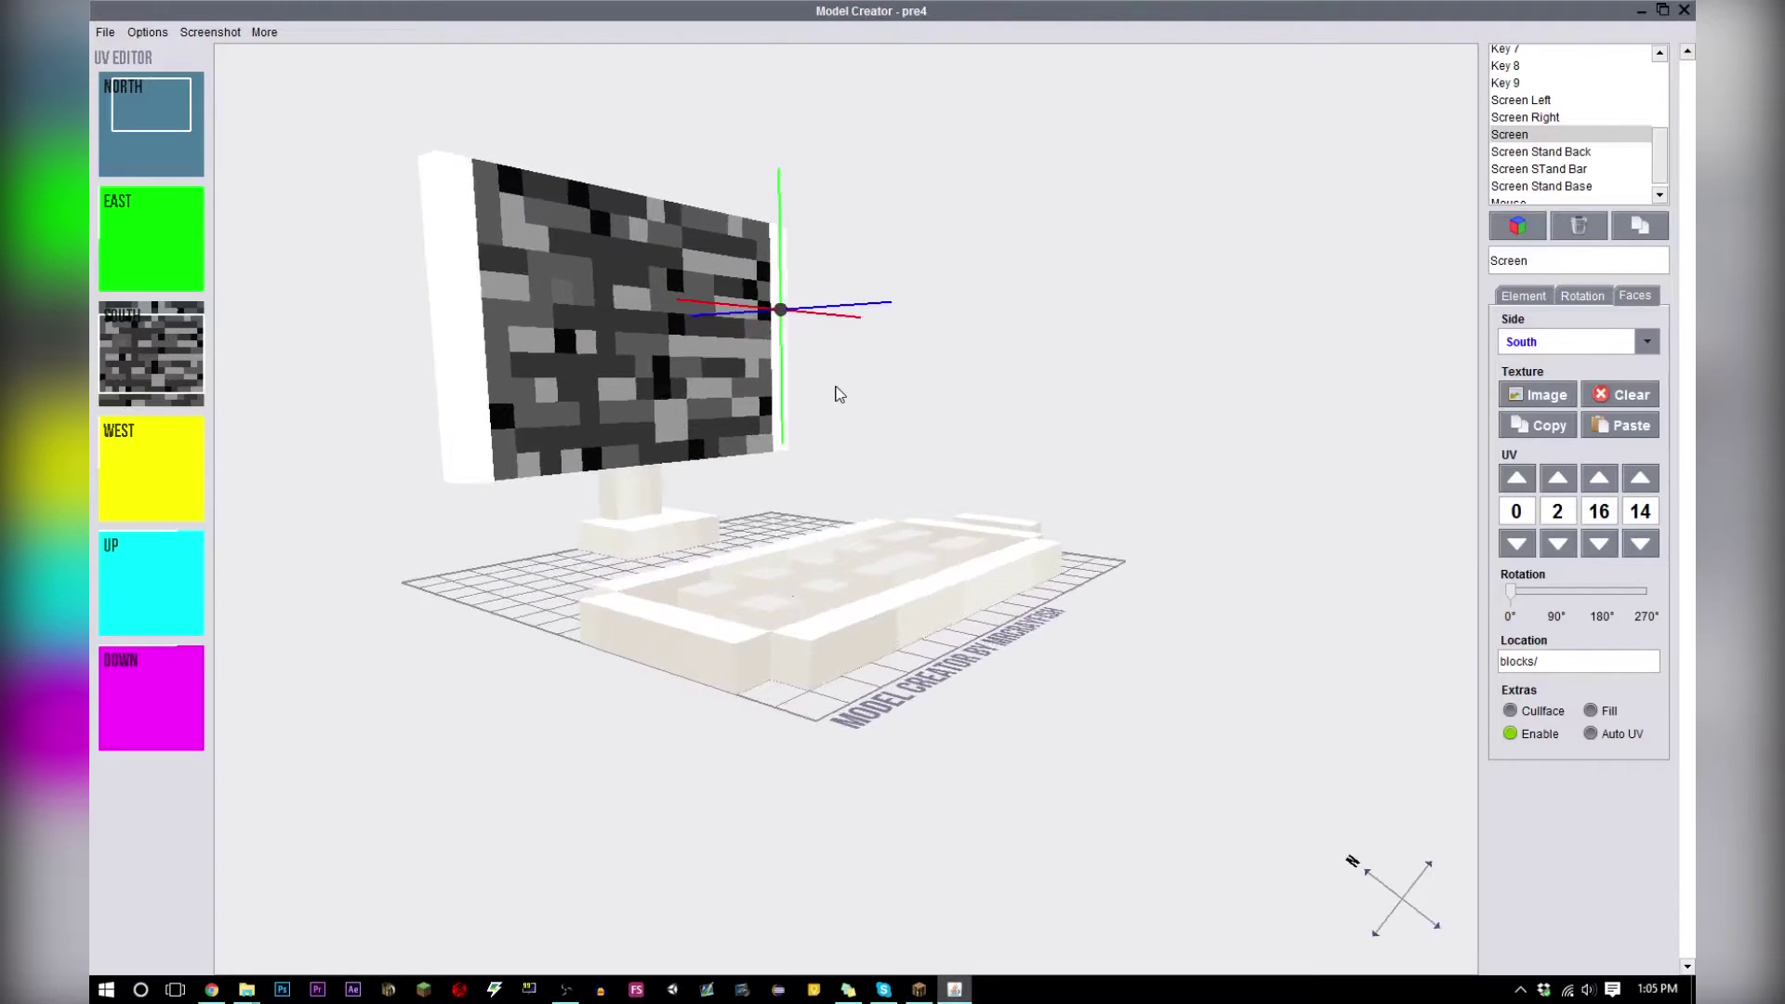
left_click_drag(839, 395, 582, 450)
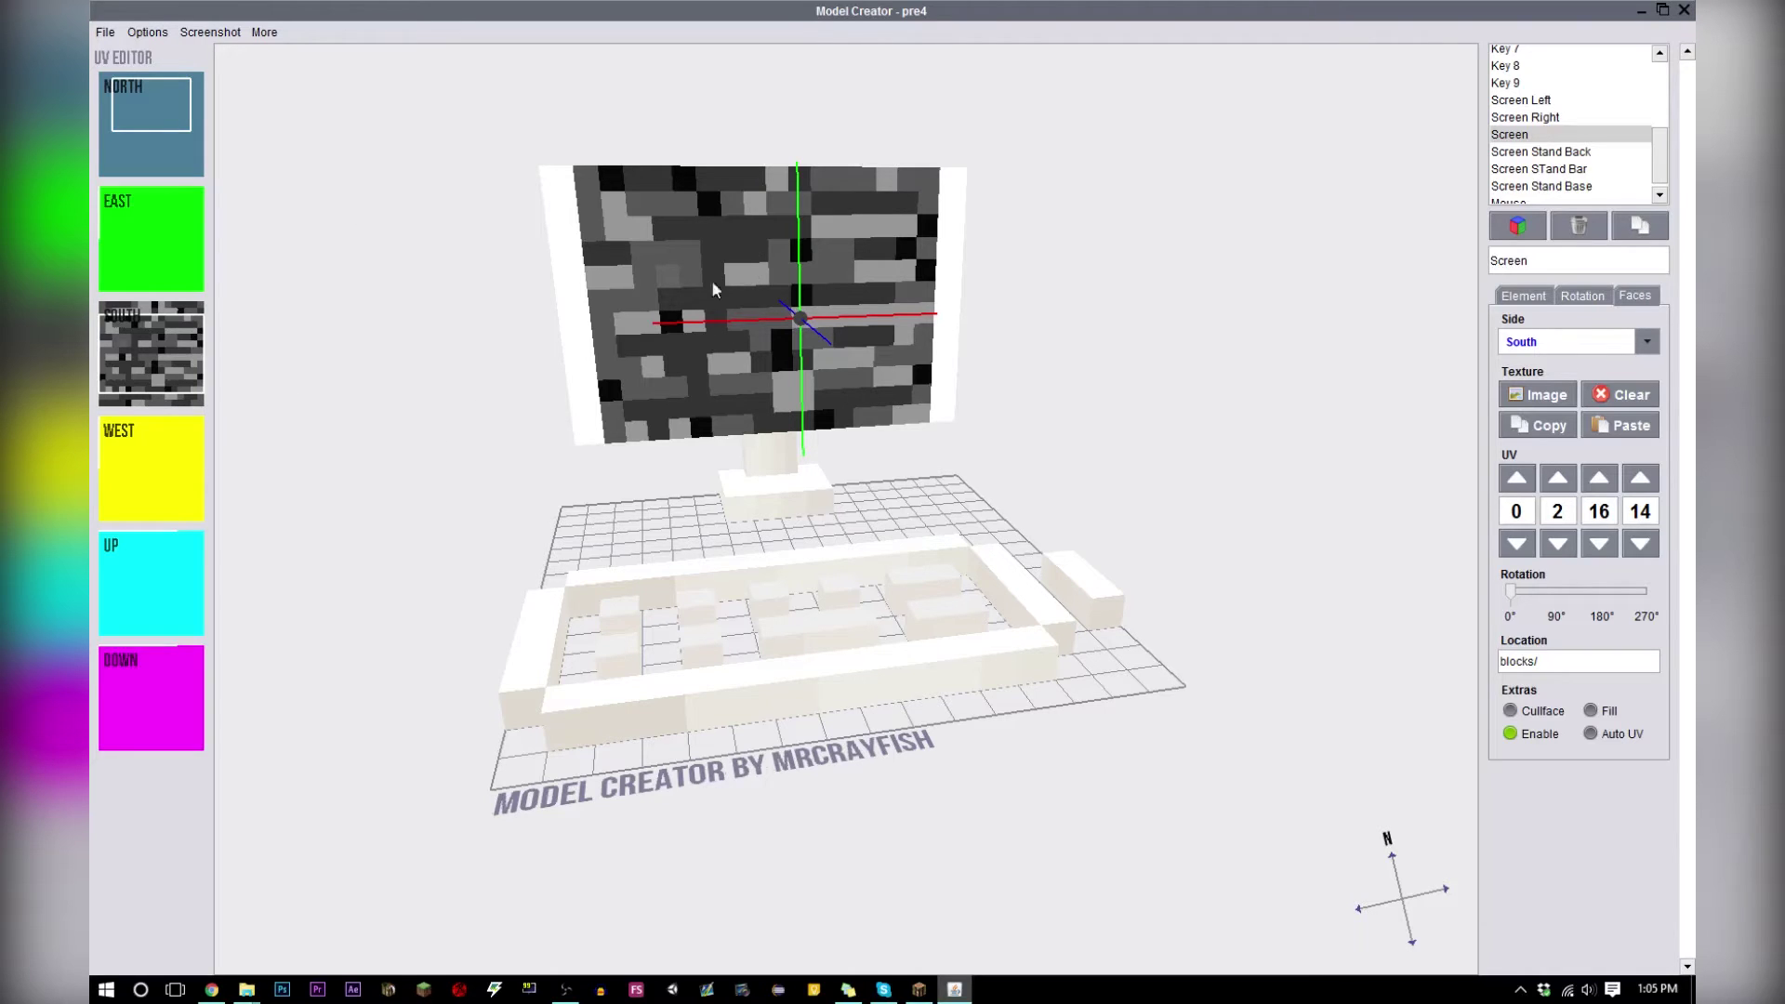
left_click_drag(711, 281, 567, 411)
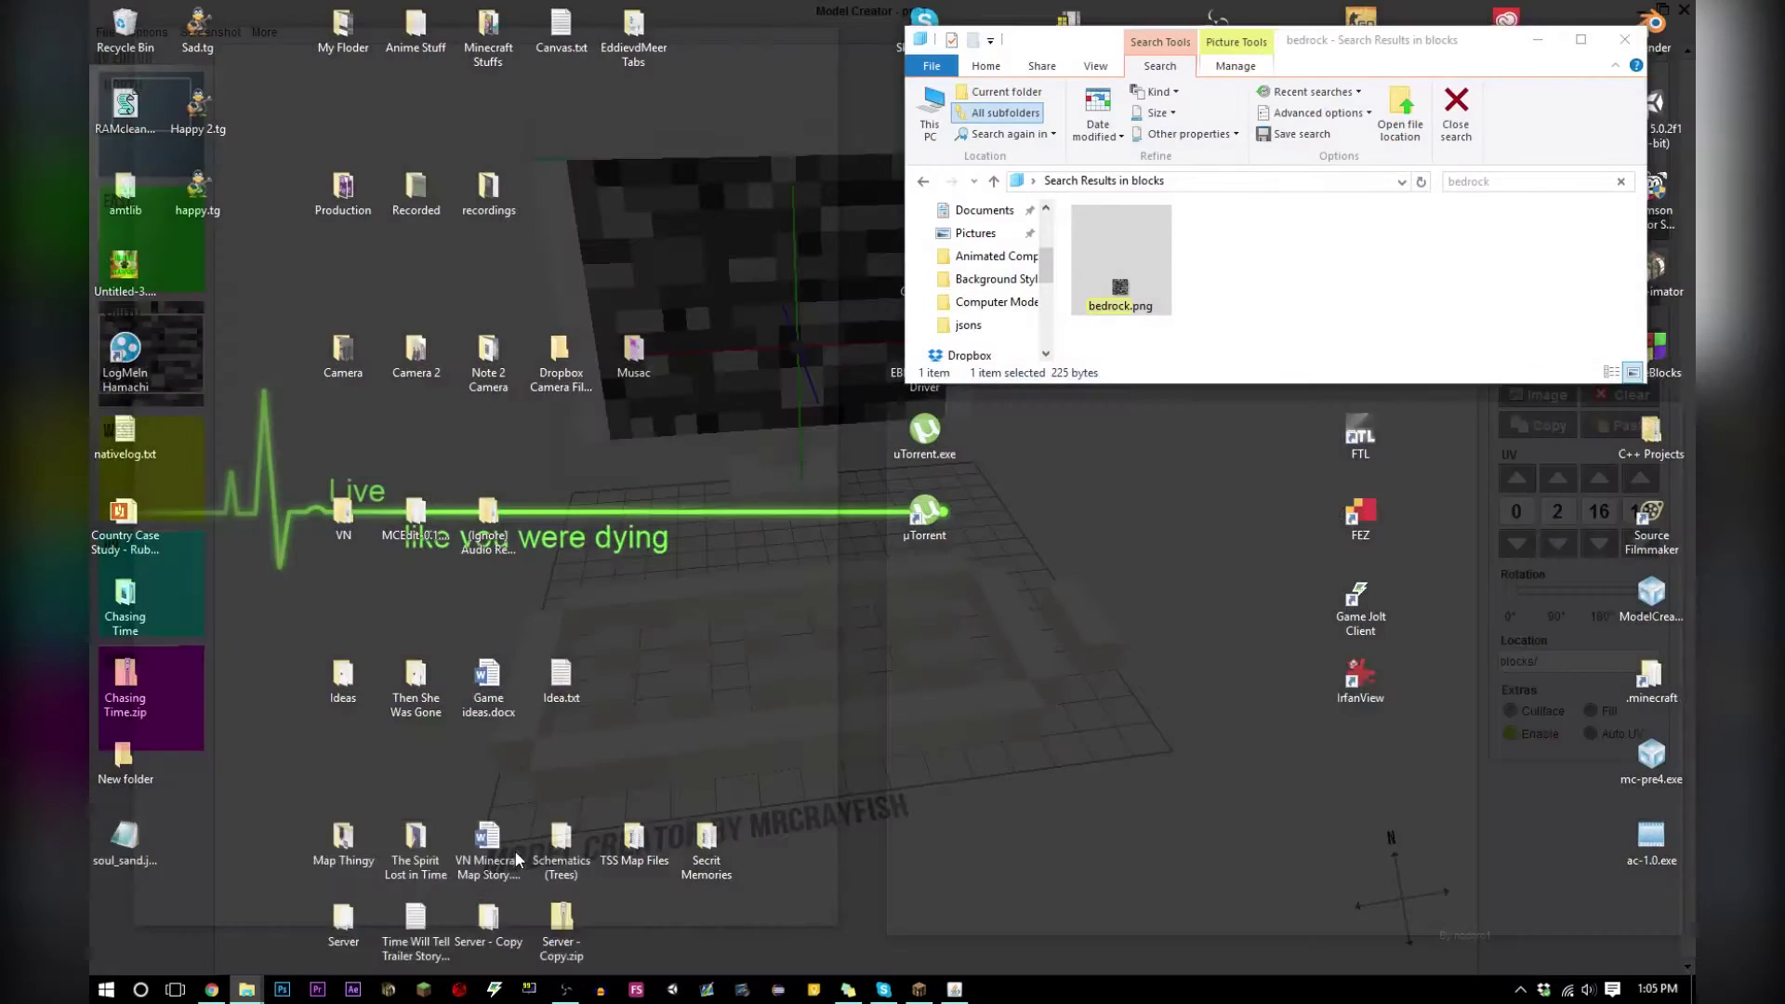
Bring up the textures/blocks and Animated Computer Model folders to review their files, and return to Model Creator
left_click(515, 852)
left_click(302, 888)
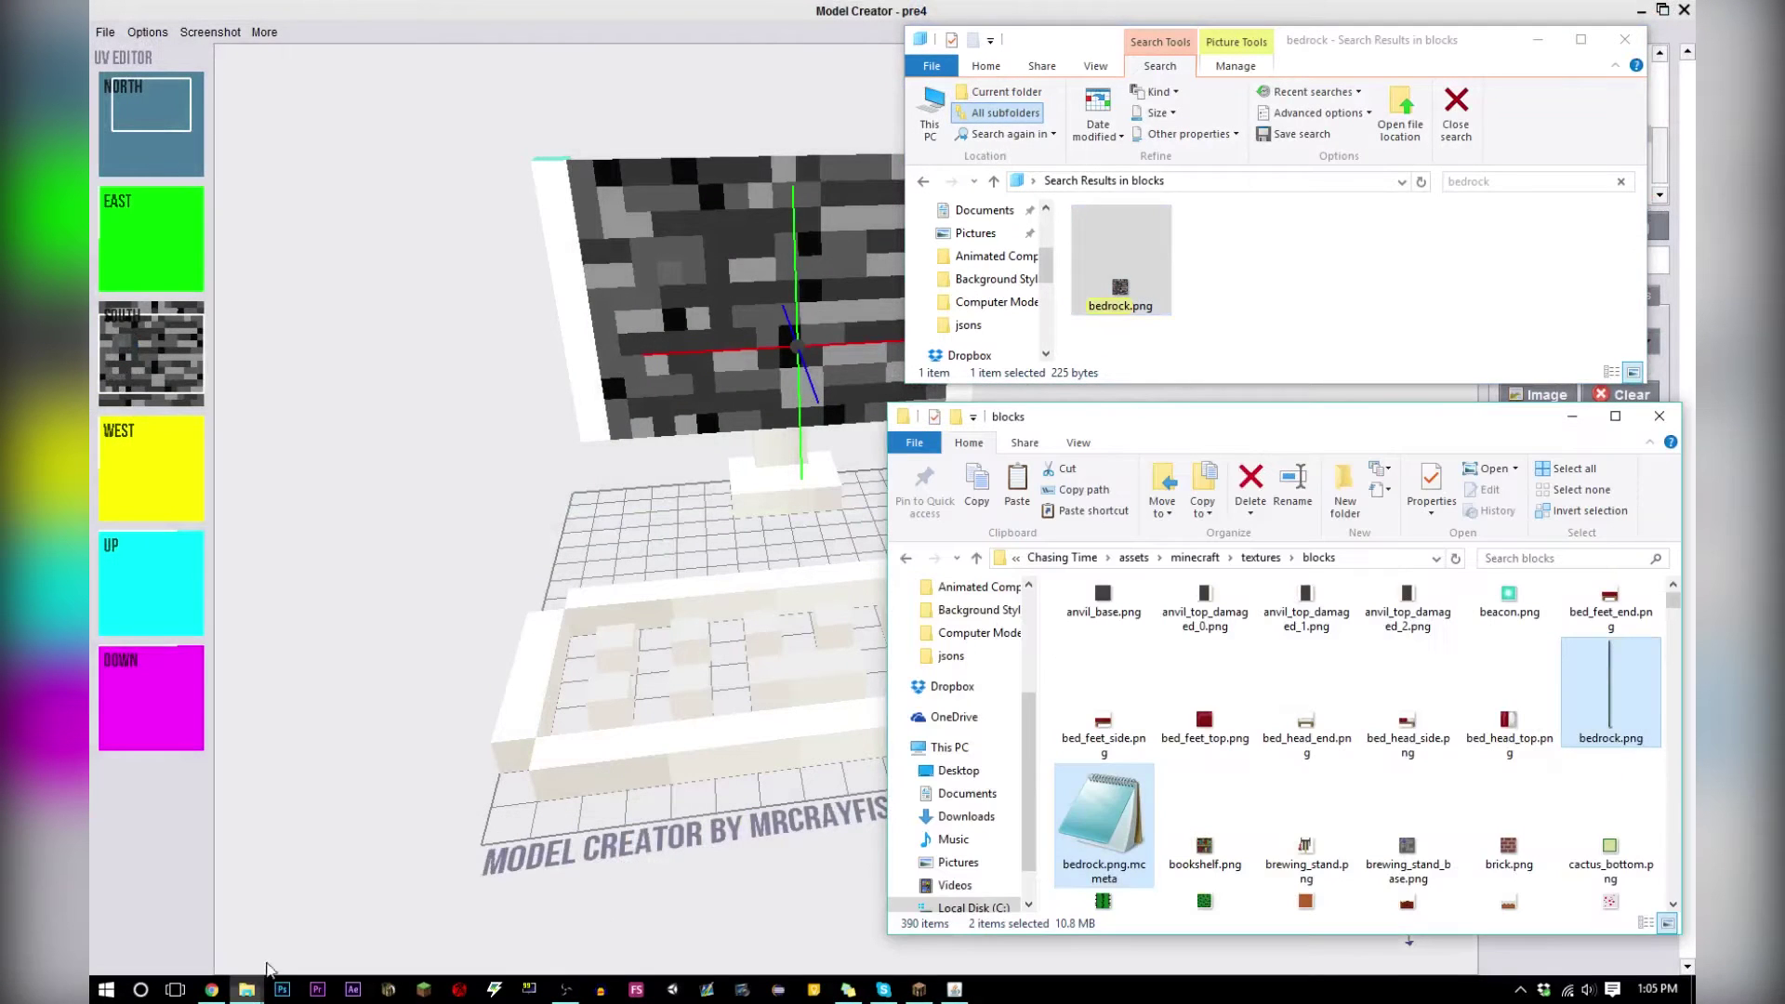
mouse_move(246, 987)
left_click(141, 910)
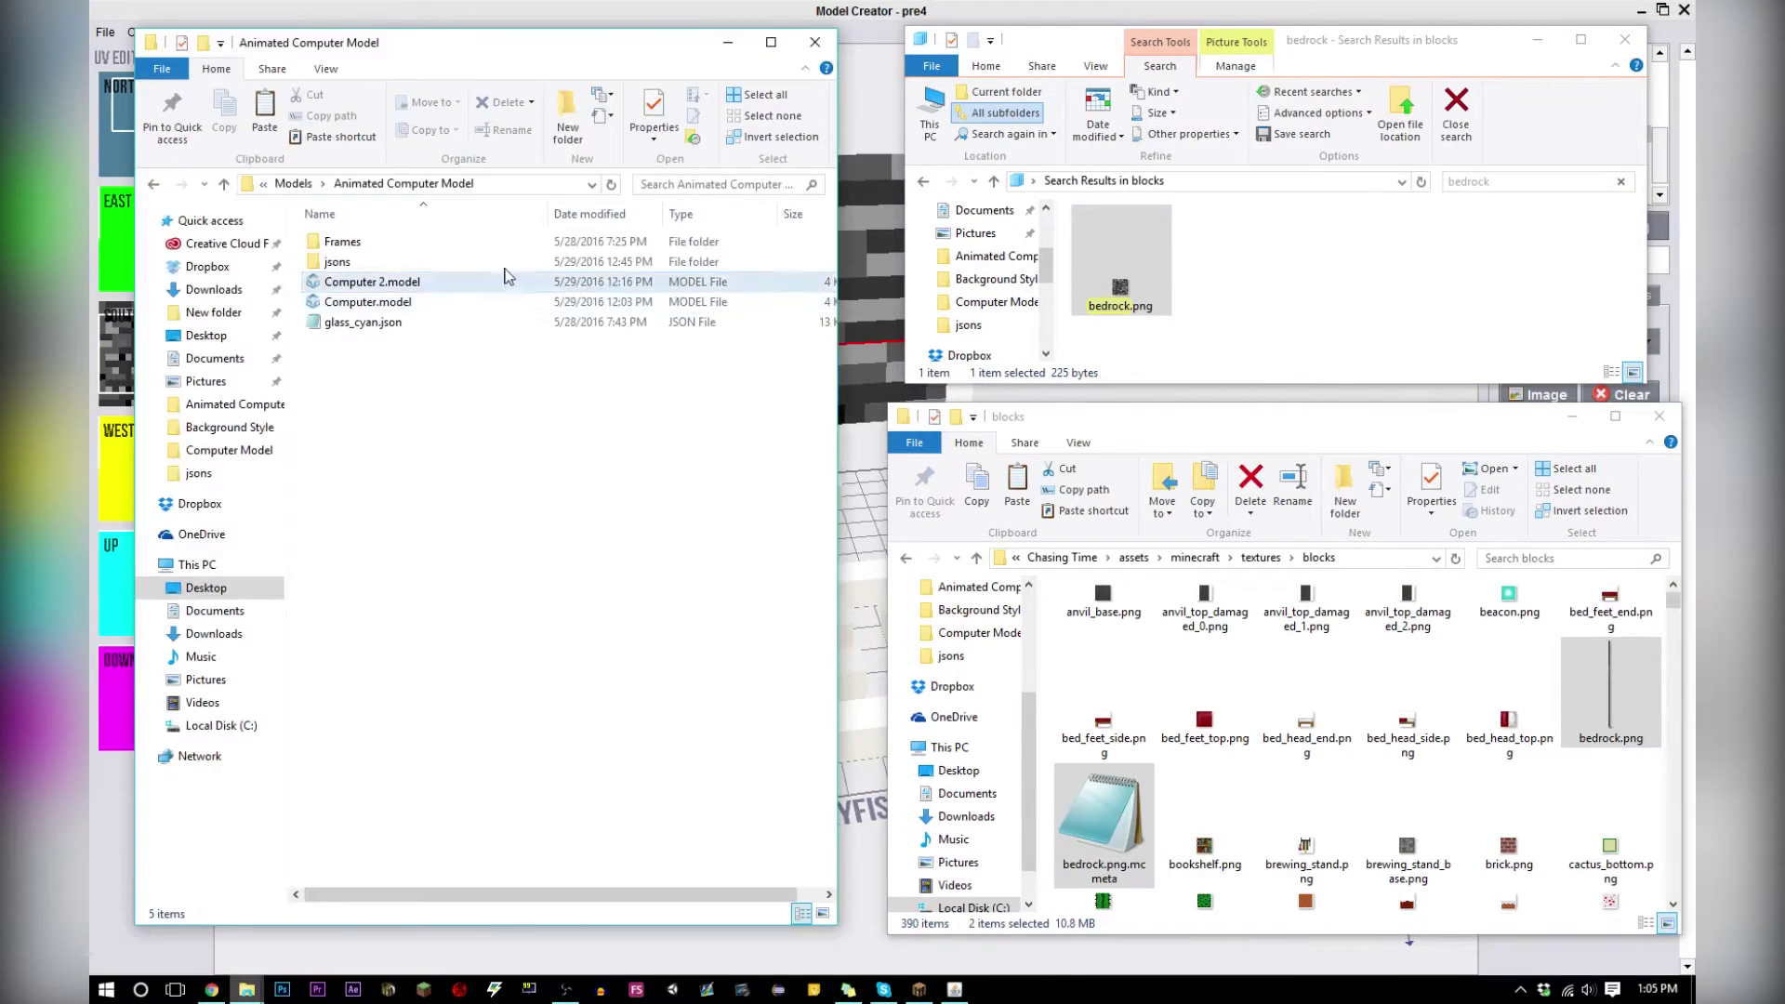
left_click(879, 367)
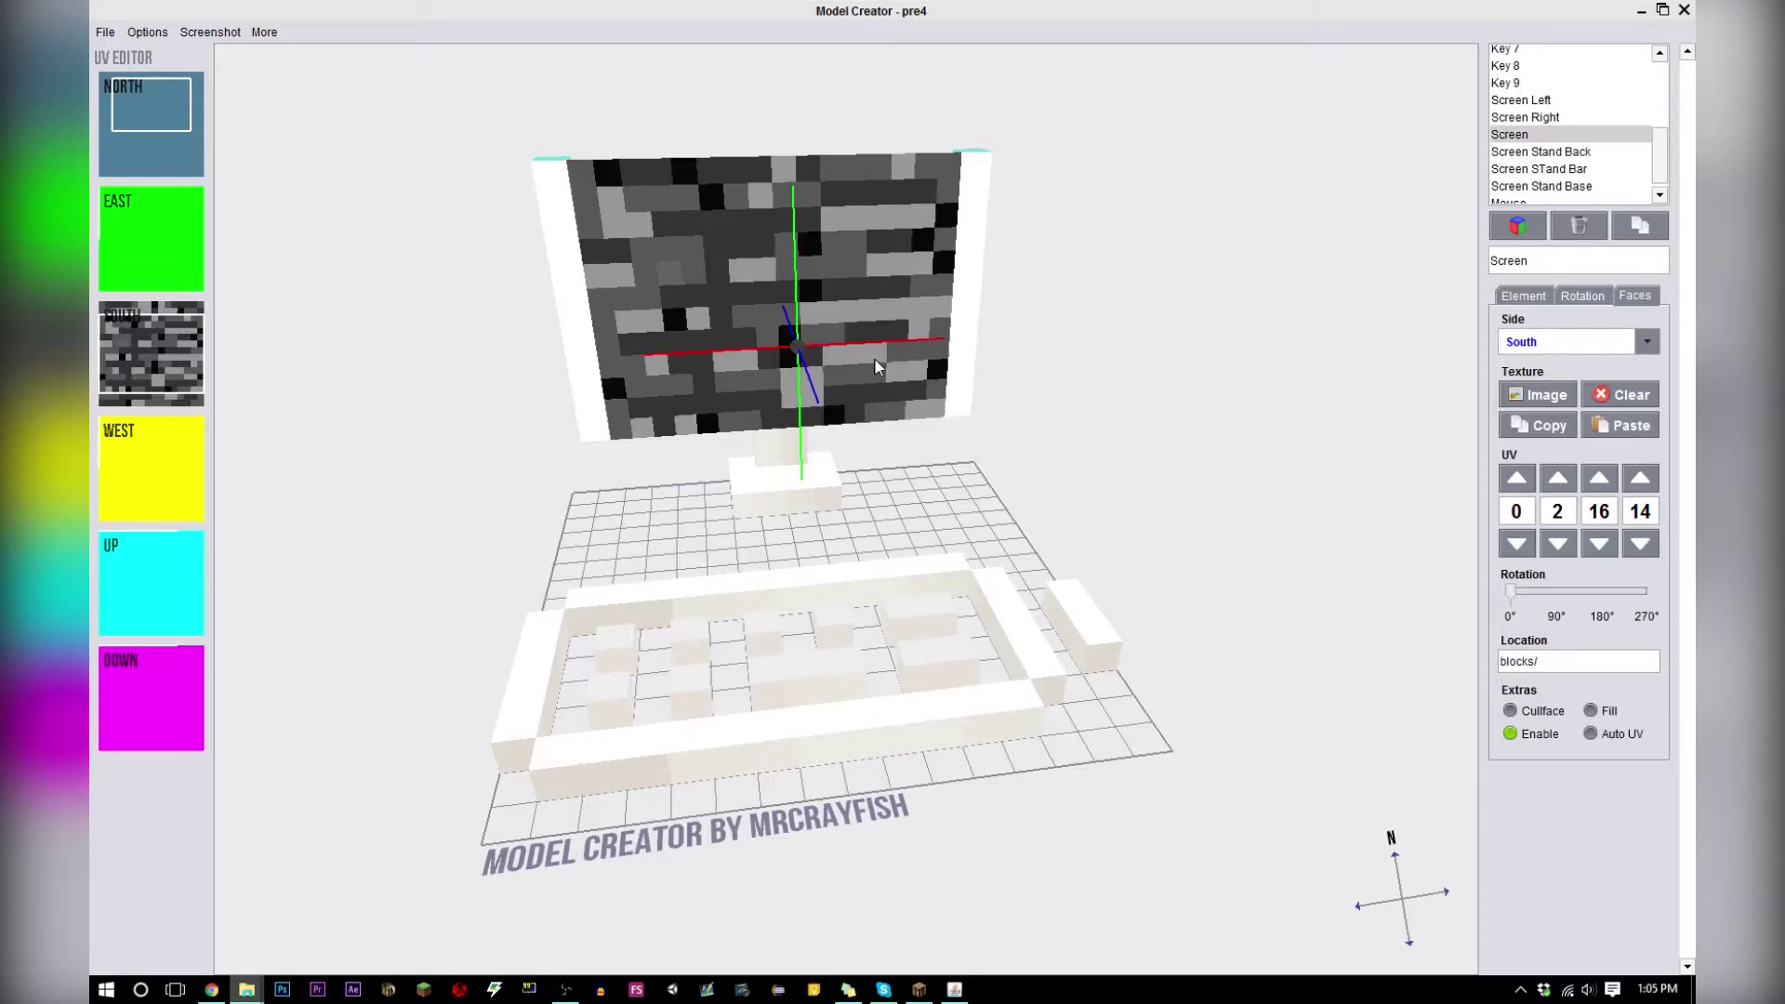
Switch to Minecraft, resume the game and examine the computer's animated screen up close and from a distance
left_click(919, 989)
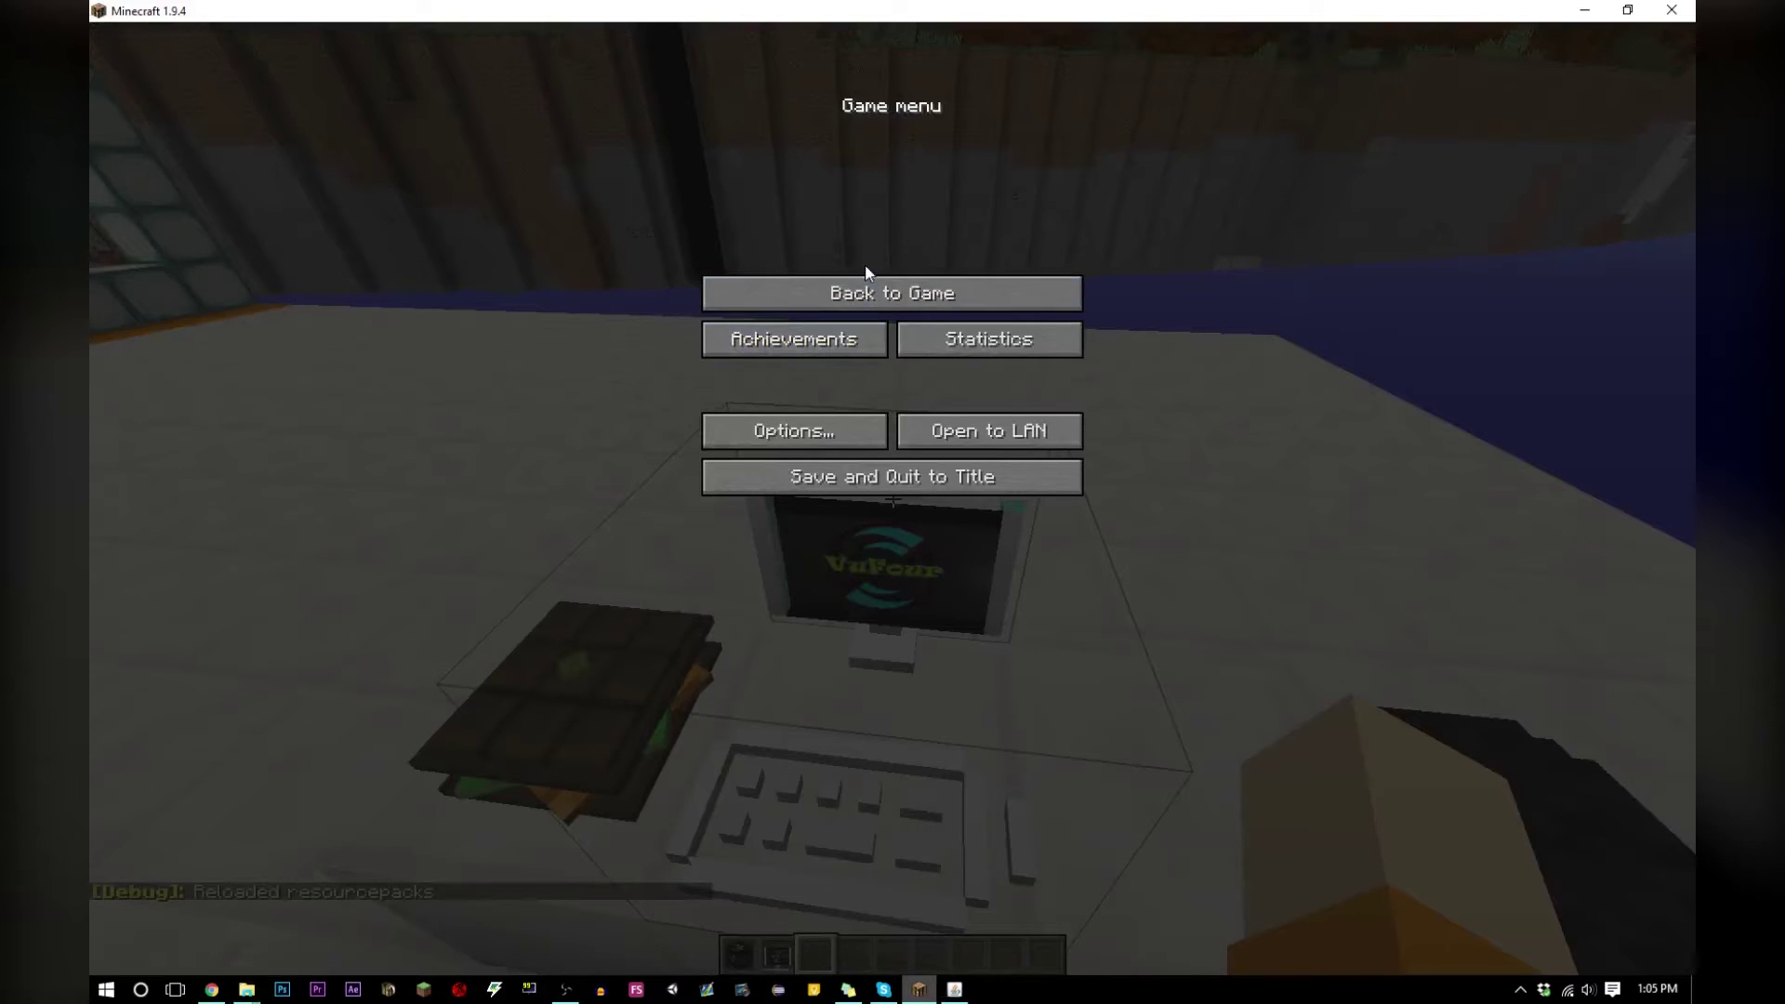
left_click(872, 294)
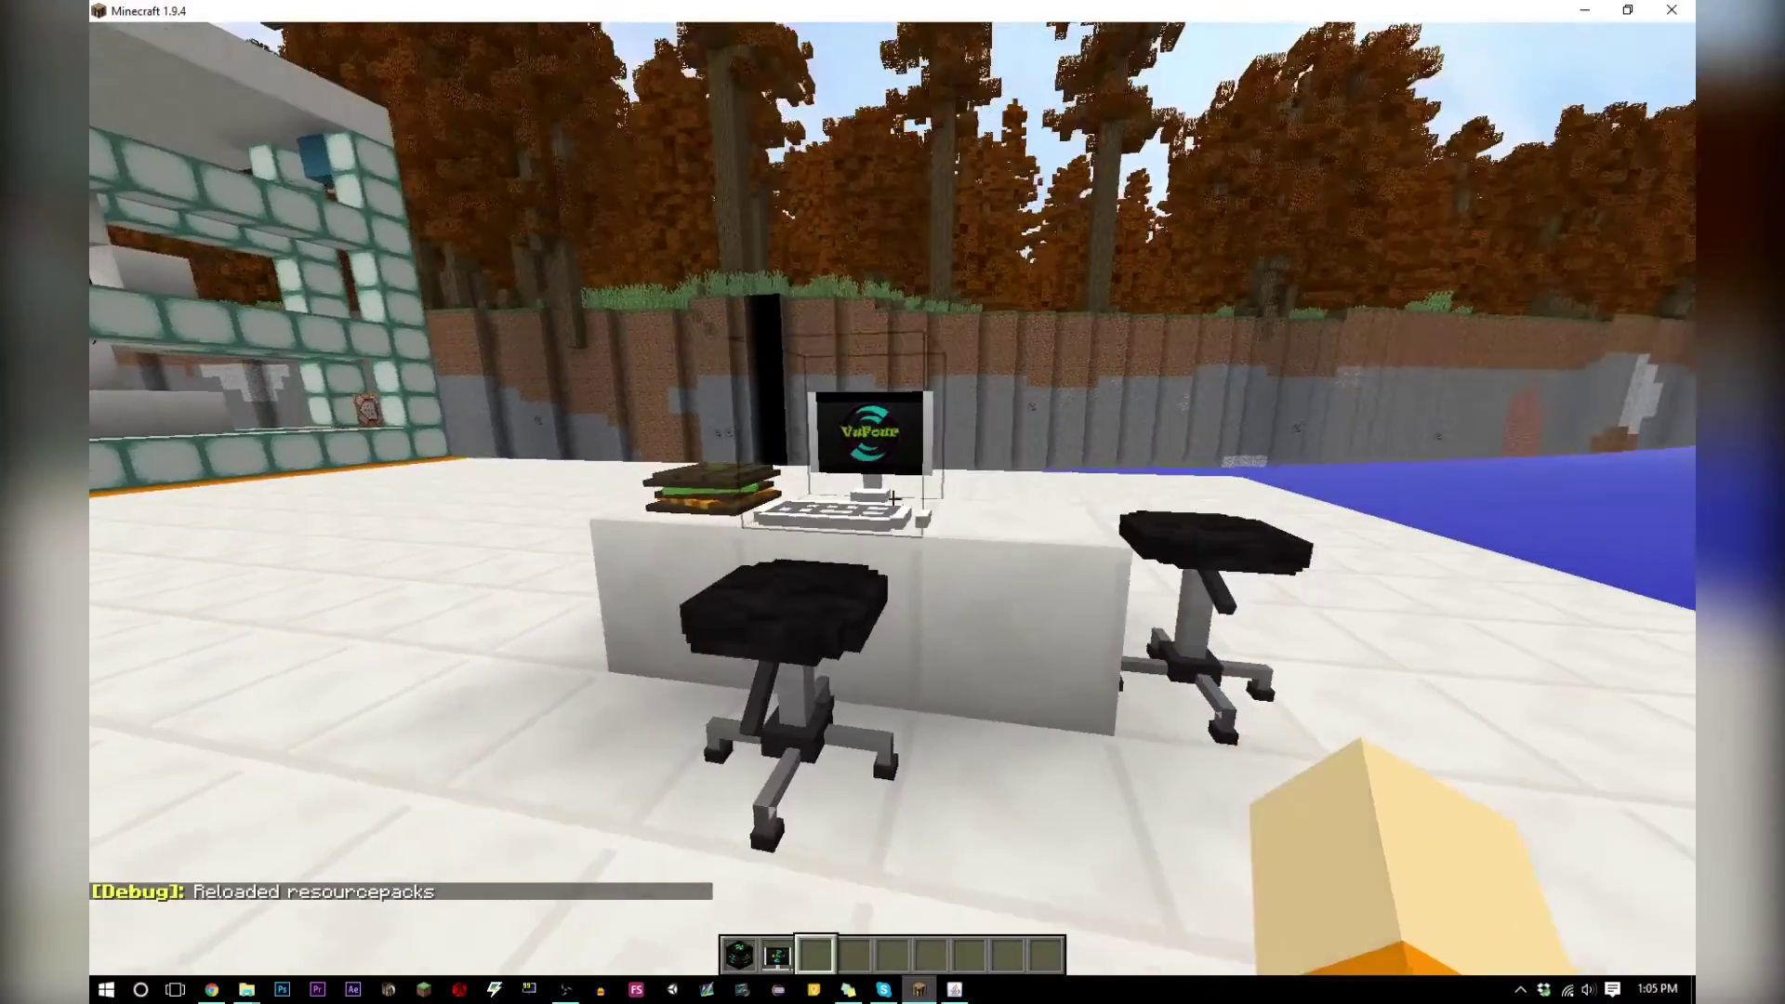
key("a")
key("c")
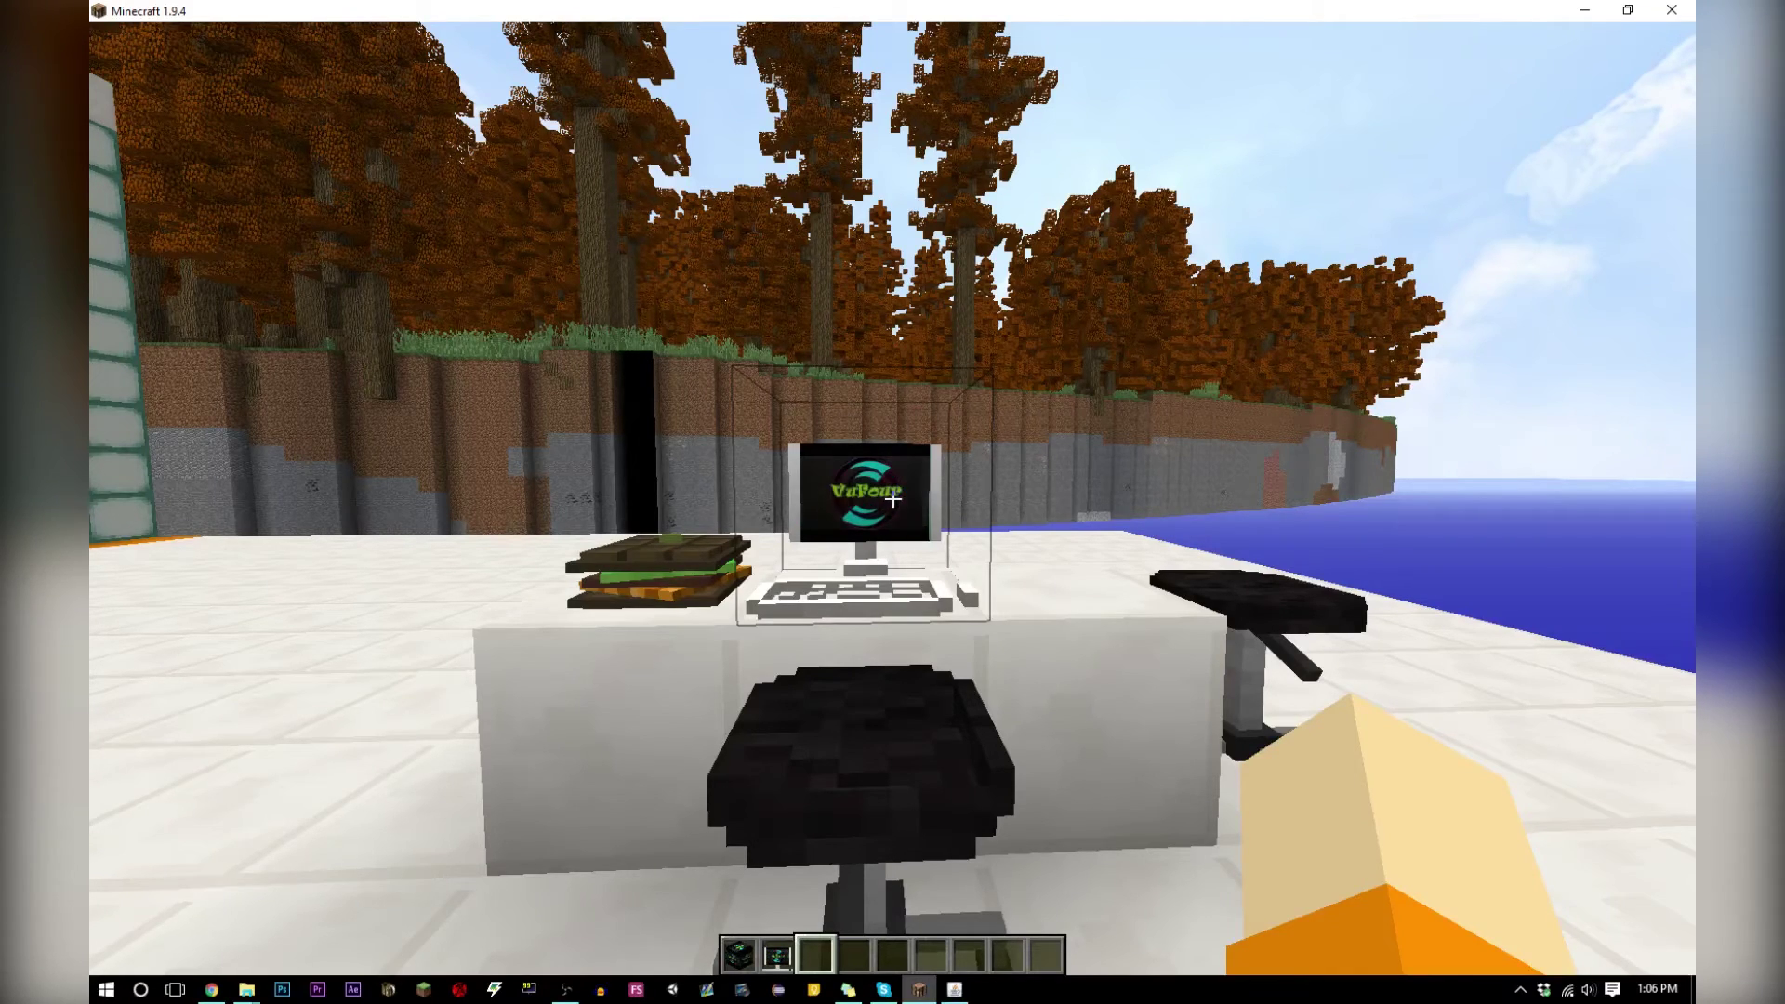
key("d")
key("w")
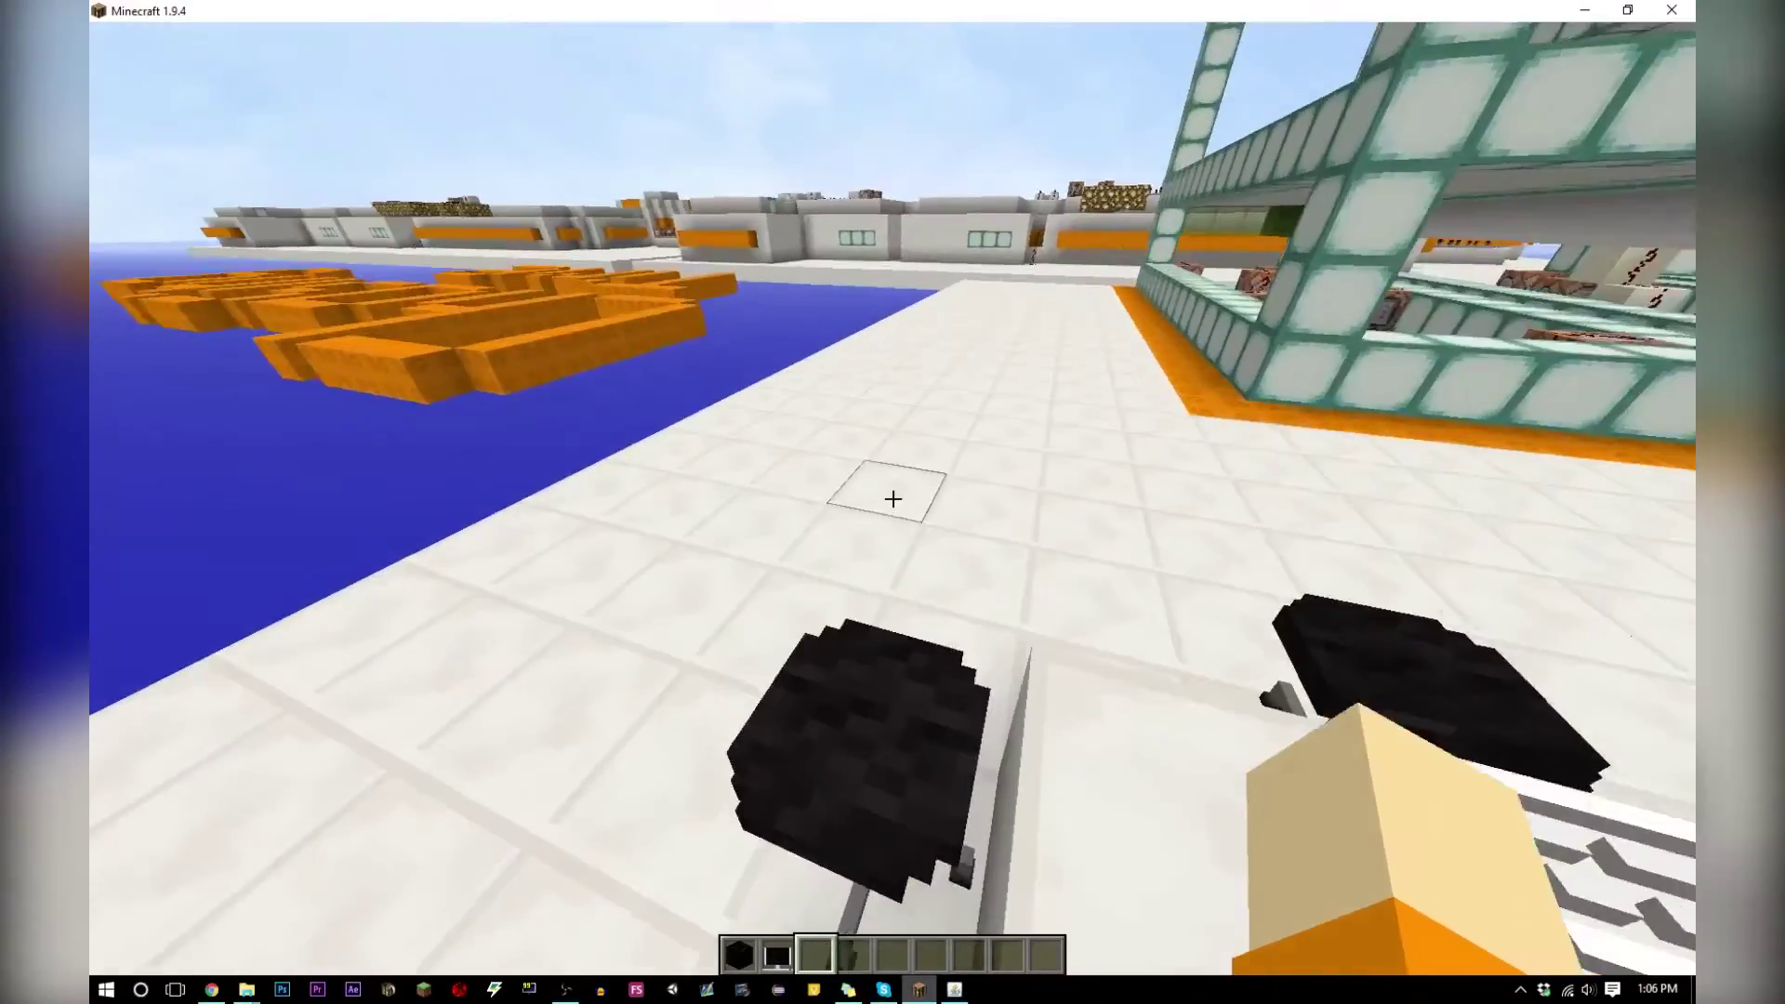
key("w")
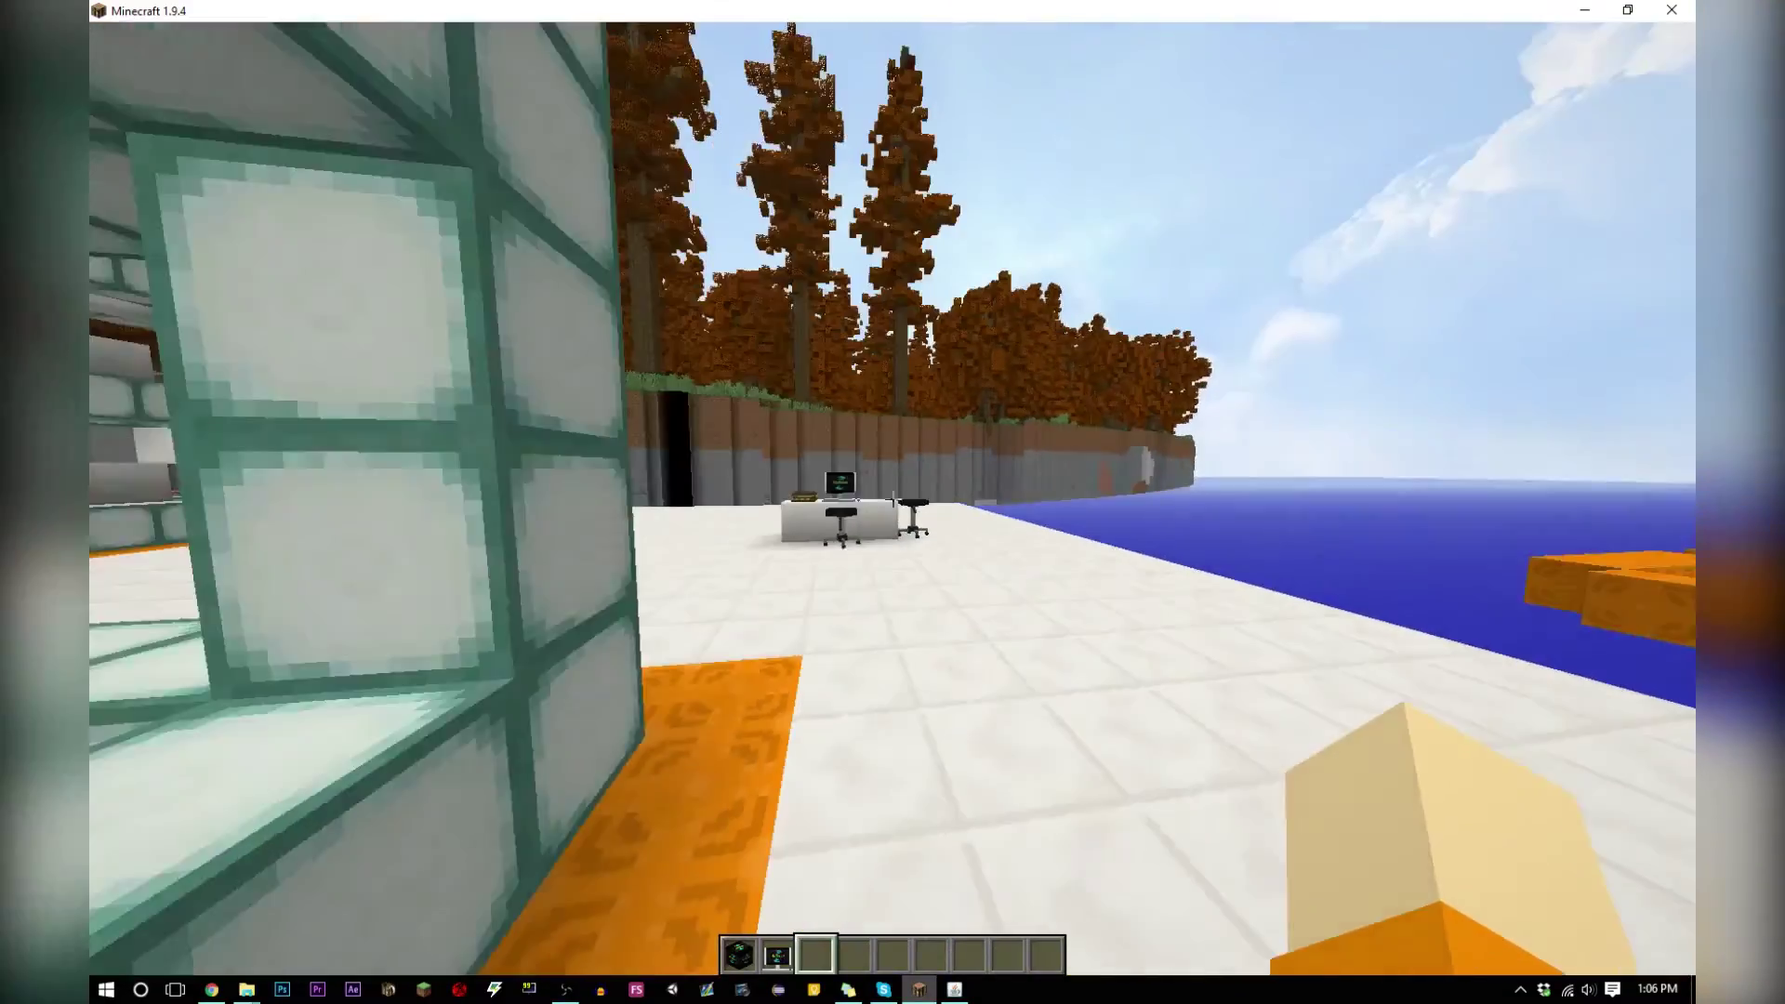
key("w")
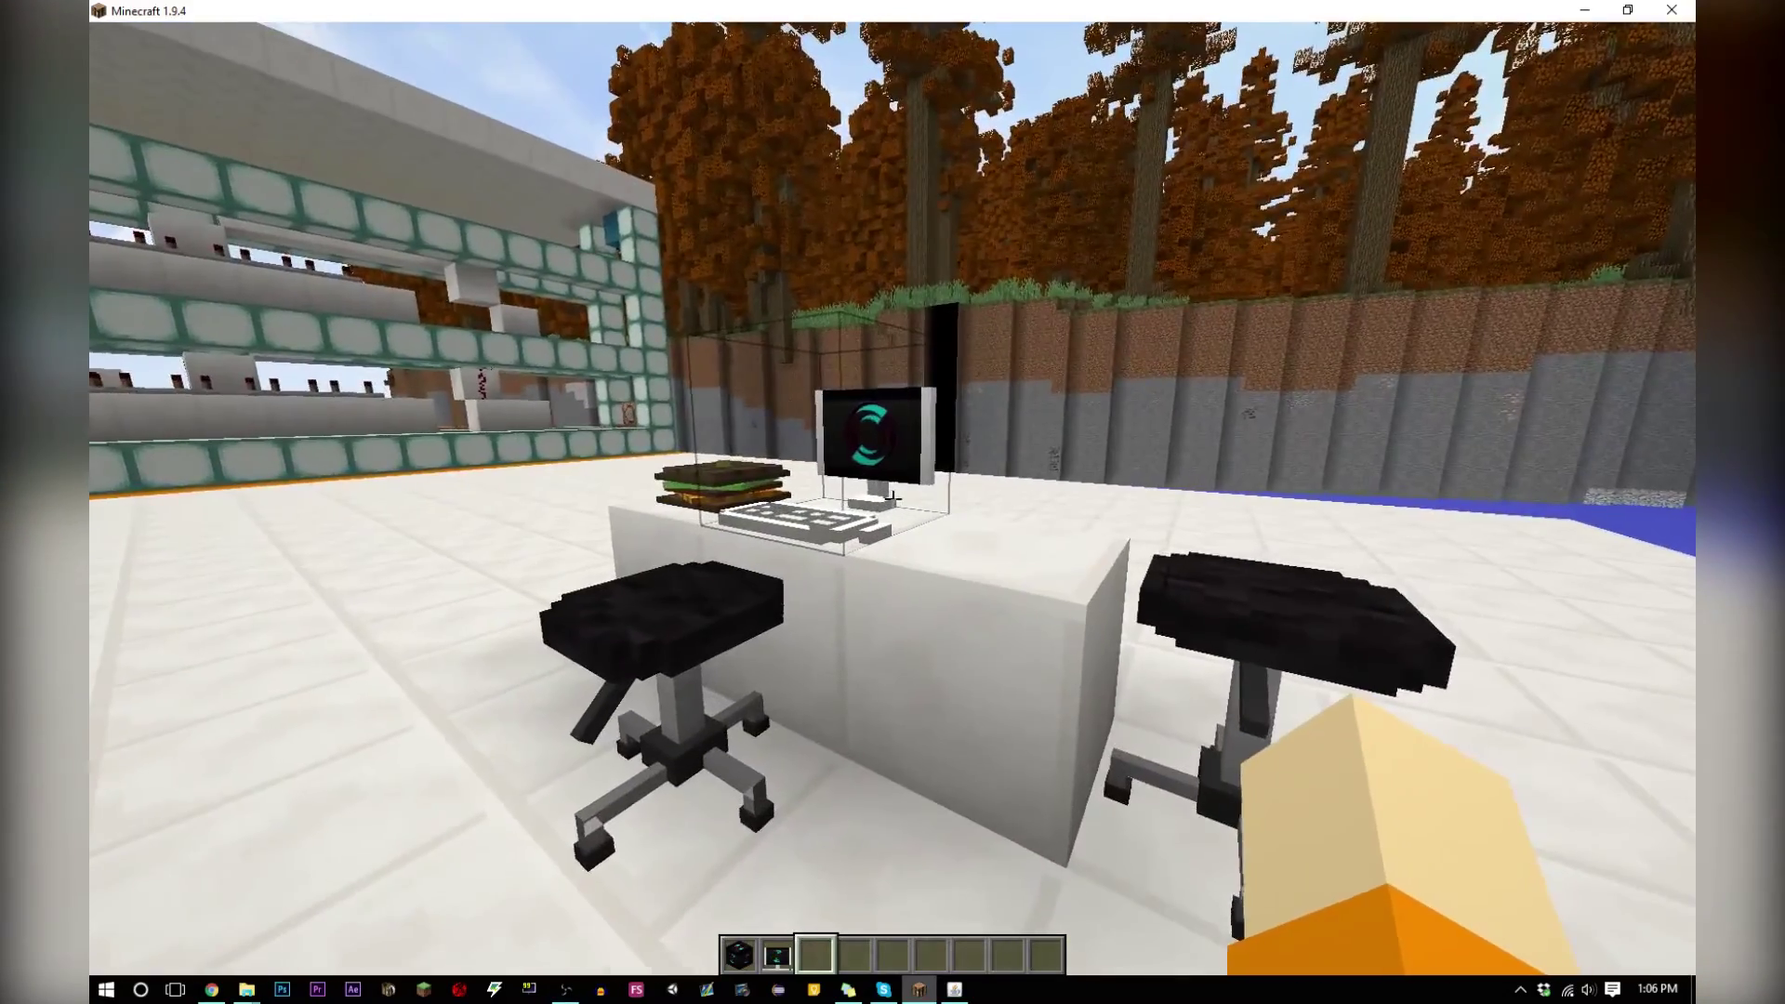
key("w")
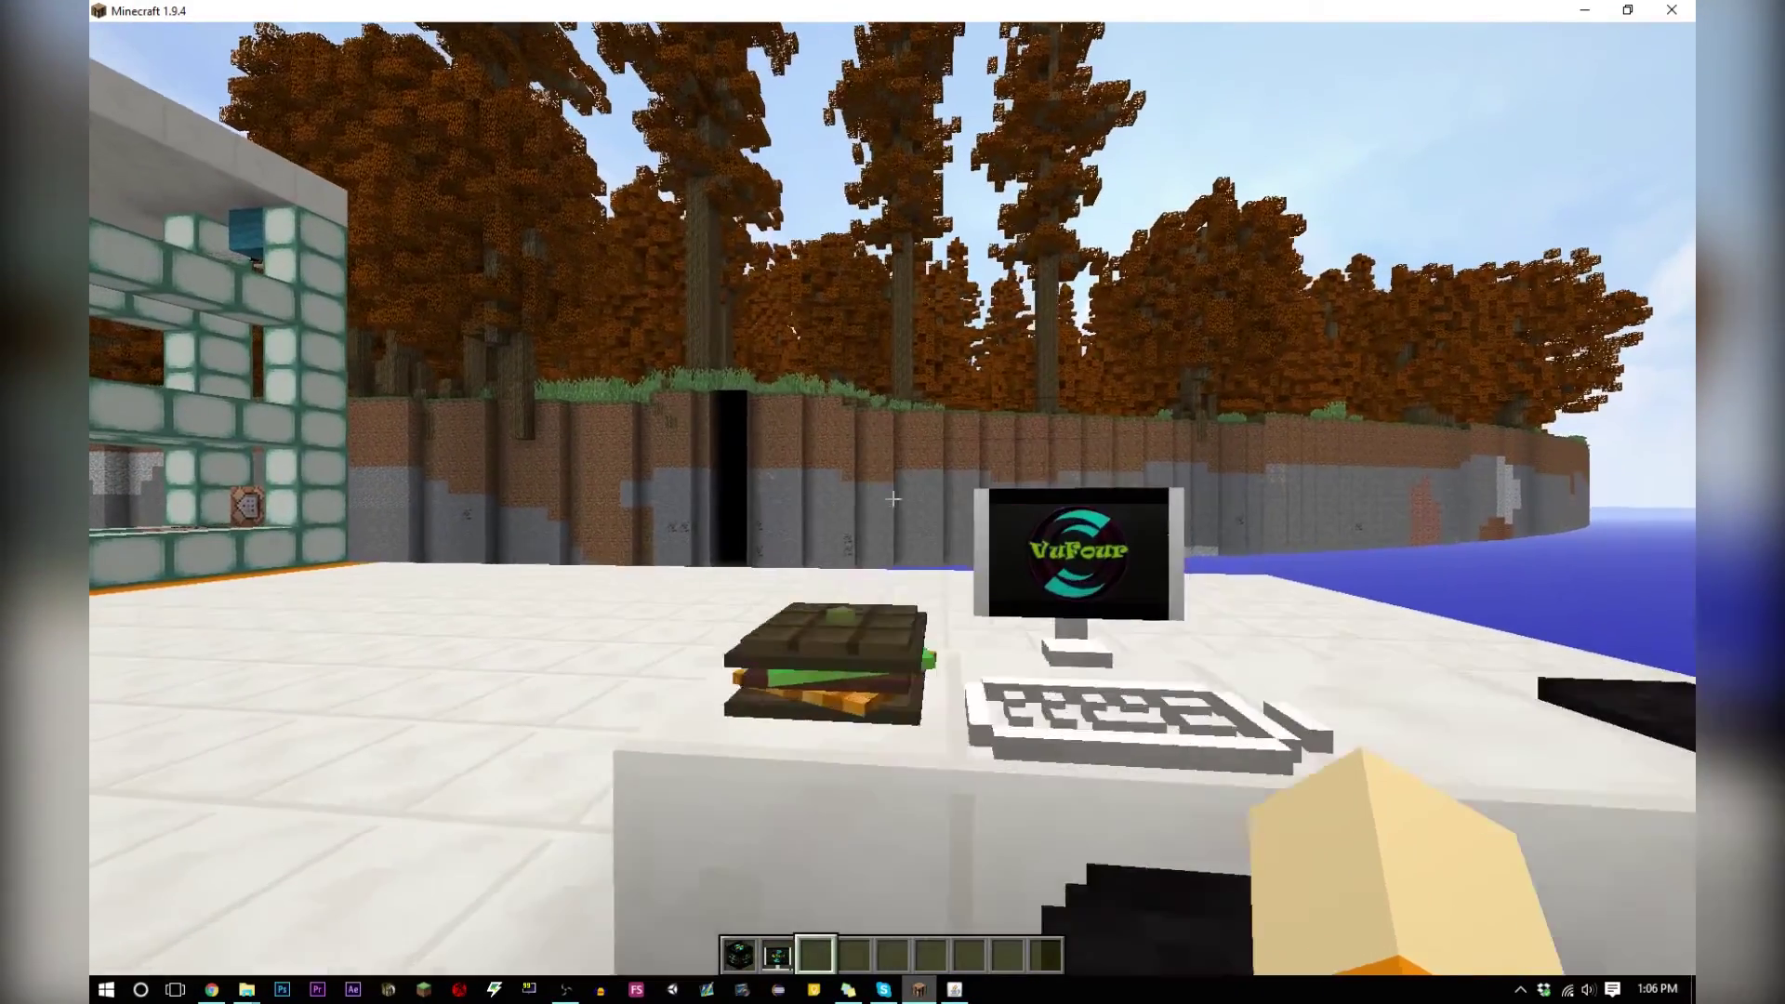
key("s")
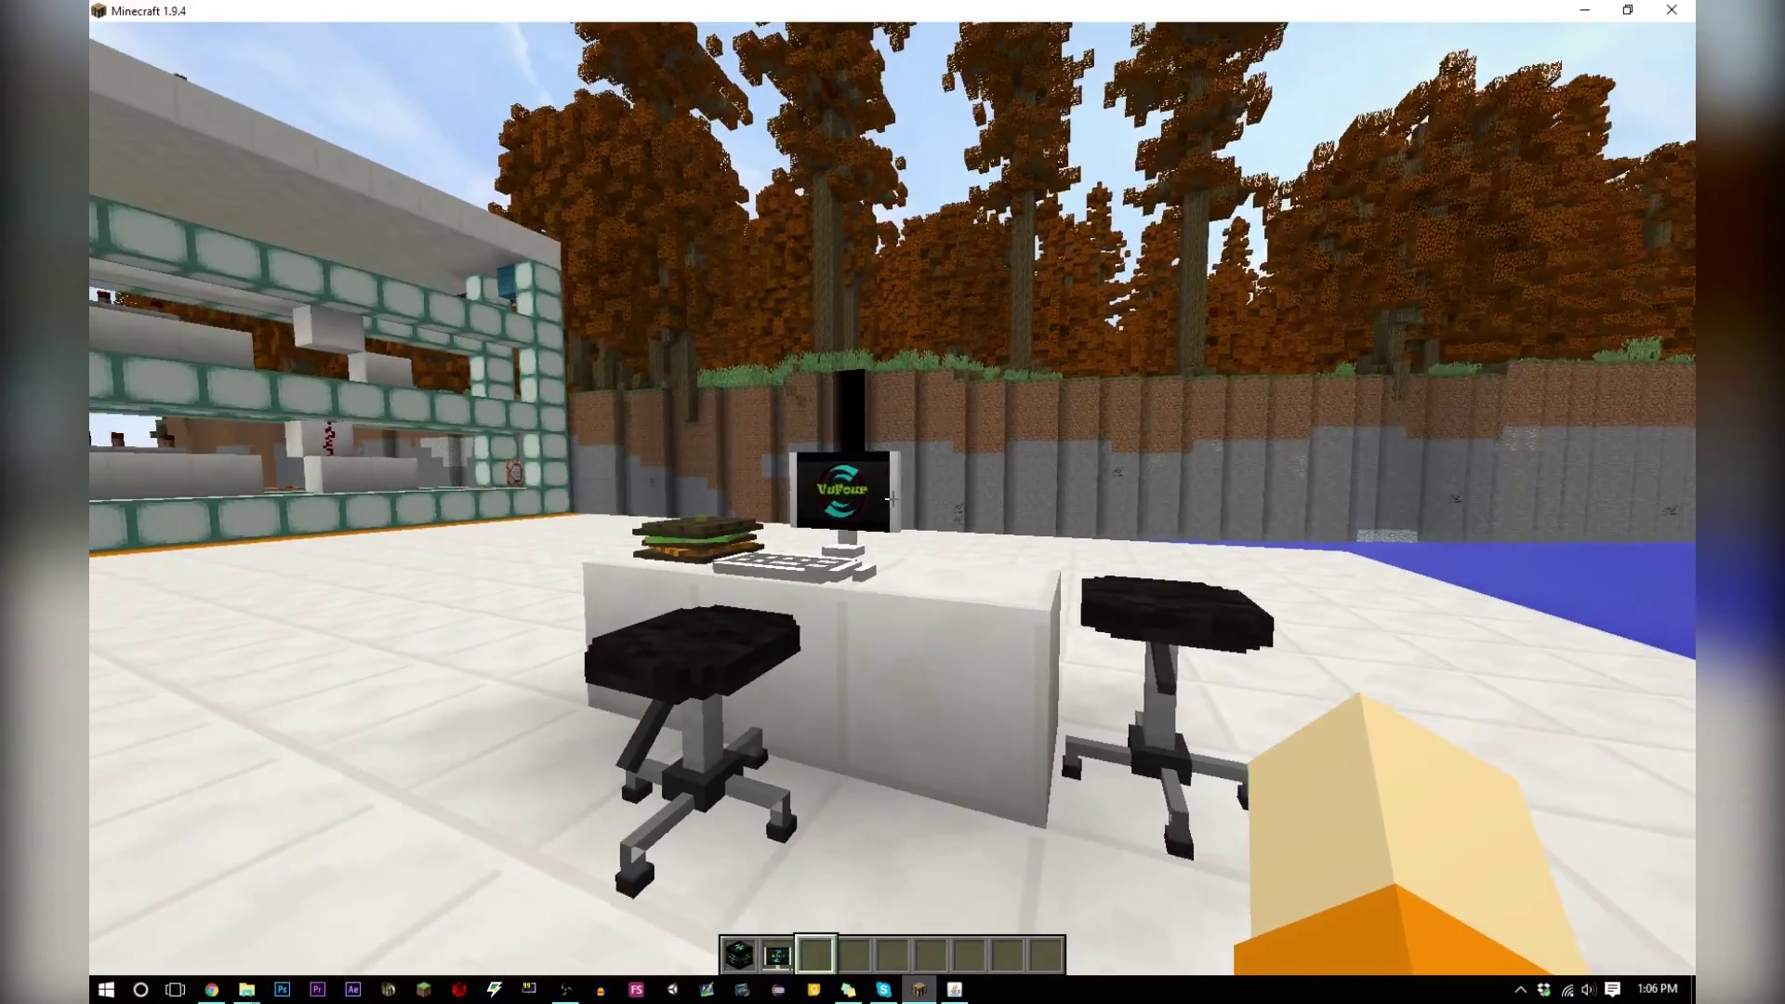
Walk around the platform and back to the desk to view the animated computer from different sides
key("w")
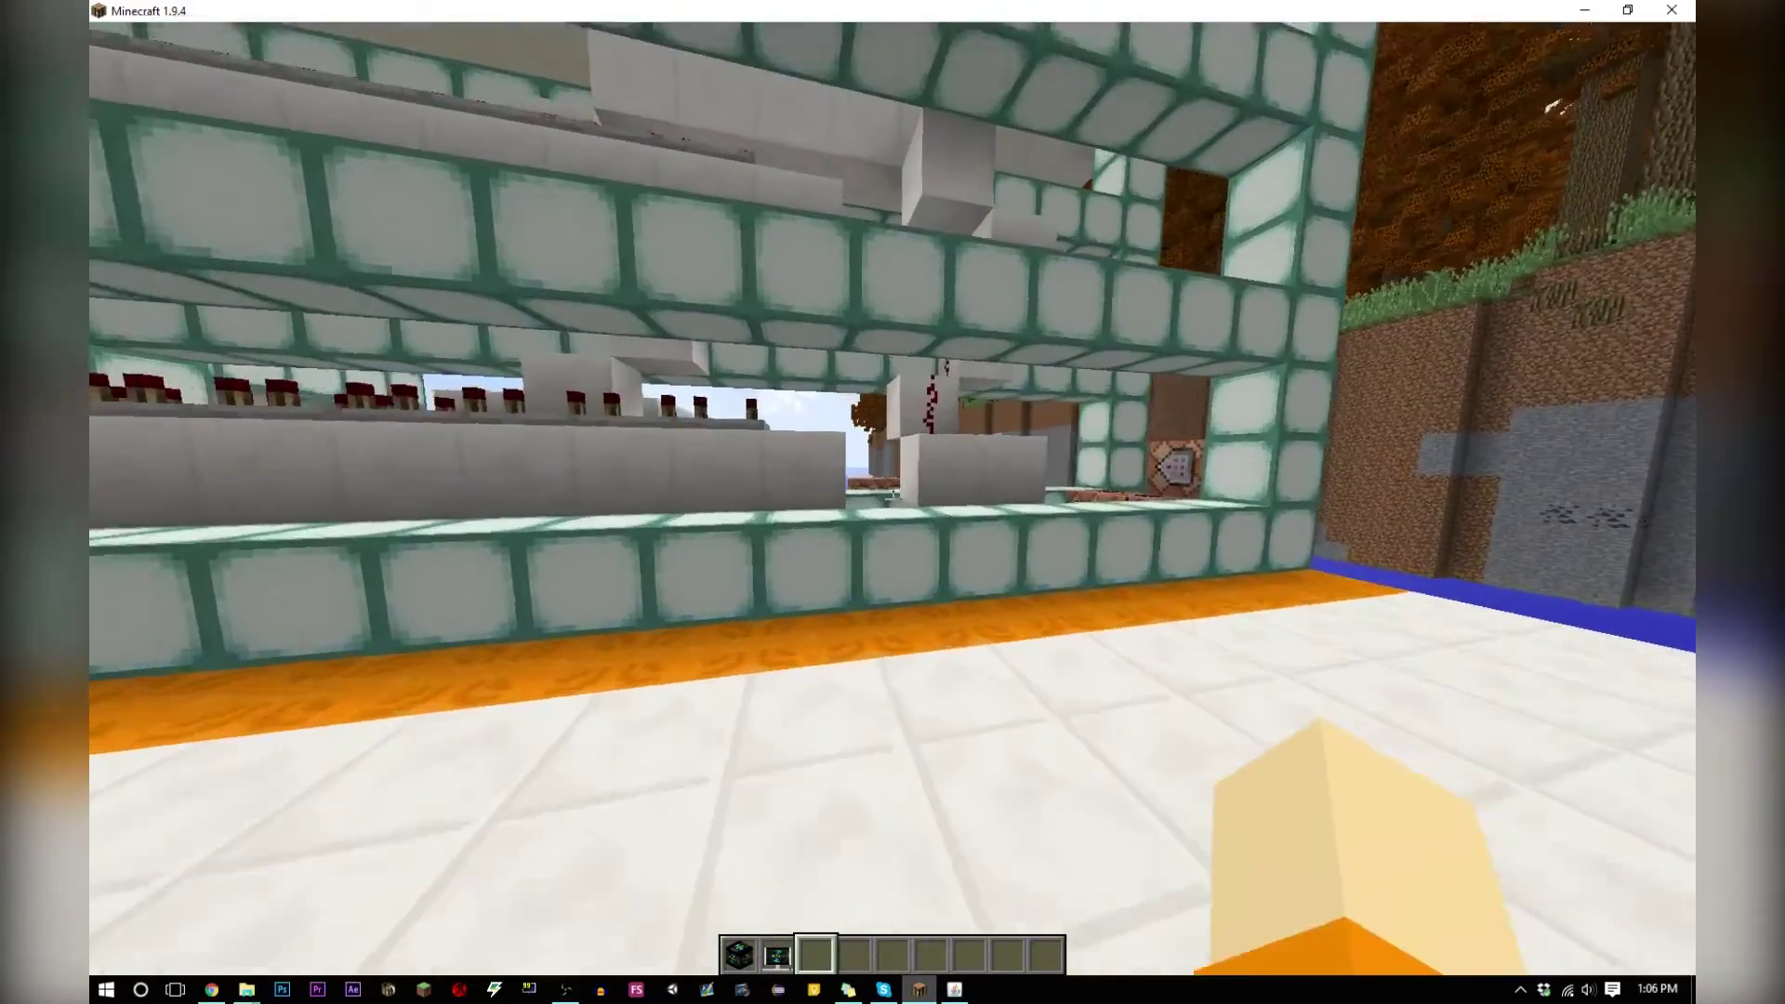
key("w")
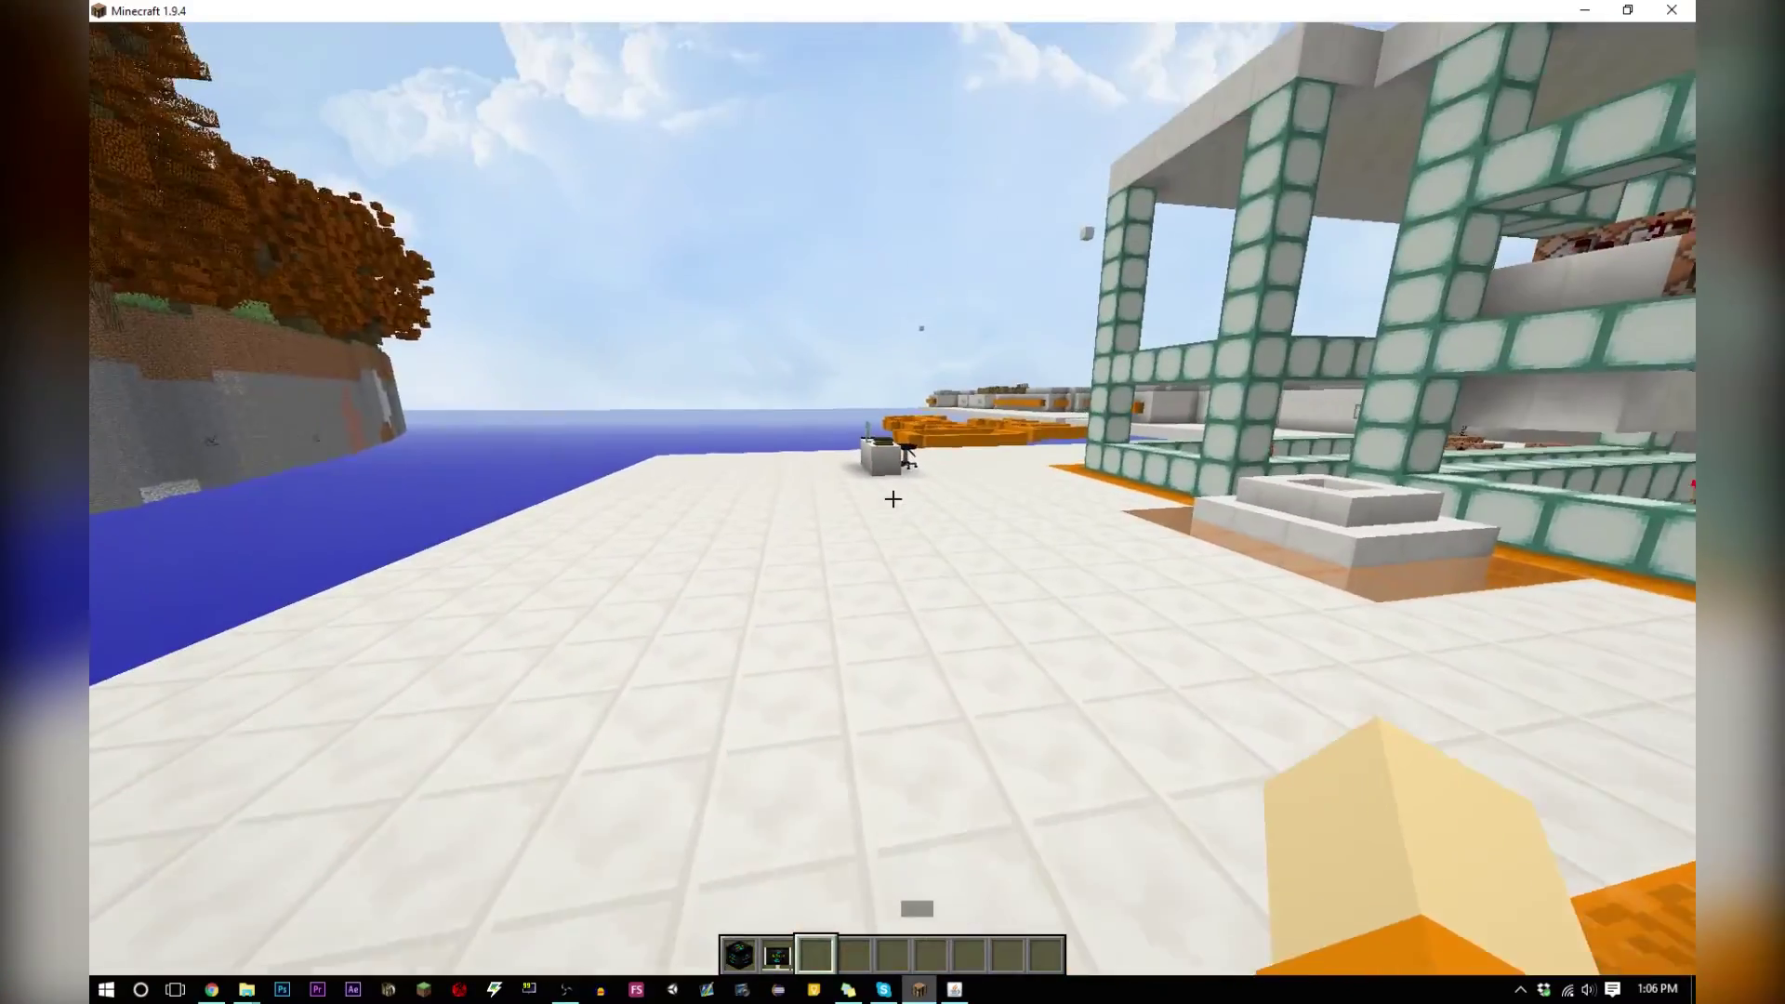
key("w")
key("w")
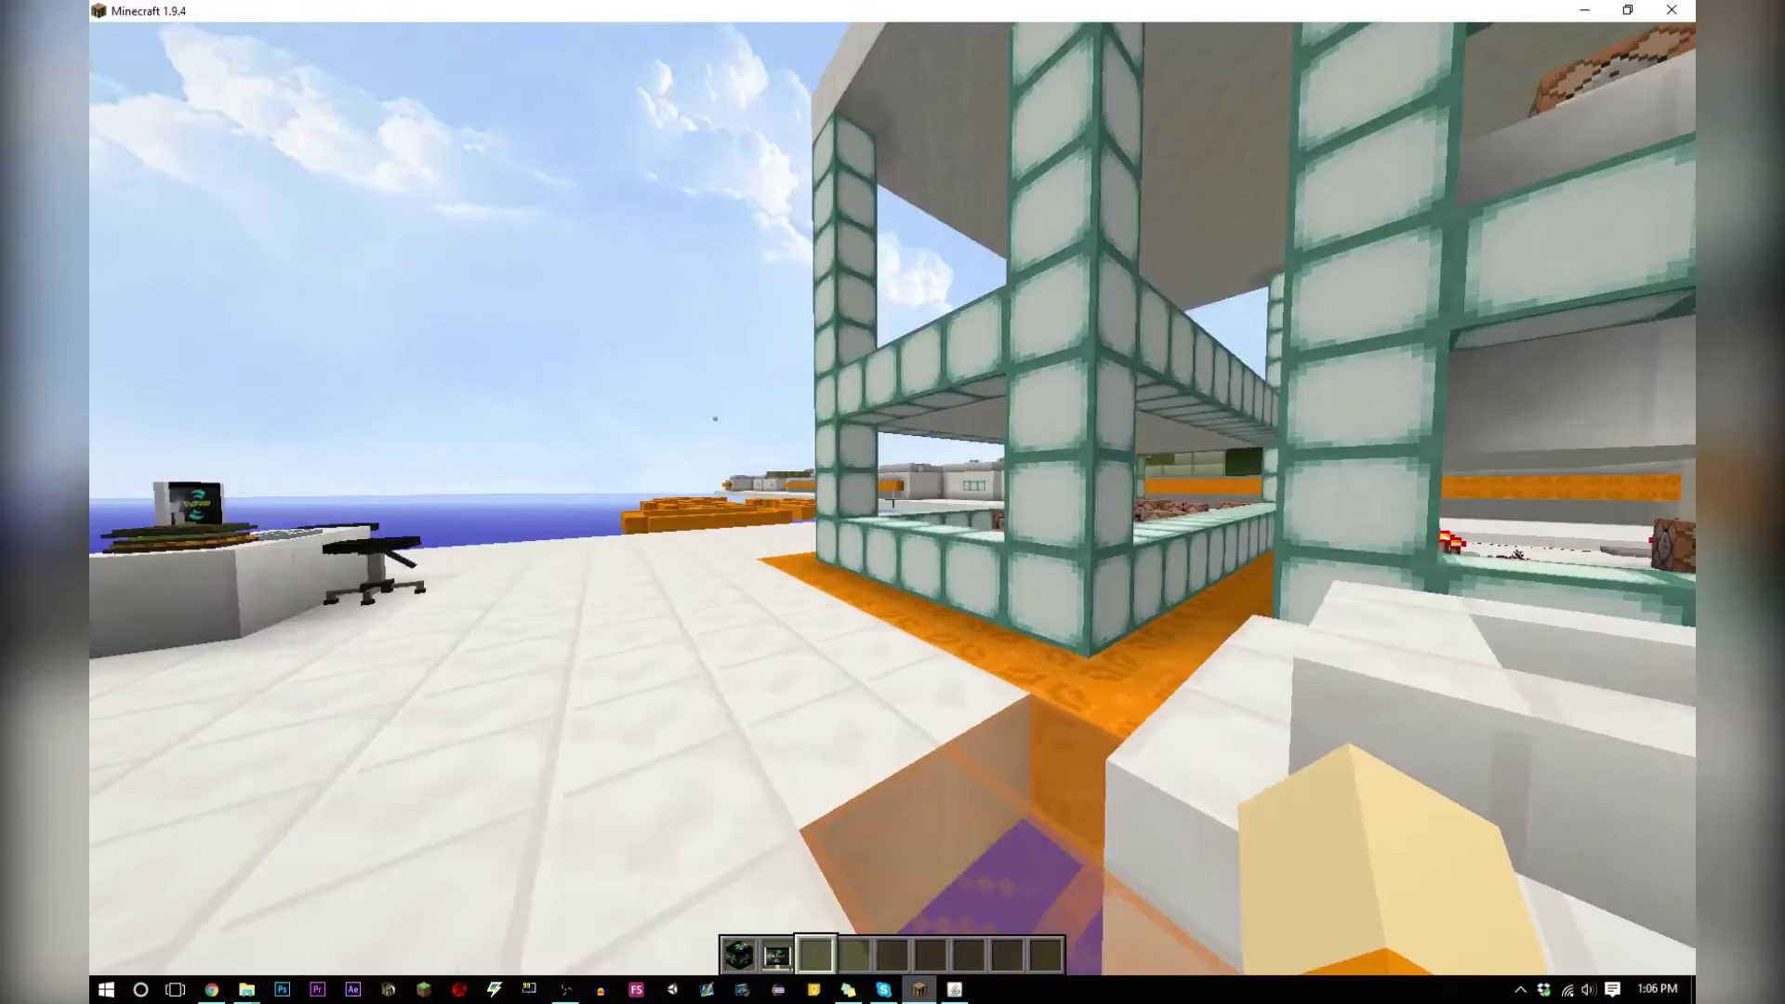
key("w")
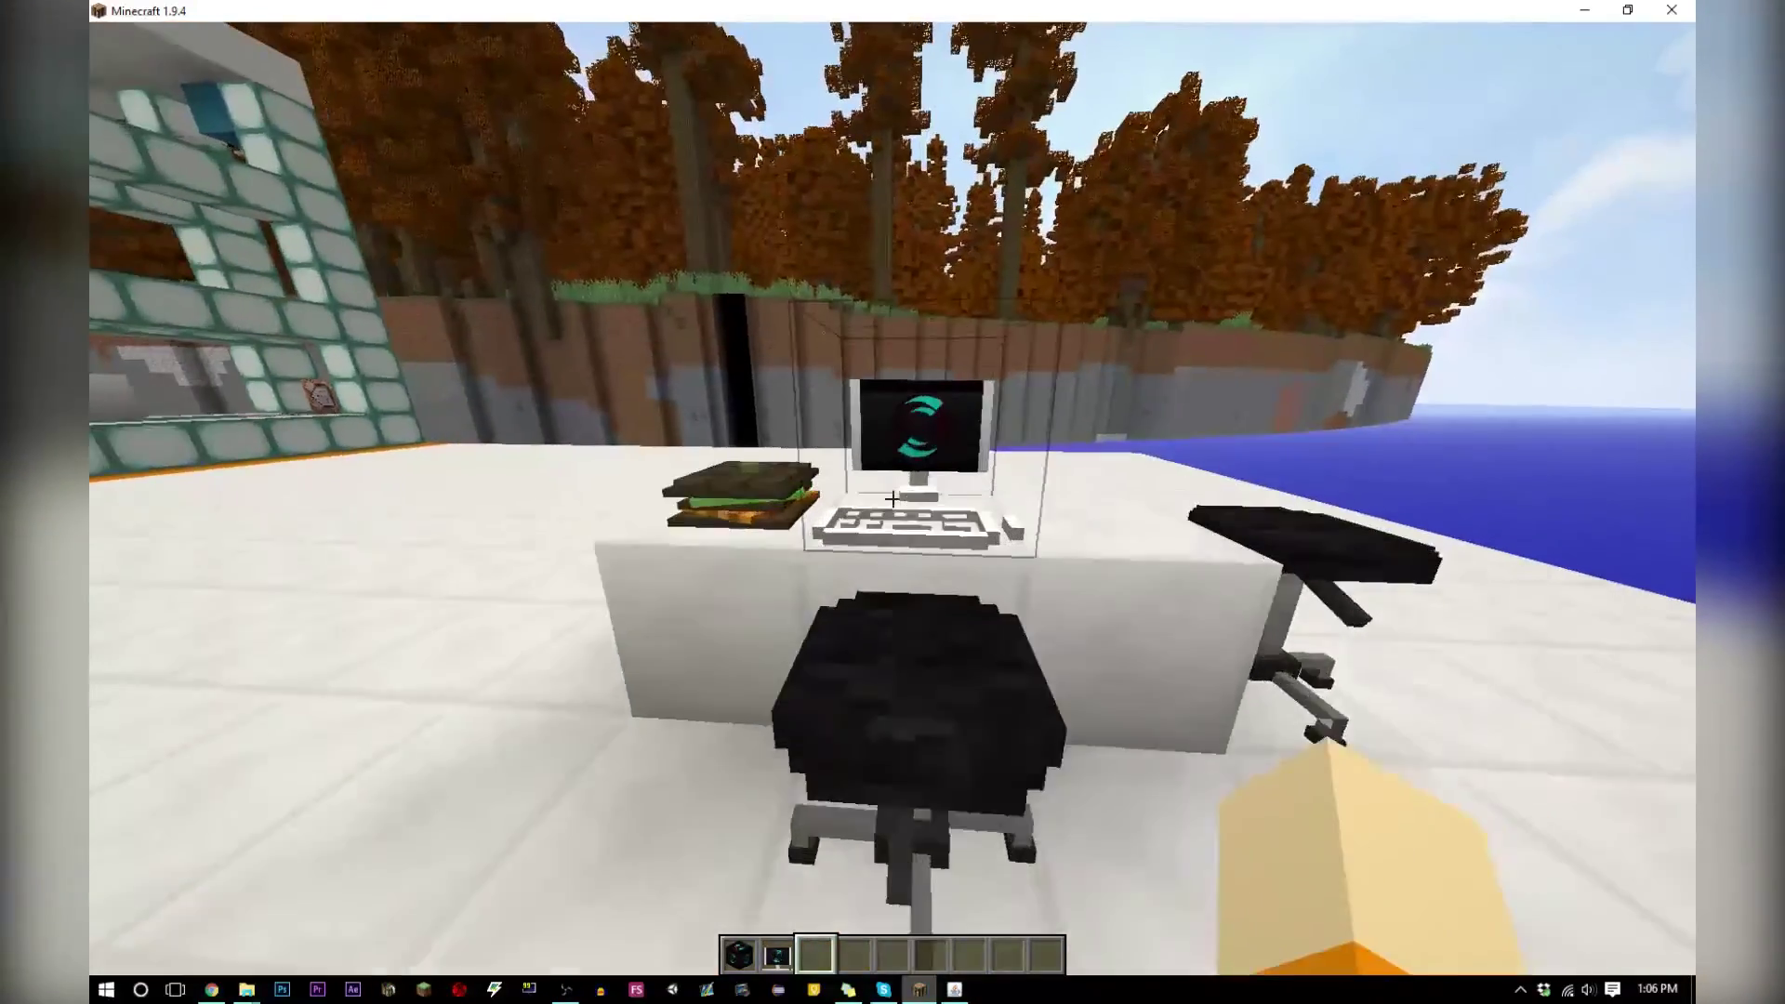
key("w")
key("s")
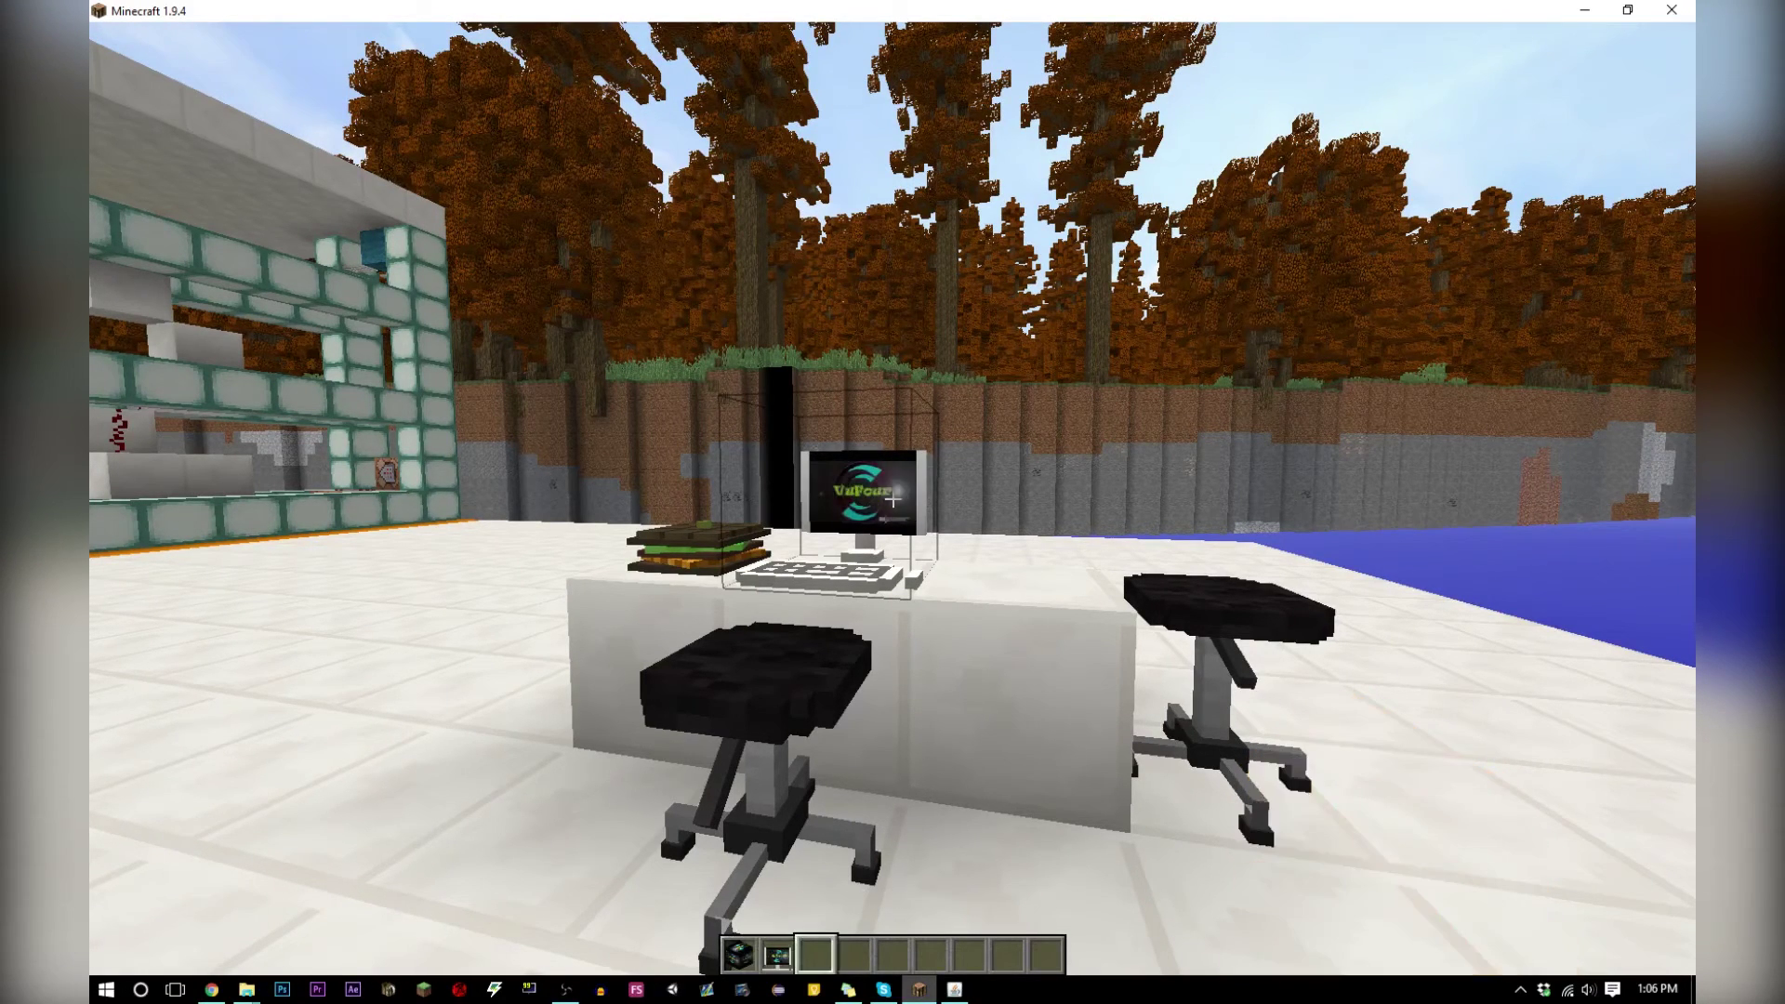
key("a")
key("w")
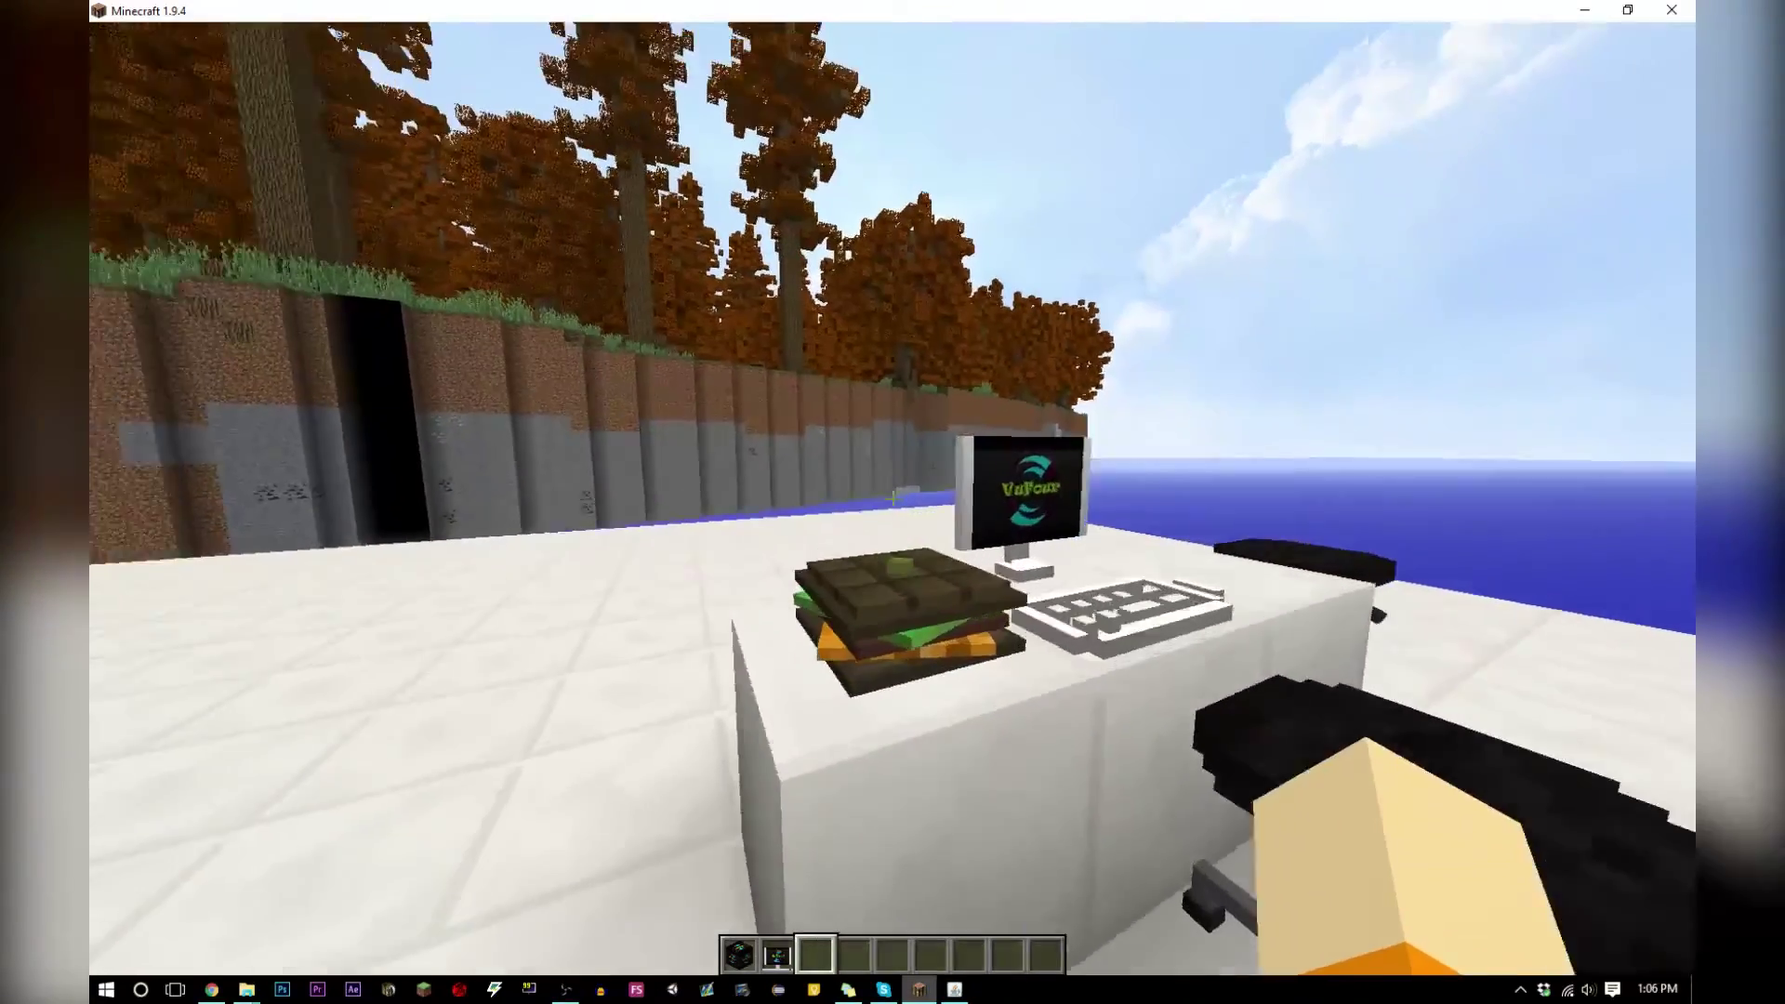
key("w")
key("space")
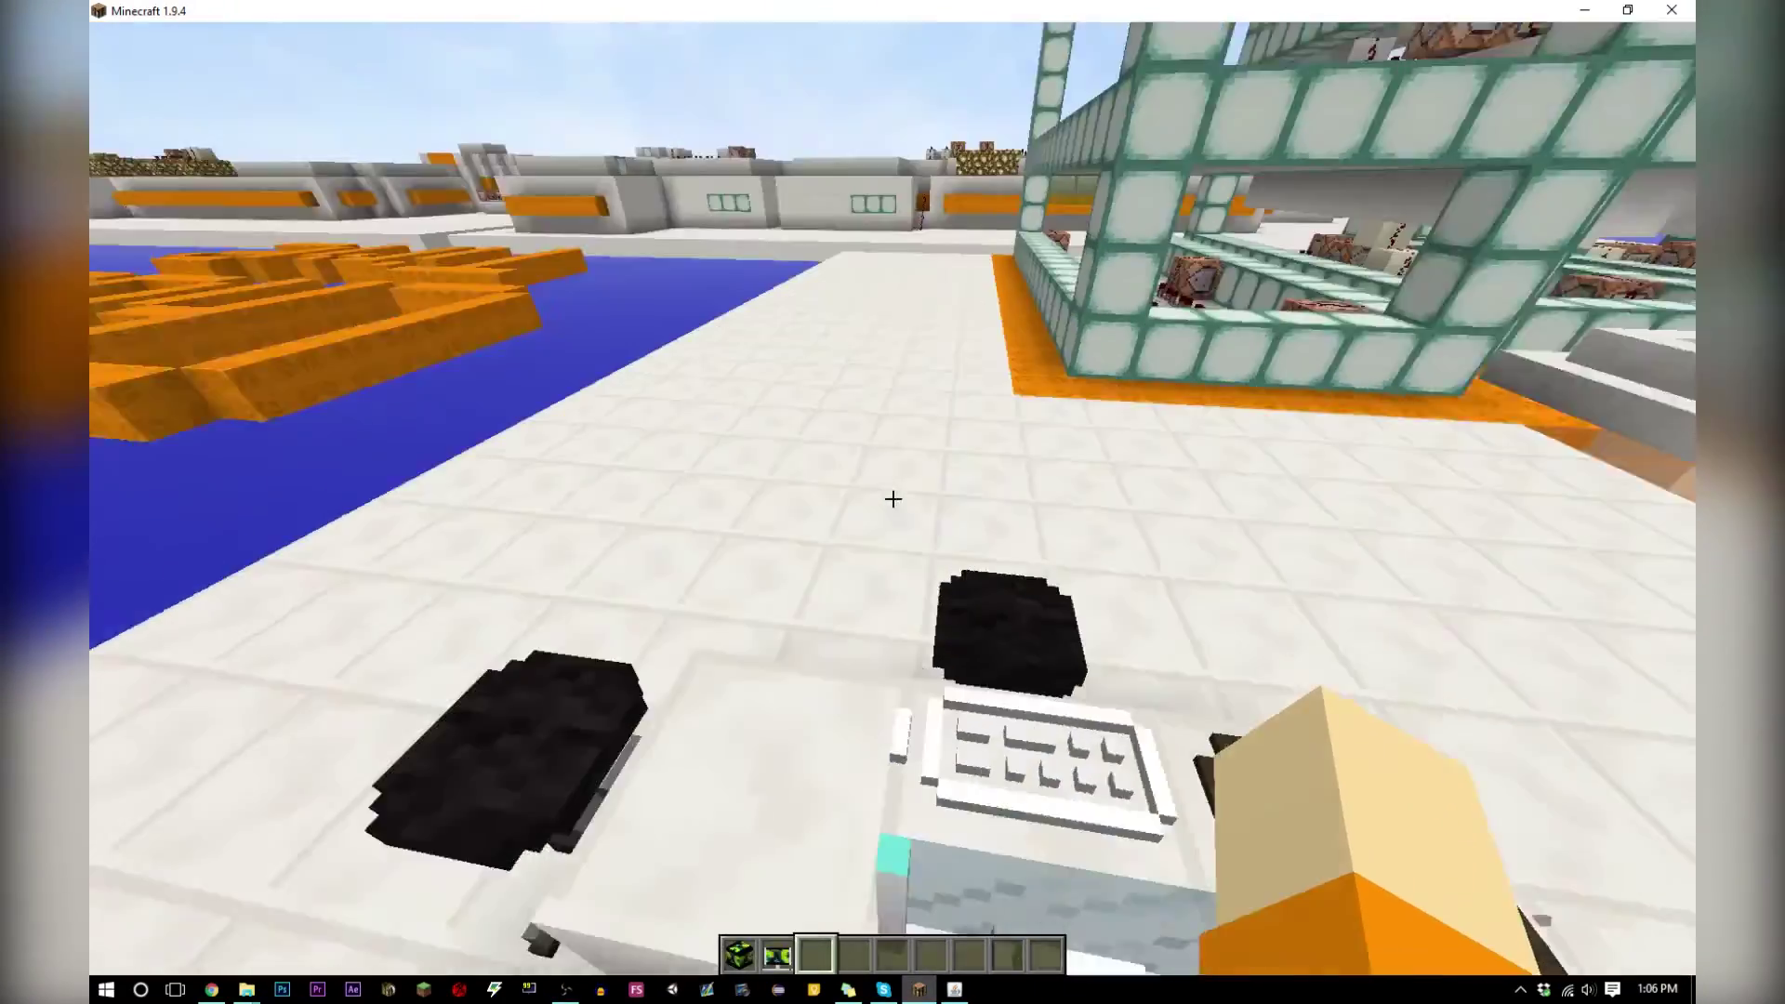
key("d")
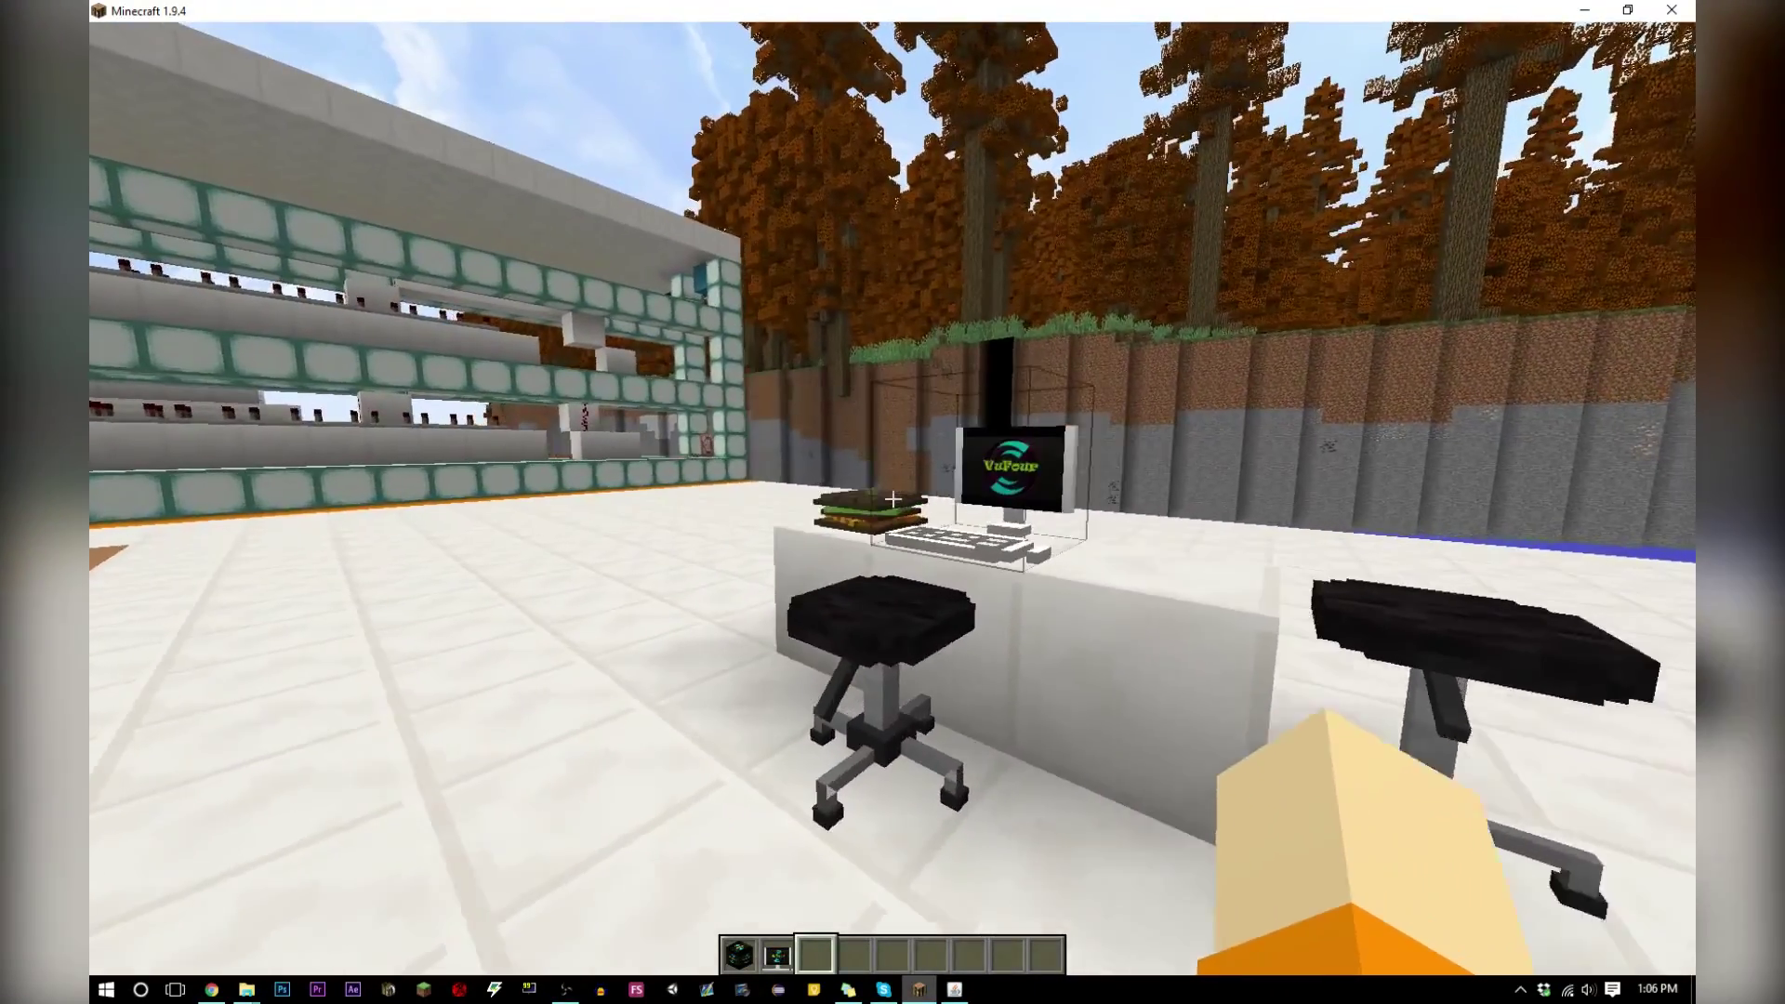
key("a")
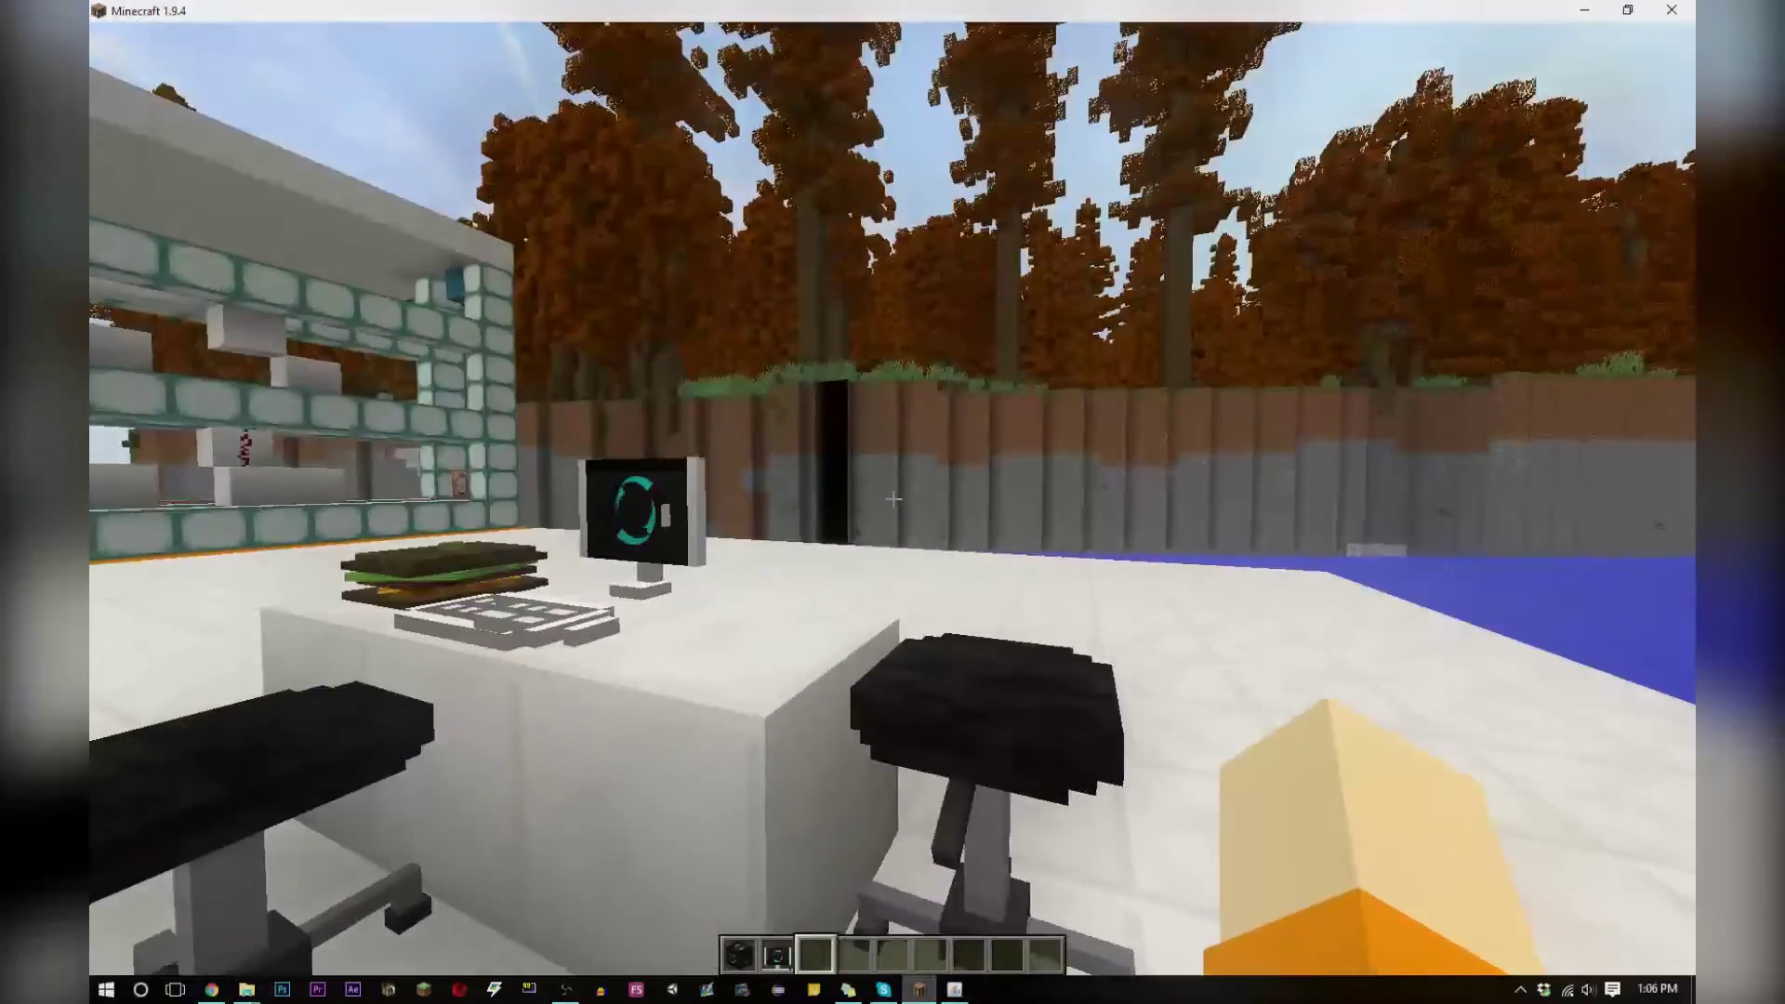
key("s")
key("a")
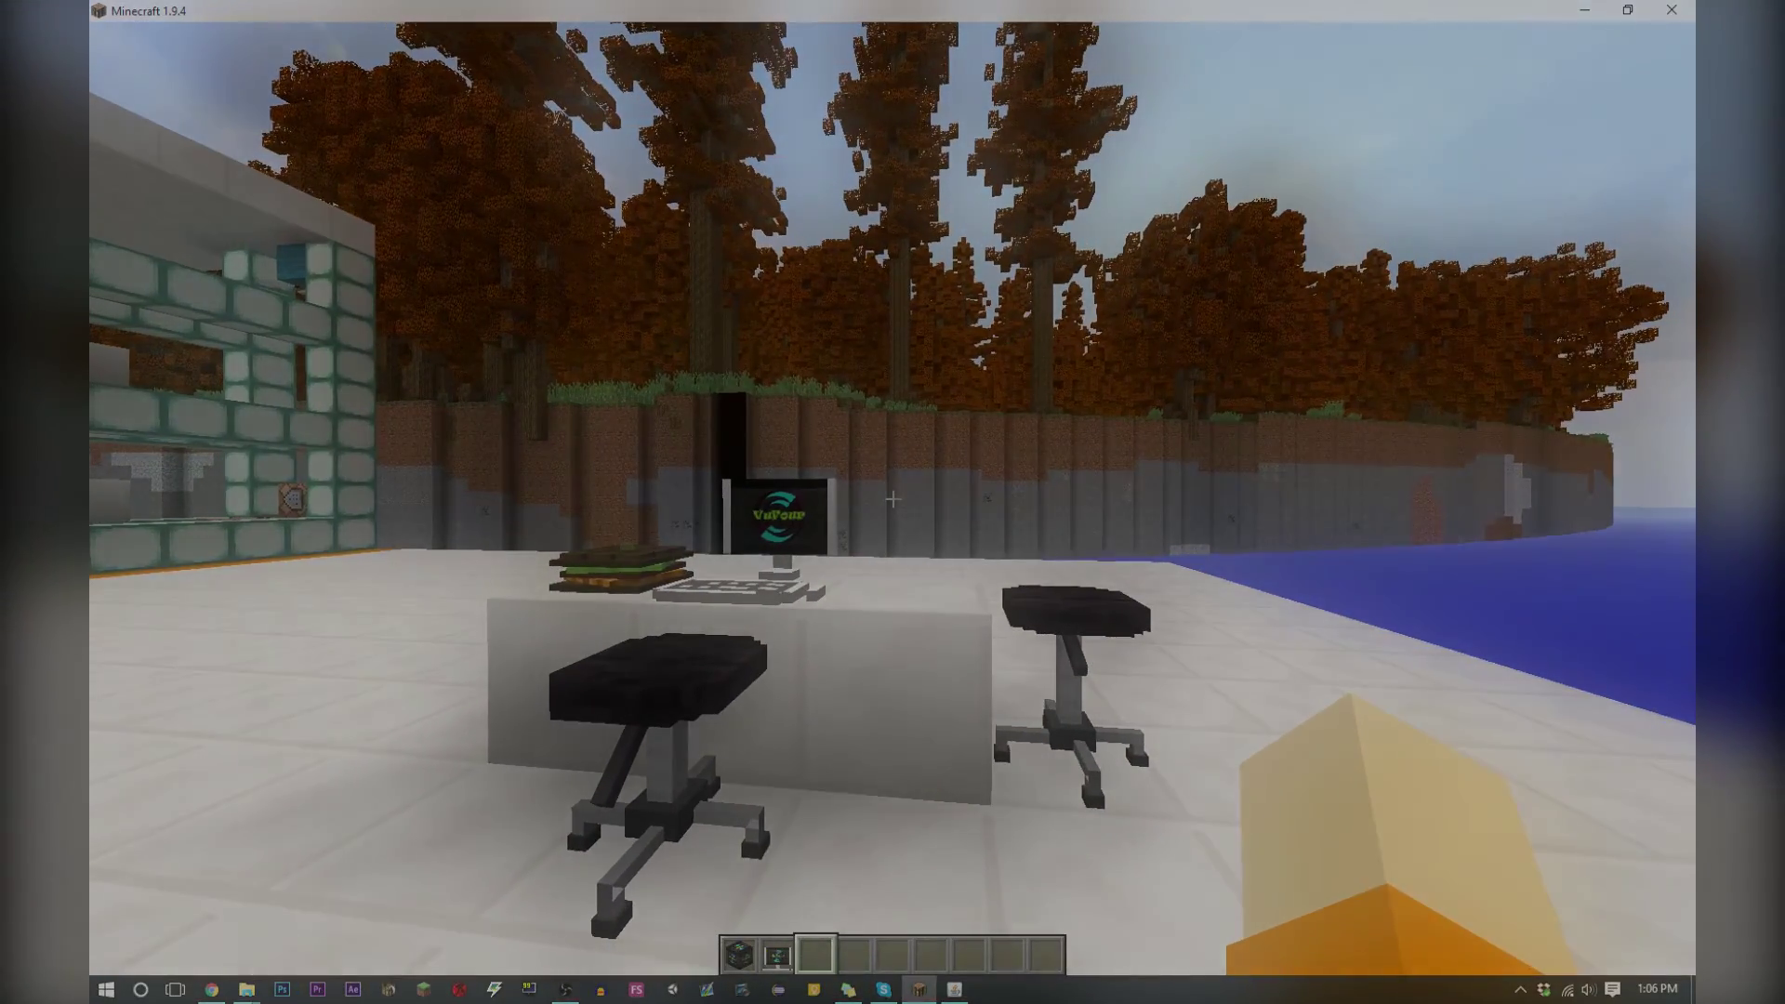